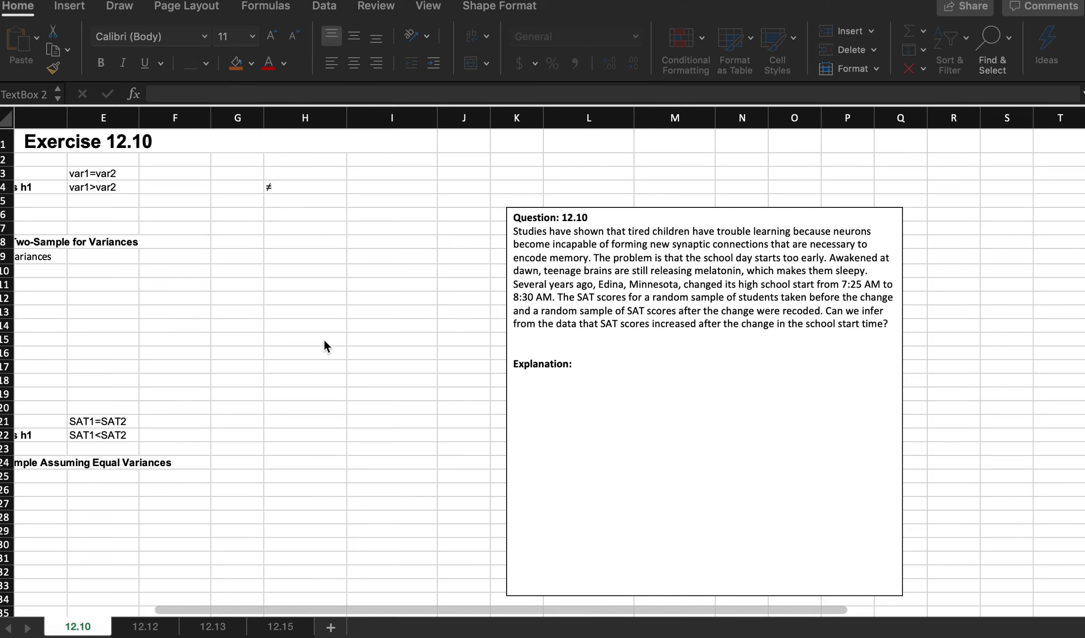
Run an F-Test Two-Sample for Variances on $A$2:$A$357 and $B$2:$B$290 with labels and alpha 0.05, overwriting the existing data from D9
scroll(323, 339, left, 6)
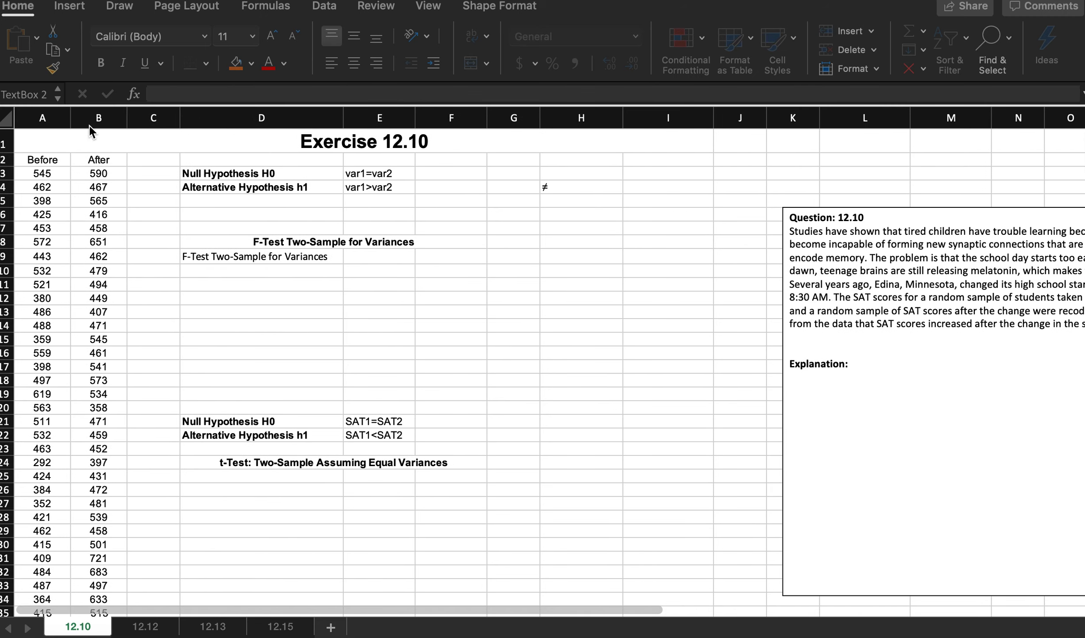
scroll(642, 344, right, 3)
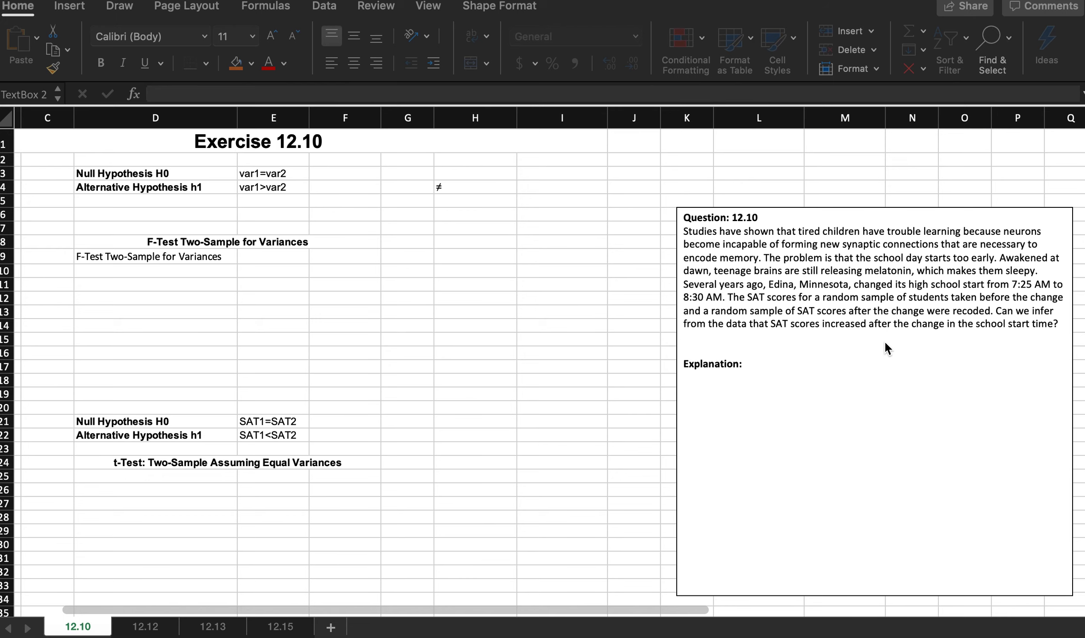
scroll(885, 343, left, 3)
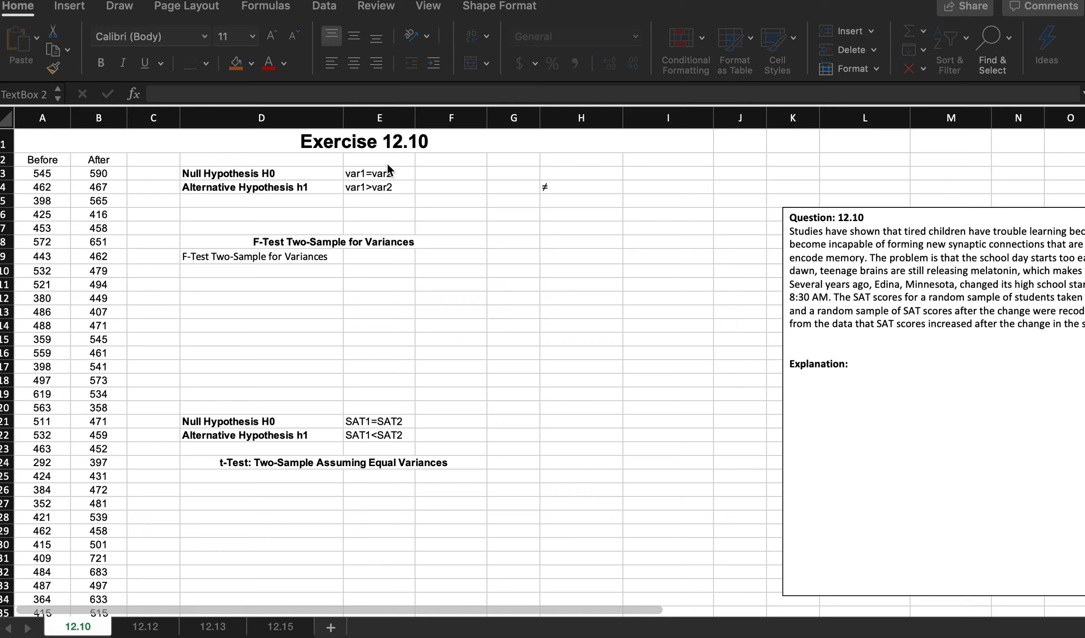
click(390, 206)
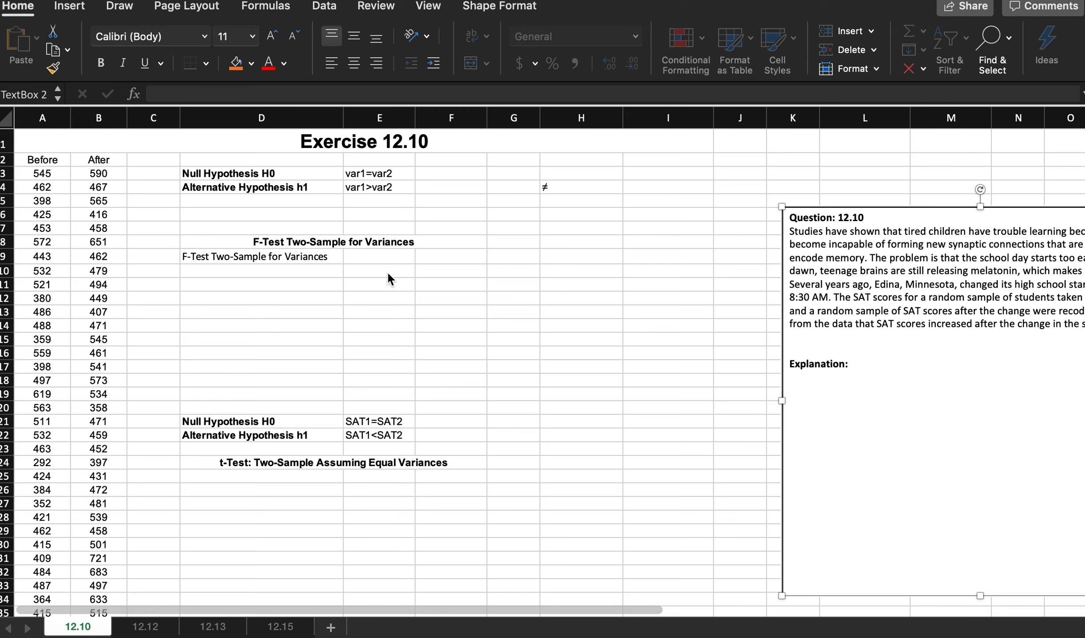
click(322, 10)
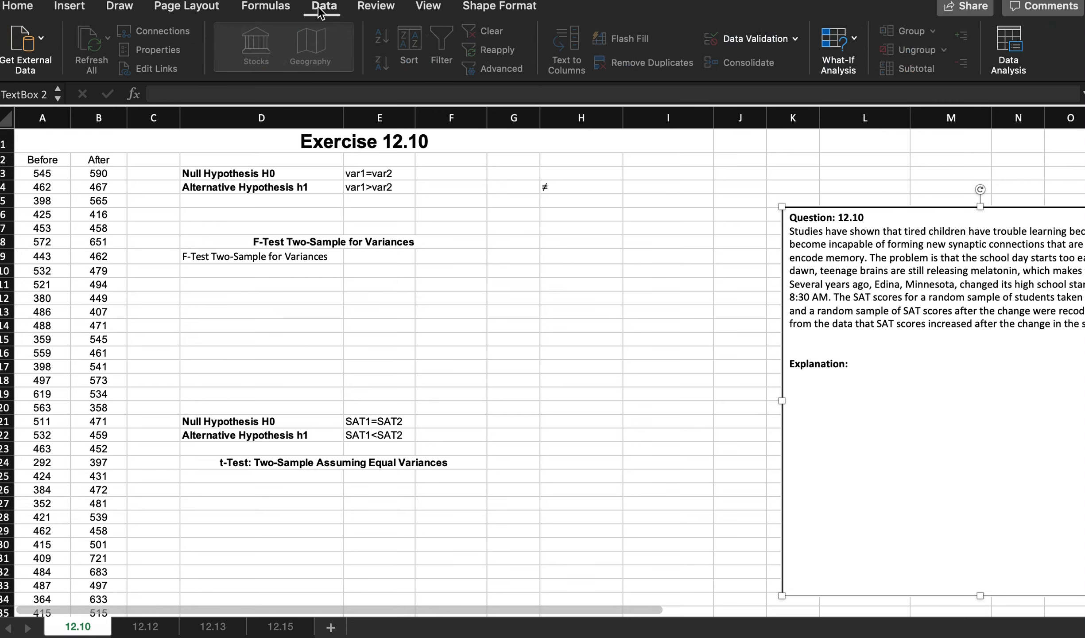
click(1011, 56)
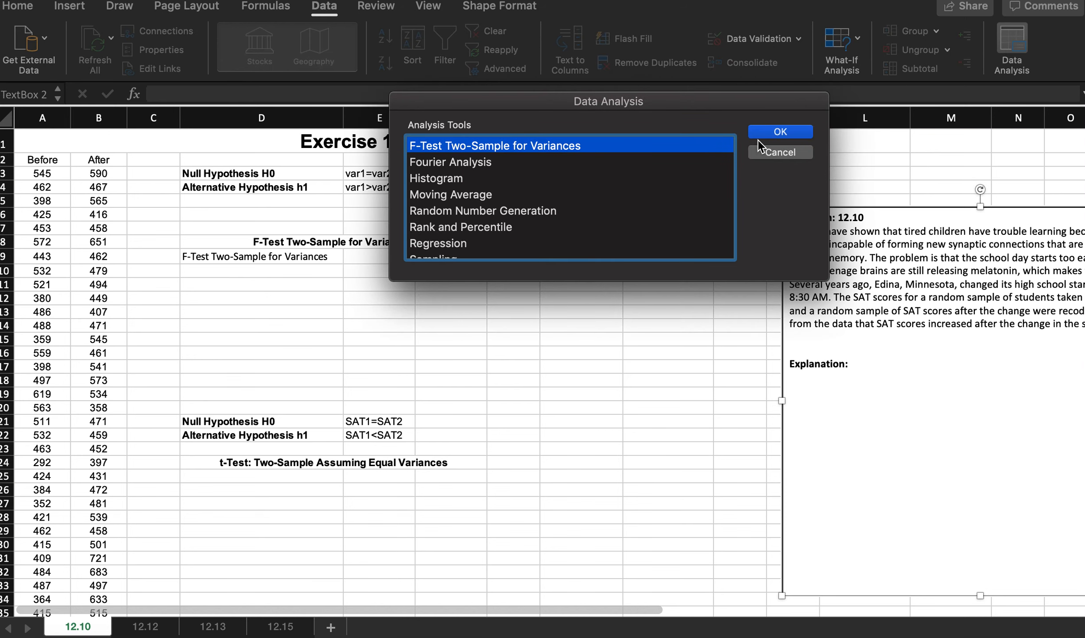
click(779, 132)
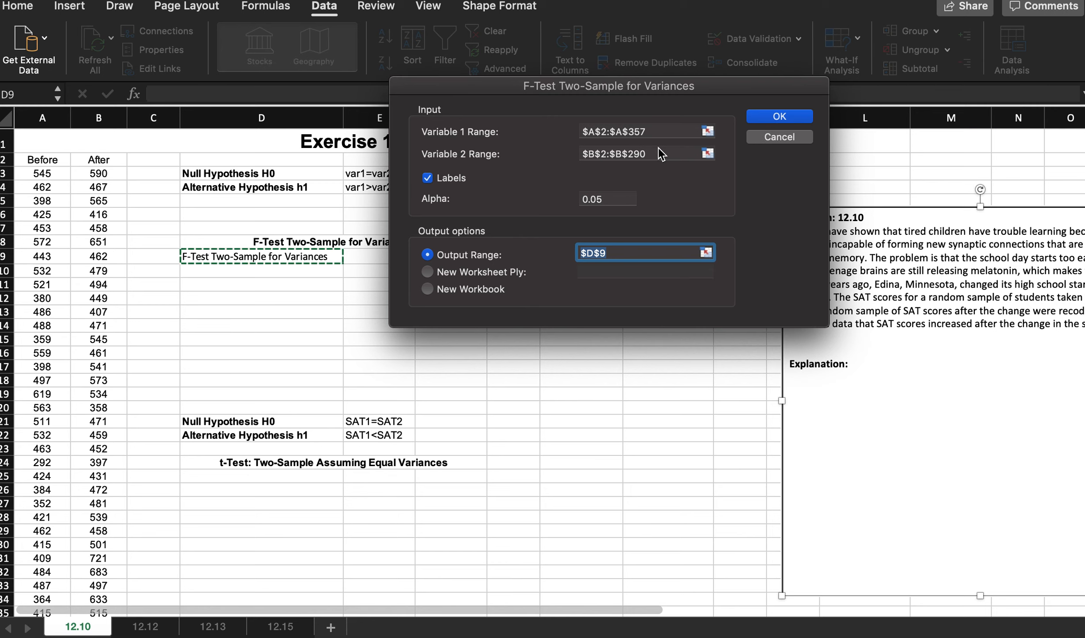
click(663, 131)
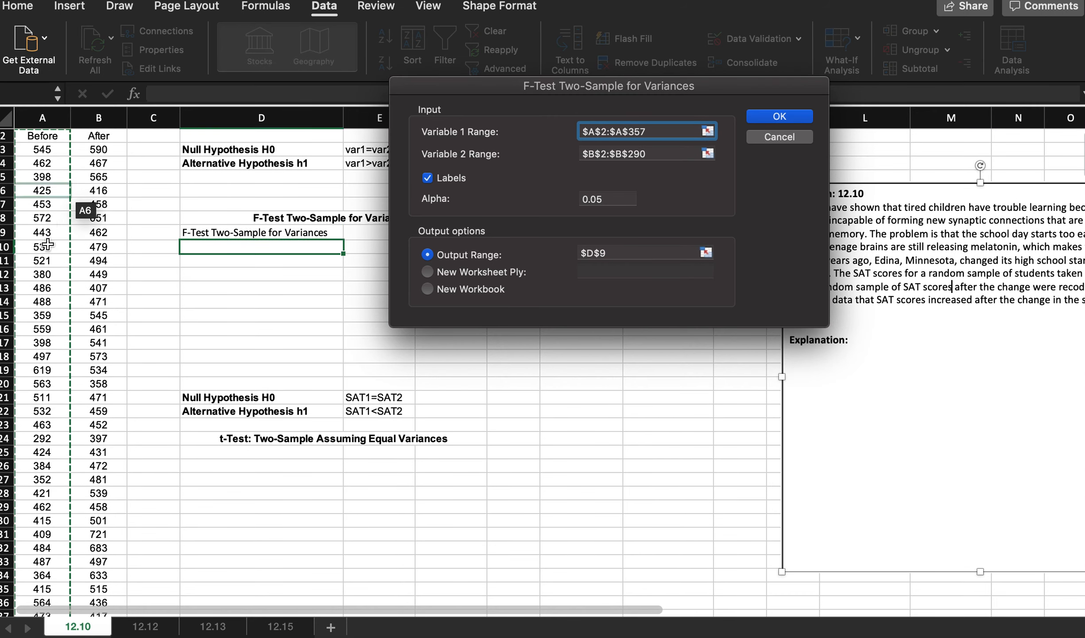
click(669, 154)
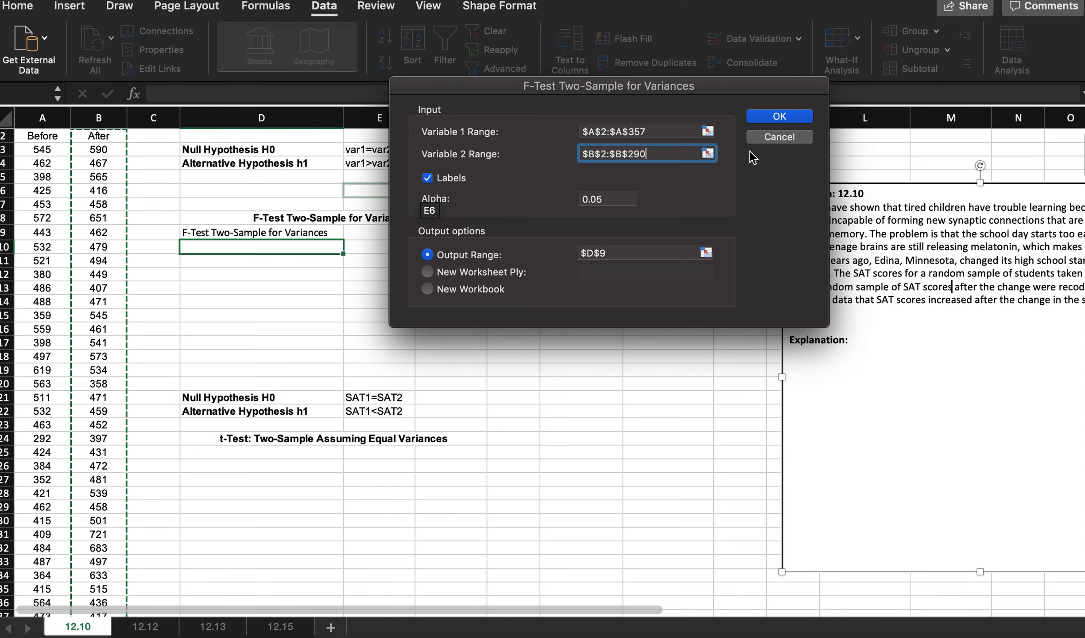
click(773, 117)
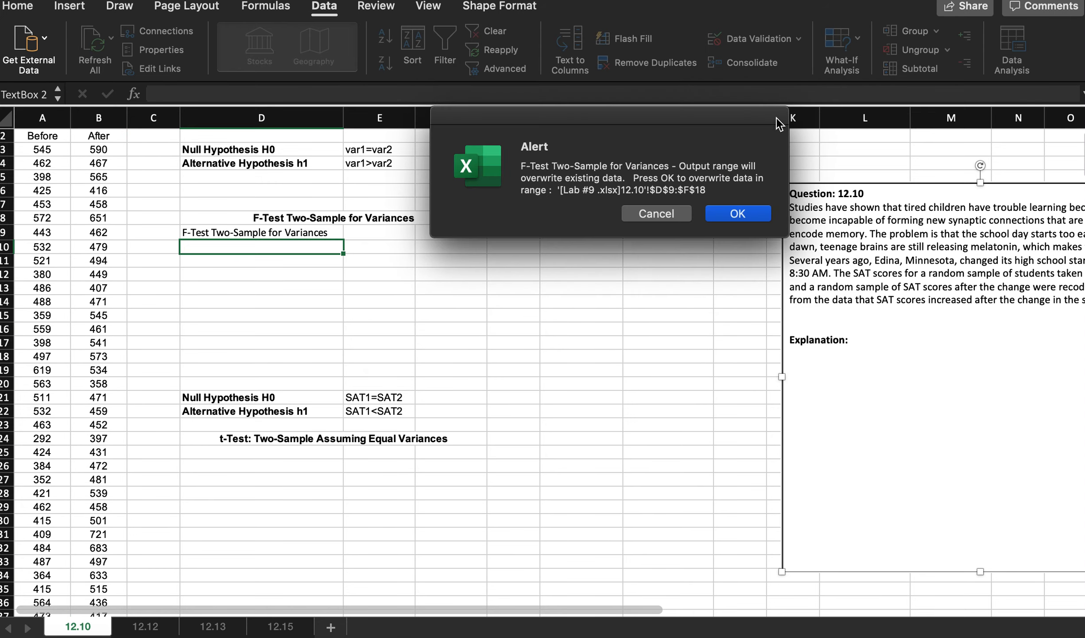
click(736, 215)
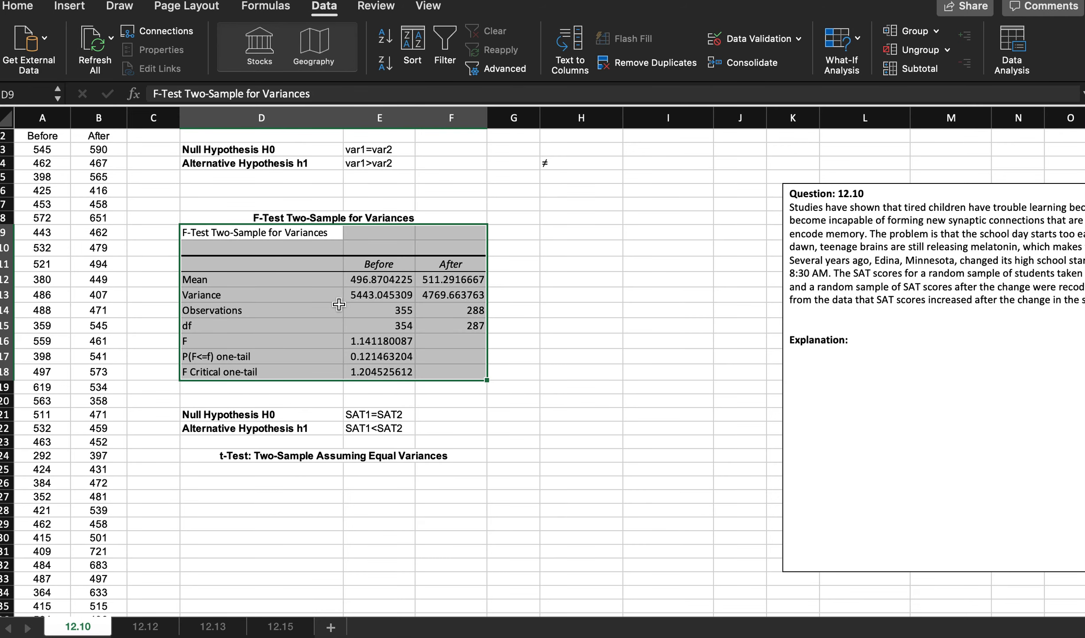
click(515, 344)
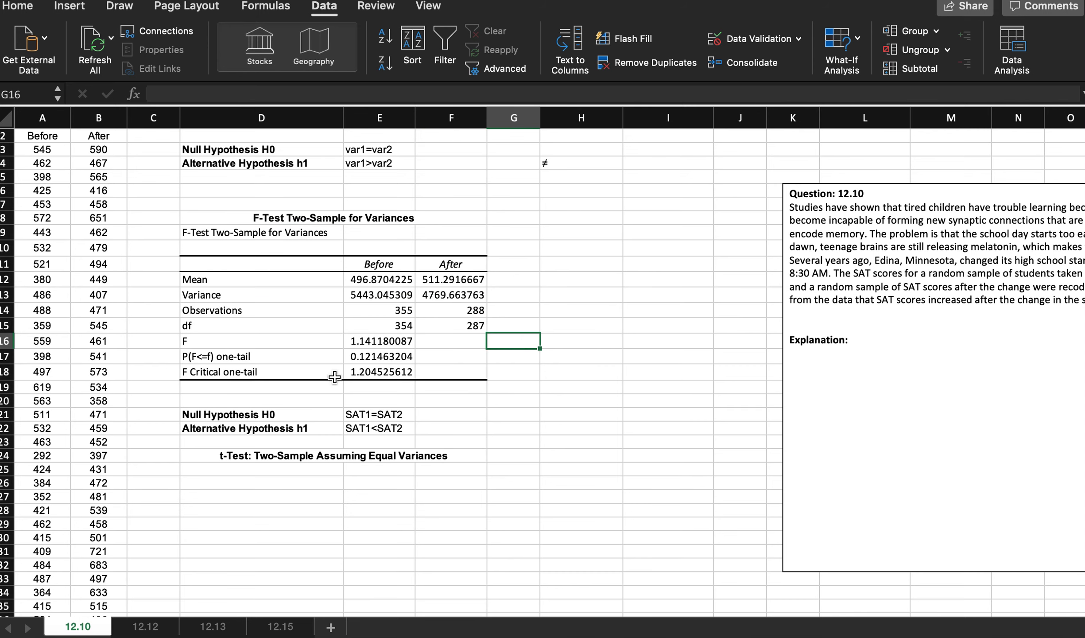
Highlight the F statistic in E16 and the F Critical one-tail value in E18 with yellow fill
click(375, 342)
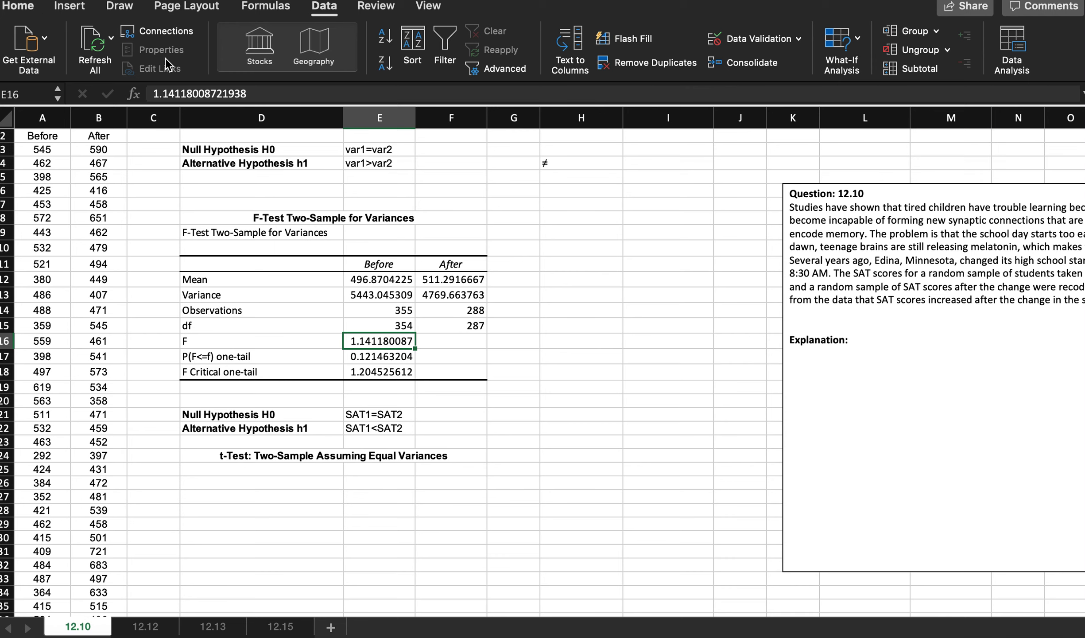
click(17, 5)
click(235, 64)
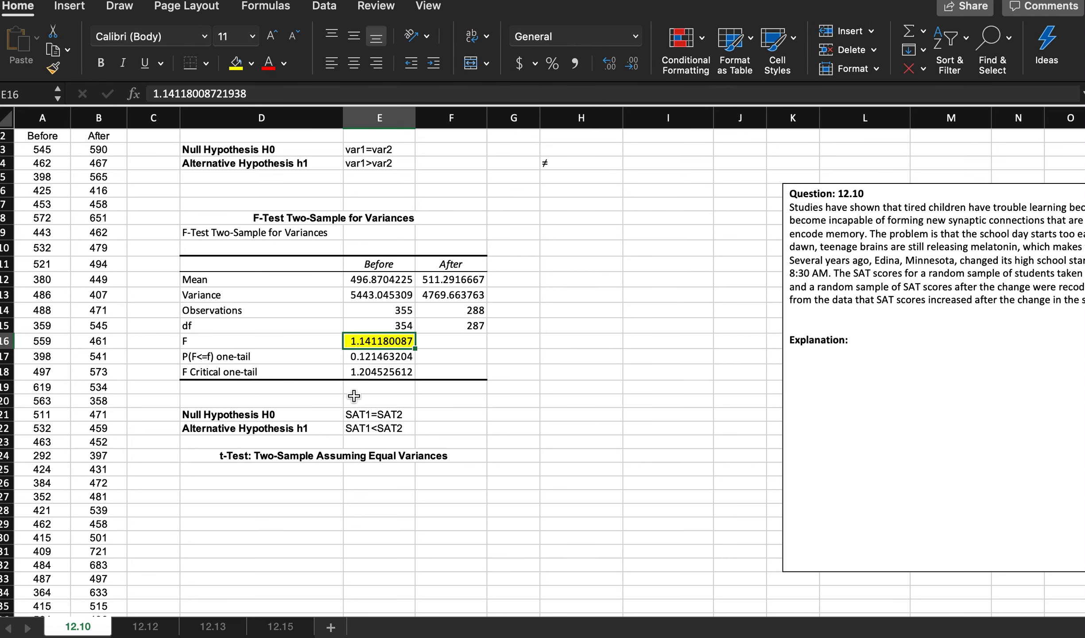
click(366, 373)
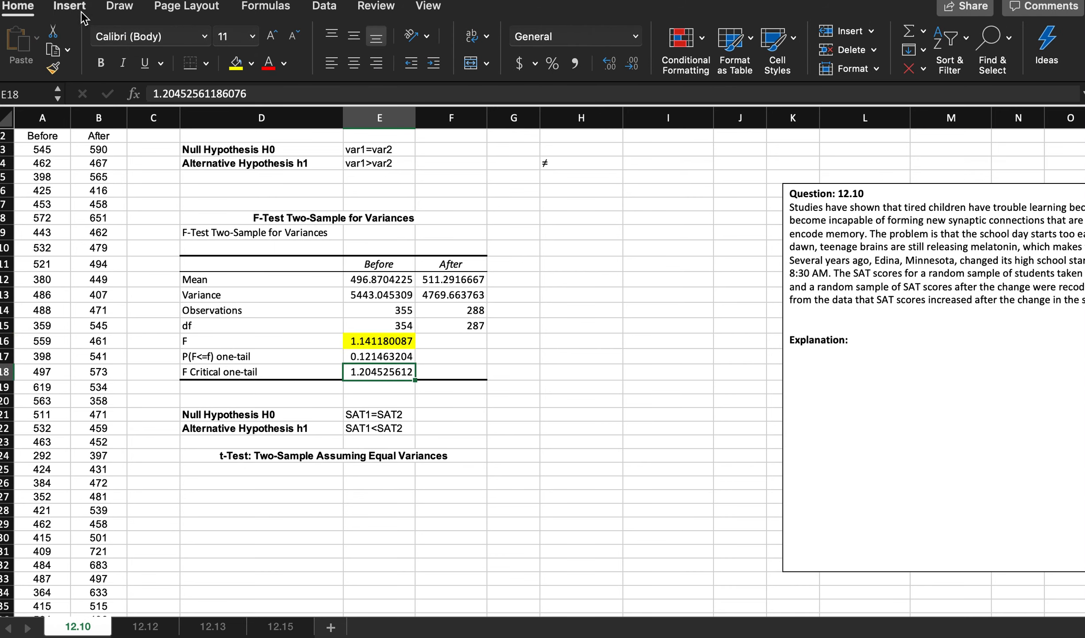
click(235, 63)
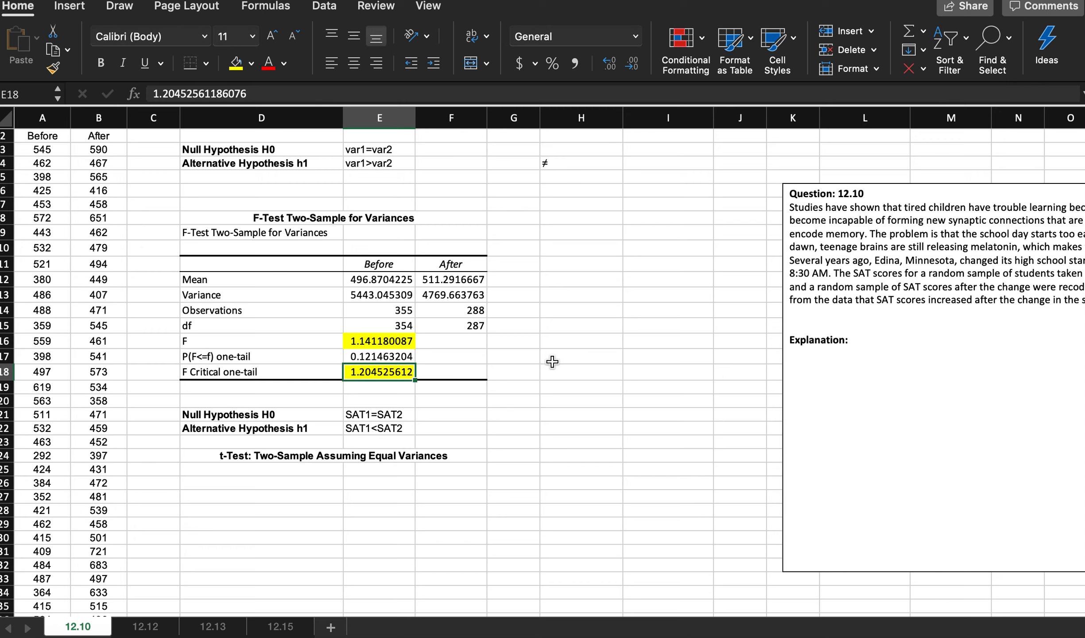
click(742, 1)
click(362, 342)
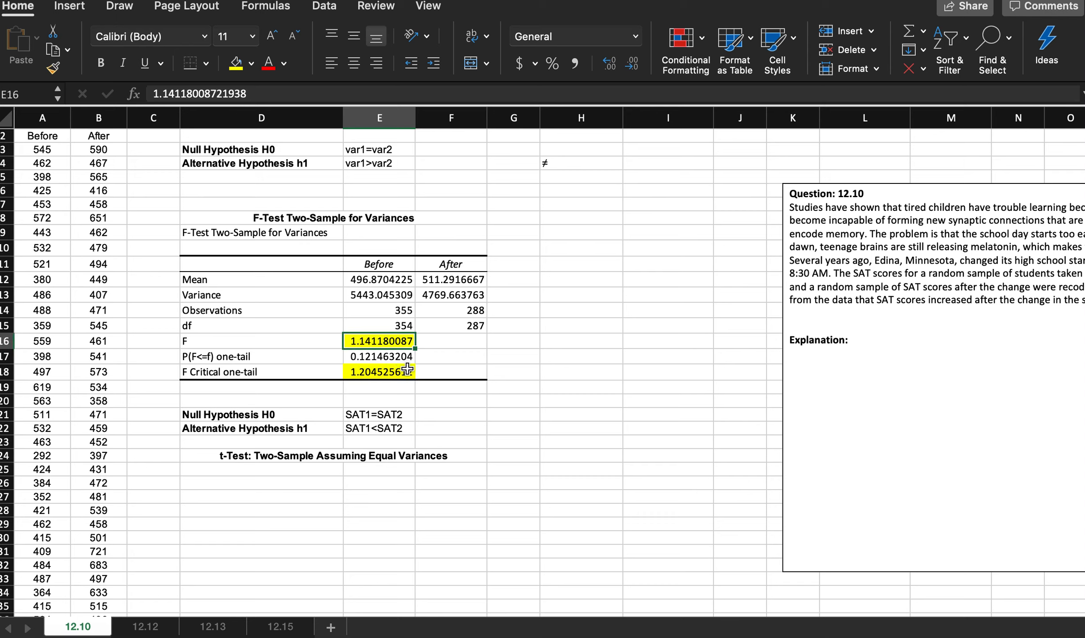
click(378, 374)
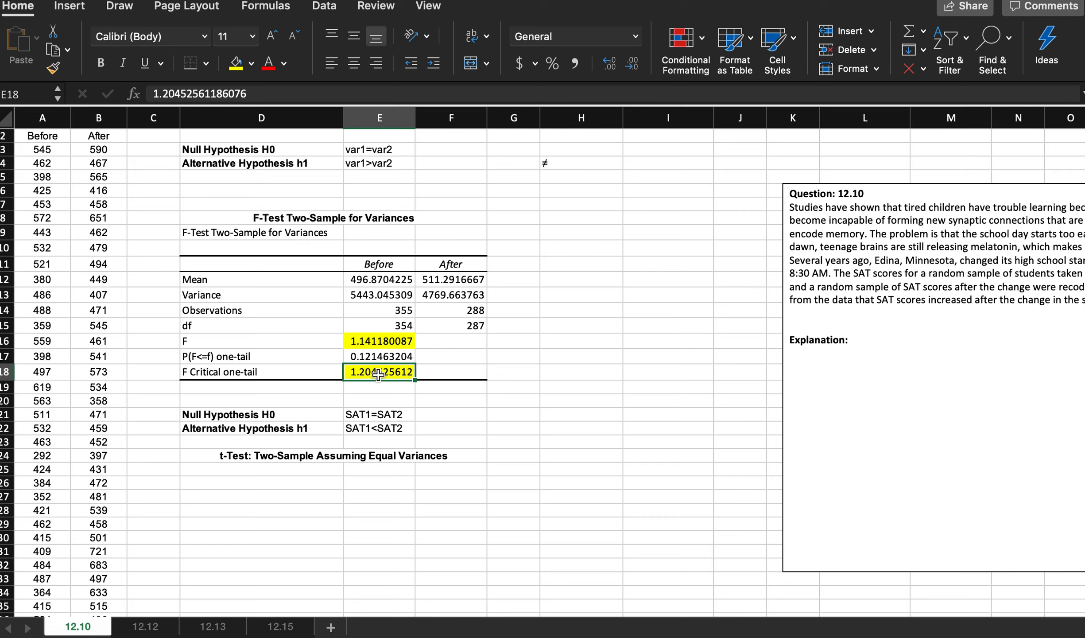
Enter the decision rule "Fstat < F critical FTR Ho" in H15 and autofit column H to the text
click(579, 328)
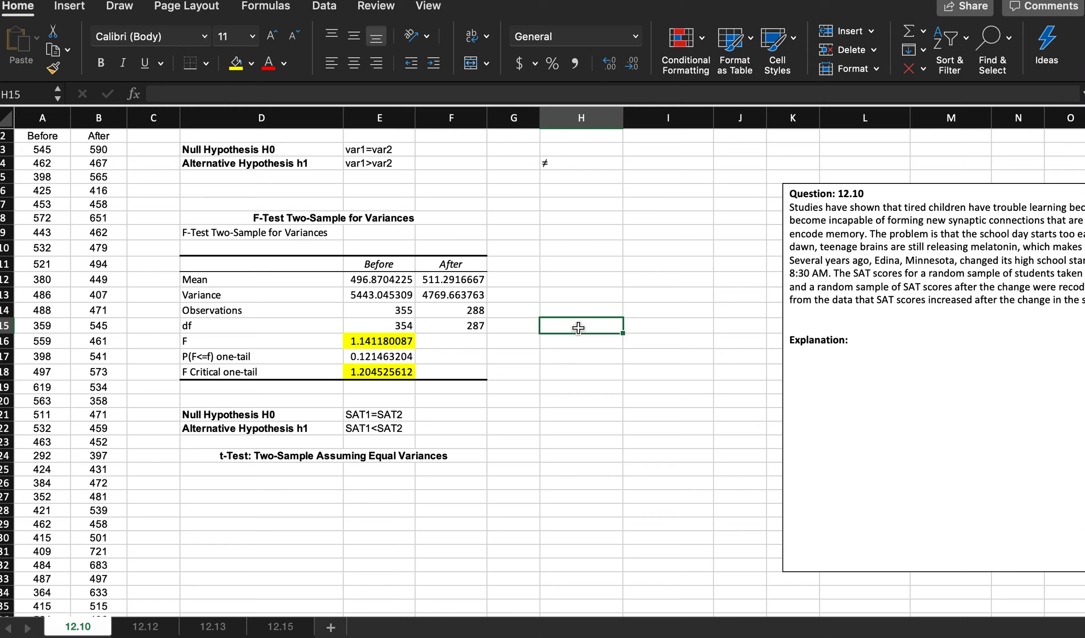
text(Fstat)
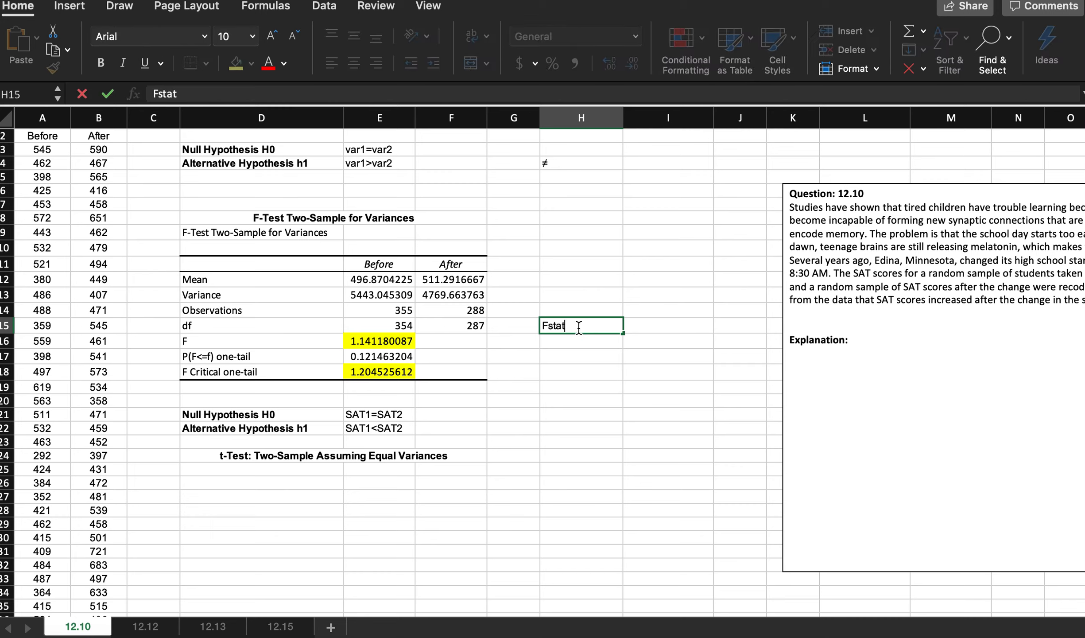
text( < F critical FTR)
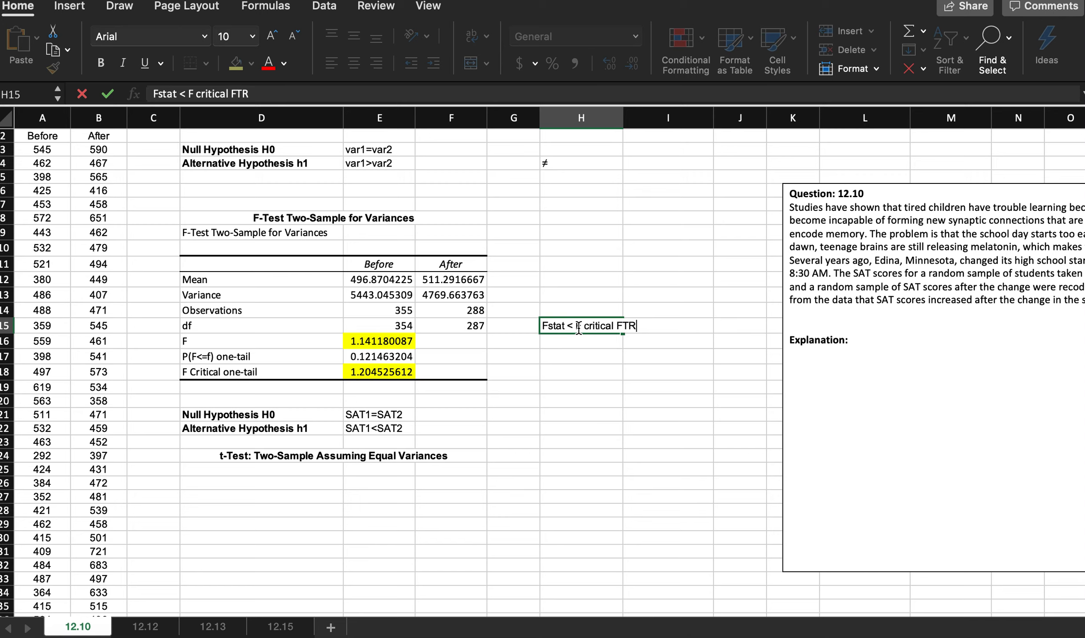
text( Ho)
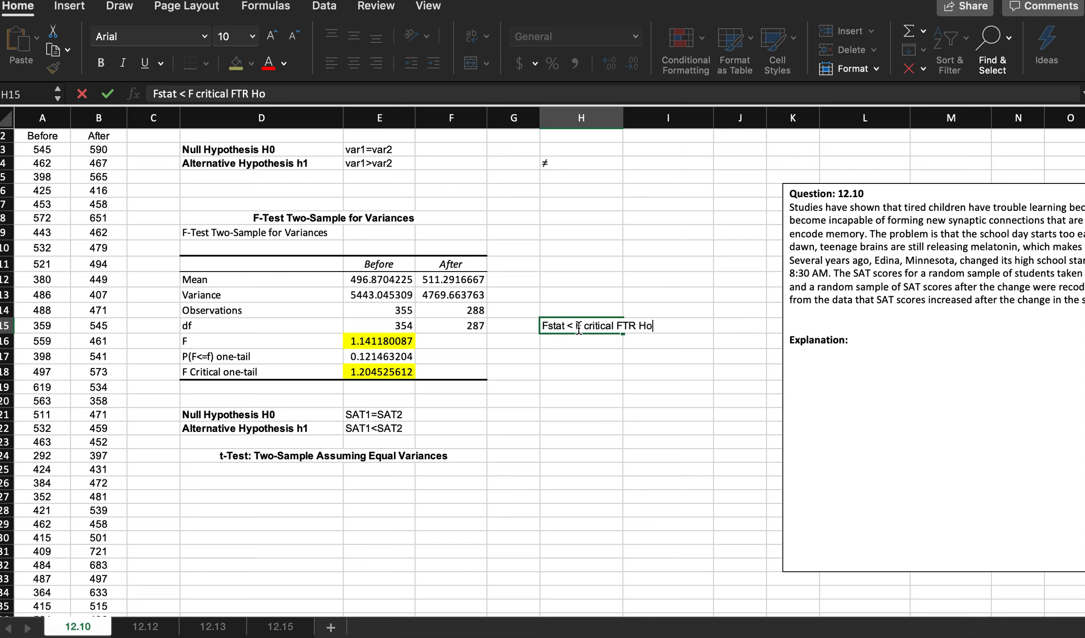
click(622, 116)
double_click(623, 116)
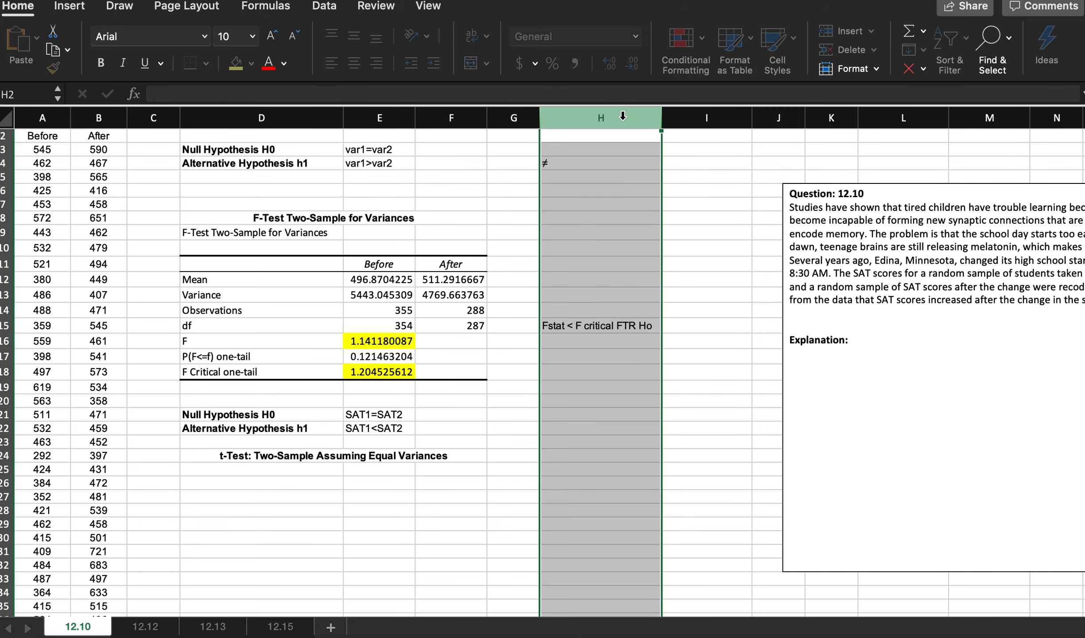
Fill H16 with the same text as the rule above it, "Fstat < F critical FTR Ho"
double_click(587, 339)
text(F stat)
key(BackSpace)
key(BackSpace)
key(BackSpace)
key(BackSpace)
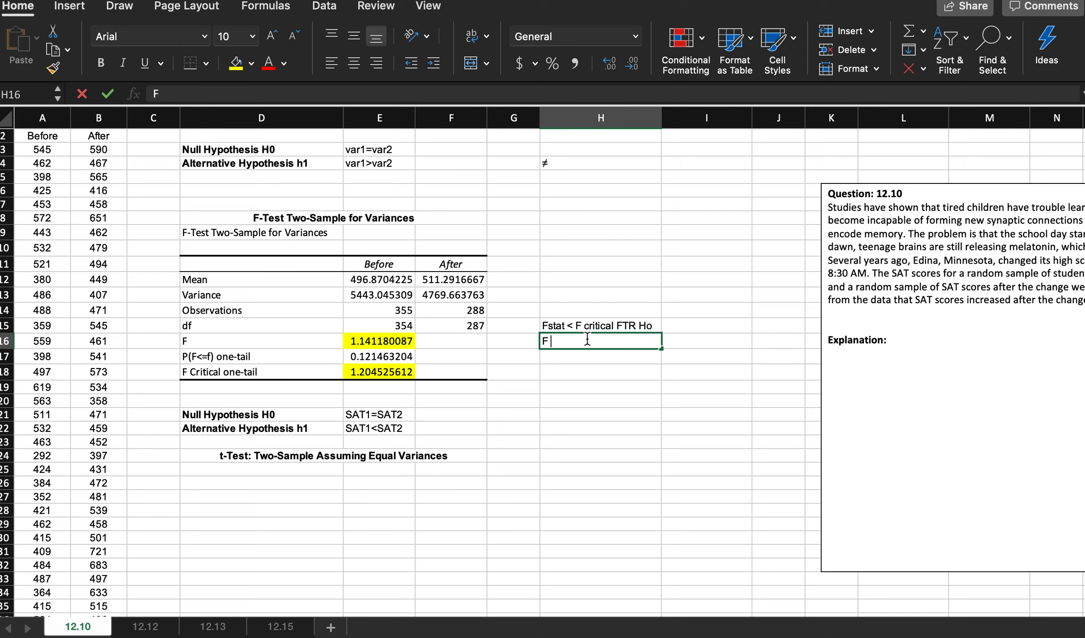
text(s)
key(Tab)
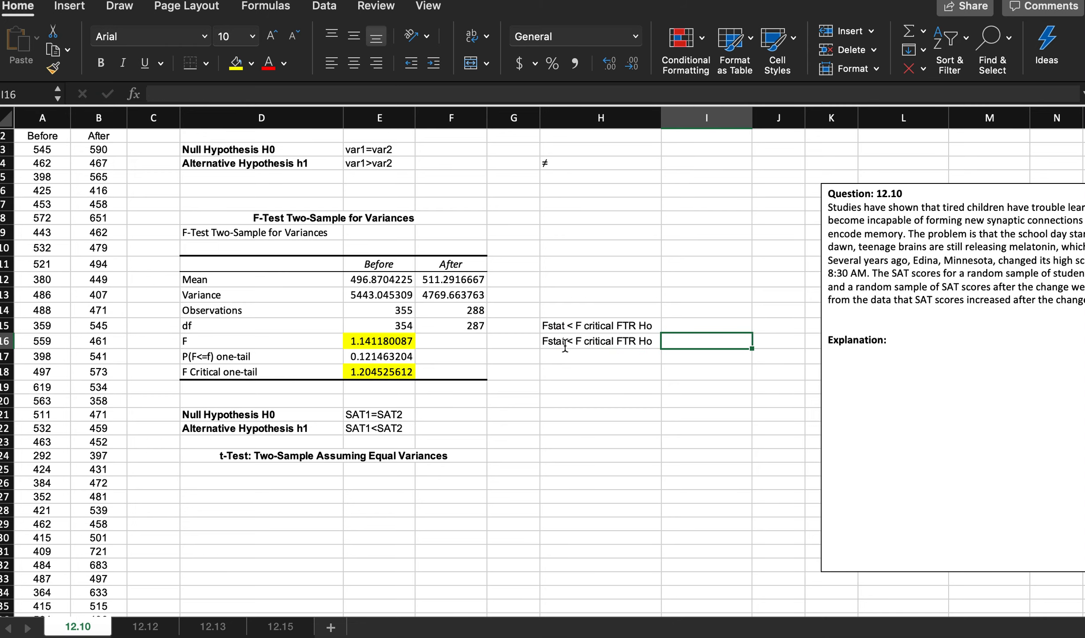
Edit the rule in H16 to read "Fstat > F critical Reject Ho"
click(565, 346)
click(188, 93)
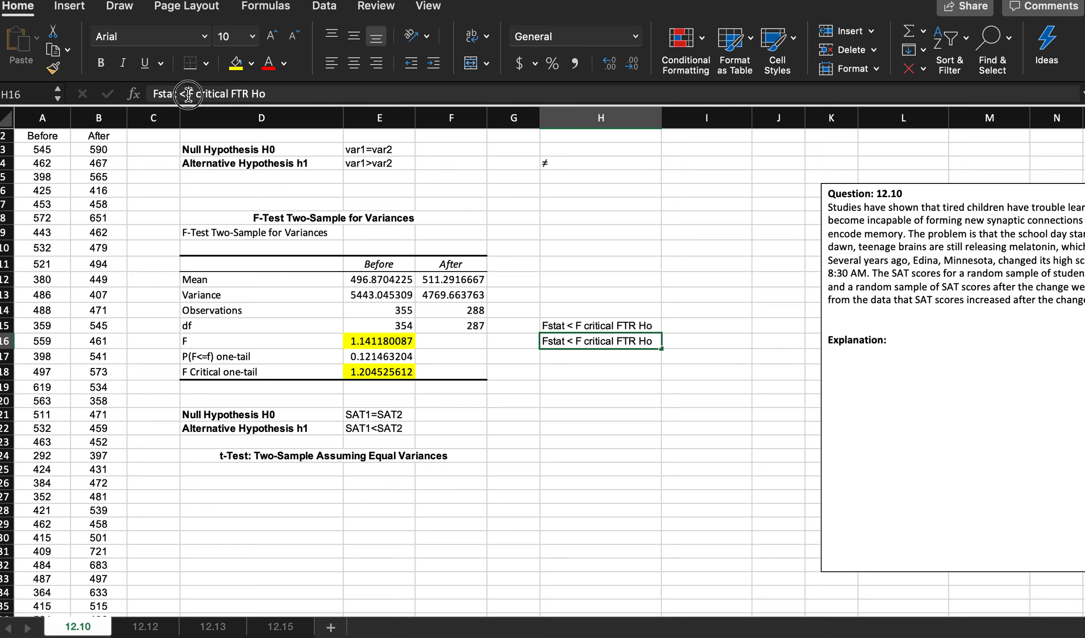
key(BackSpace)
text(>)
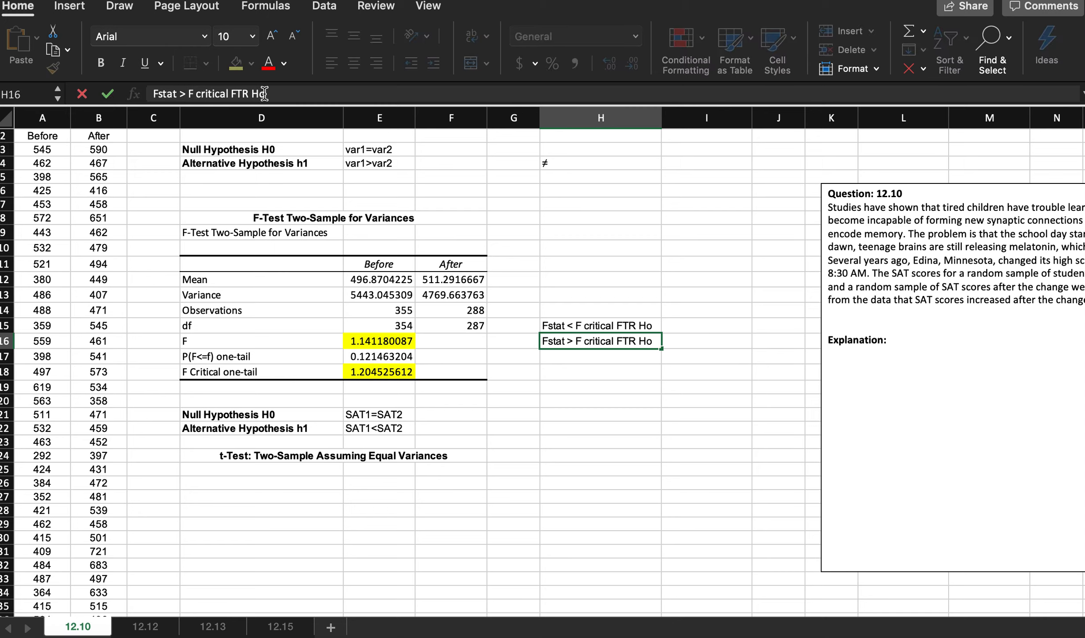
key(BackSpace)
key(BackSpace)
key(BackSpace)
key(BackSpace)
key(BackSpace)
key(BackSpace)
text(Reject Ho)
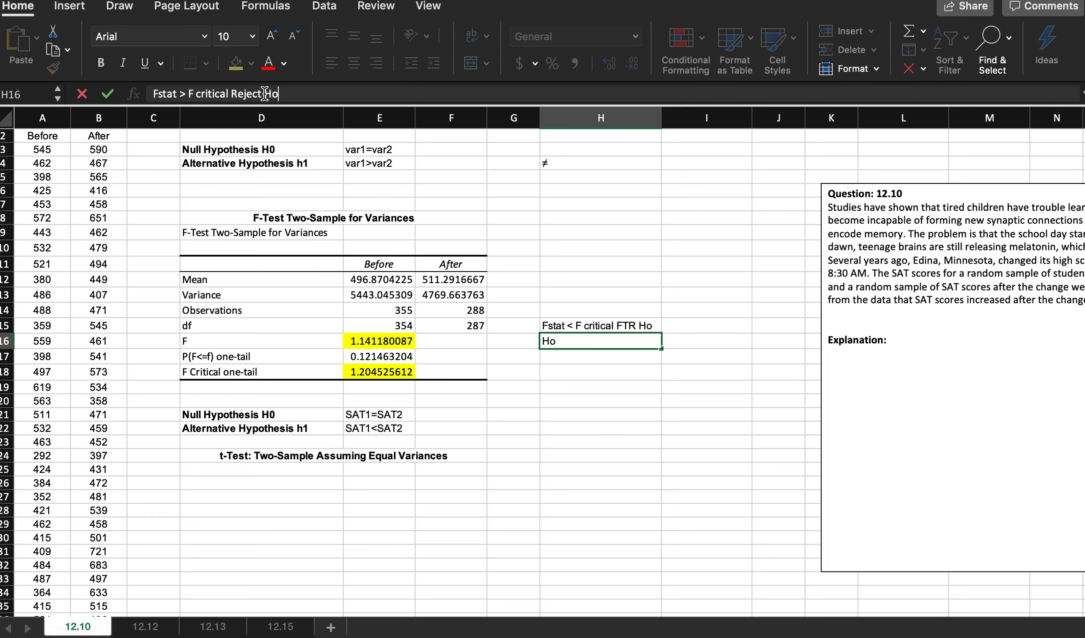
key(Return)
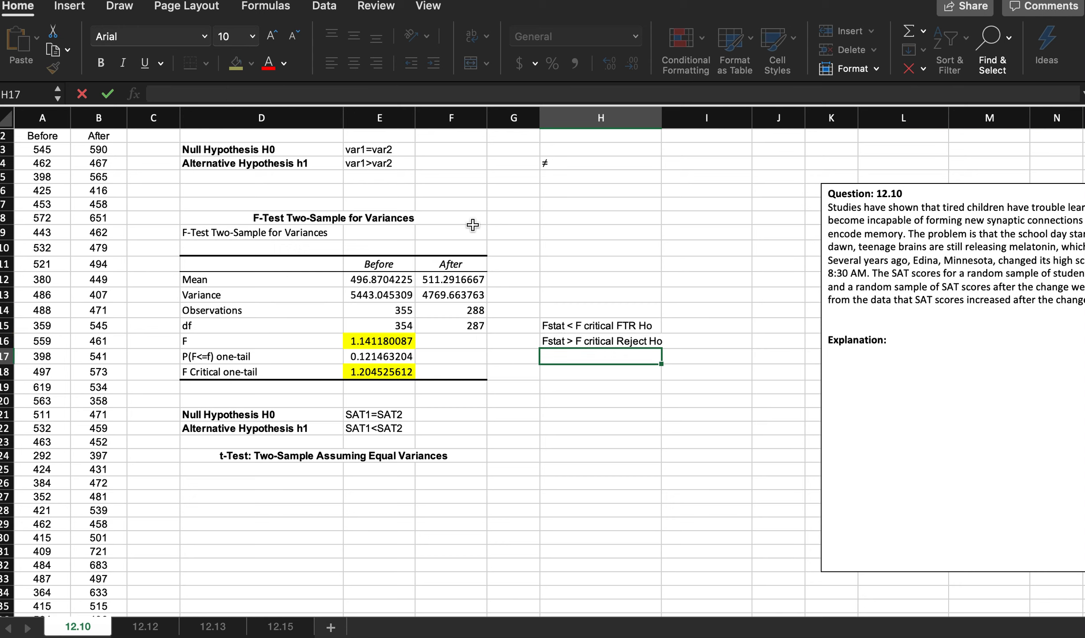
Widen column H slightly and add the heading "Step 1" in H14 above the two decision rules
drag(662, 118, 672, 118)
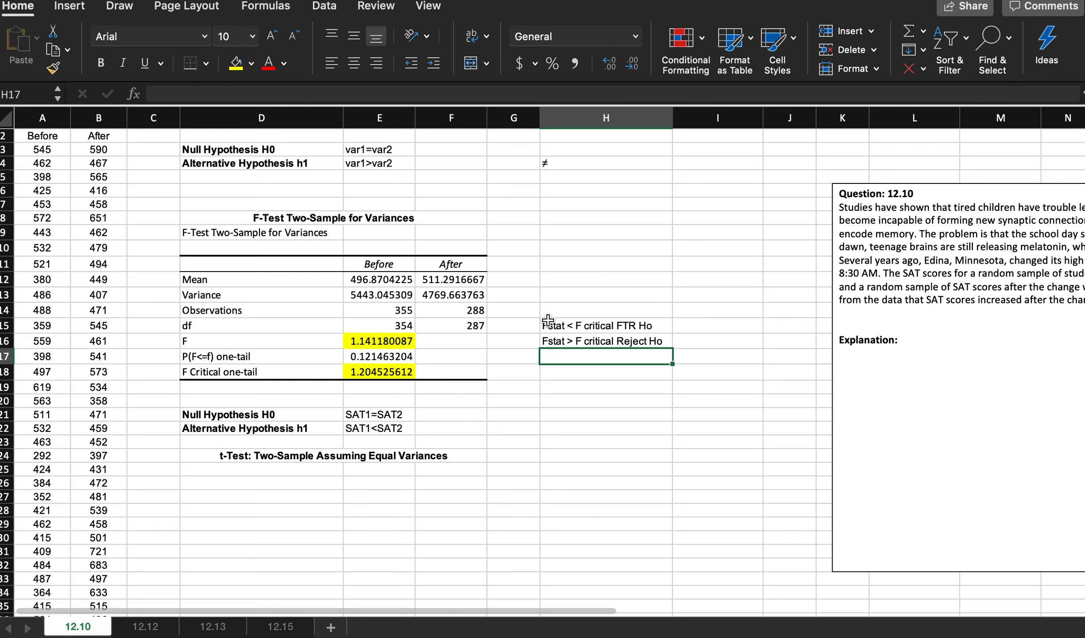
click(557, 313)
text(Step 1)
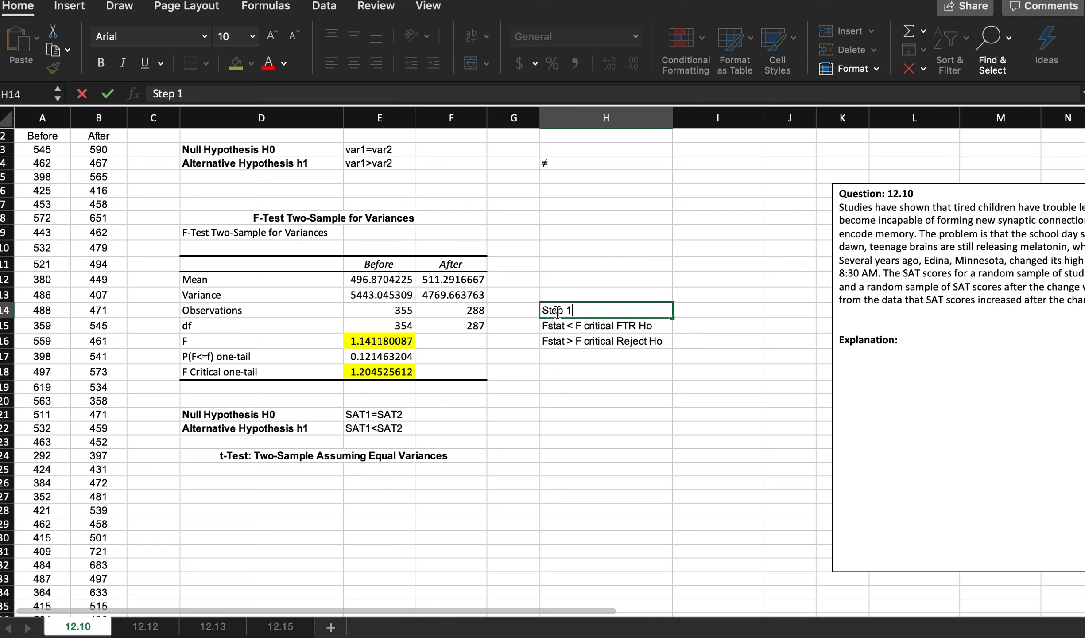
click(563, 364)
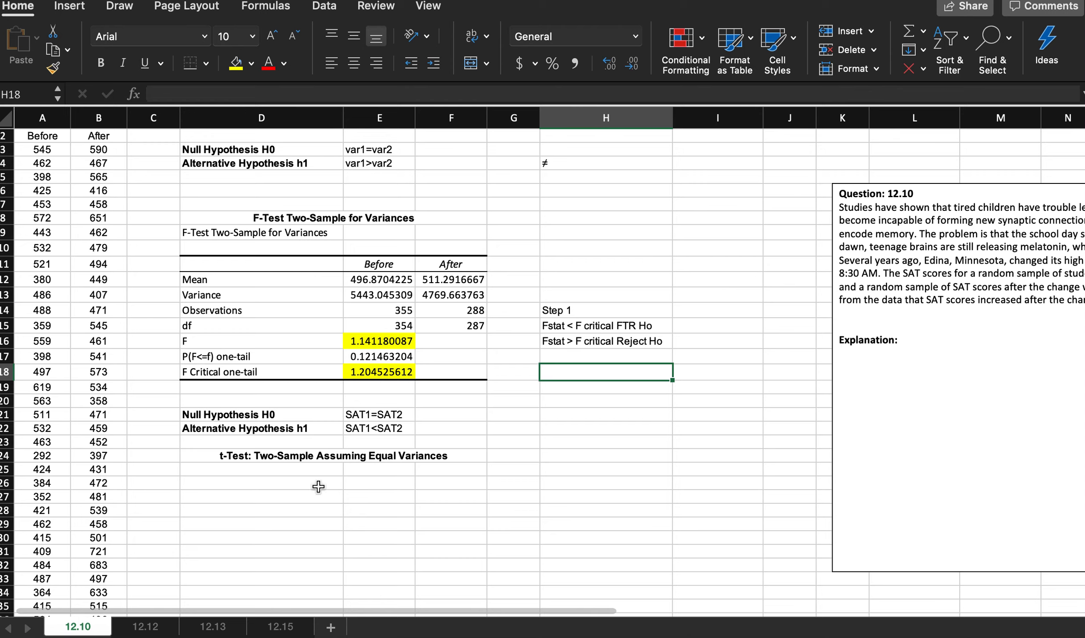
Start a t-Test: Two-Sample Assuming Equal Variances from the data analysis tools, with D25 as the active cell
click(276, 470)
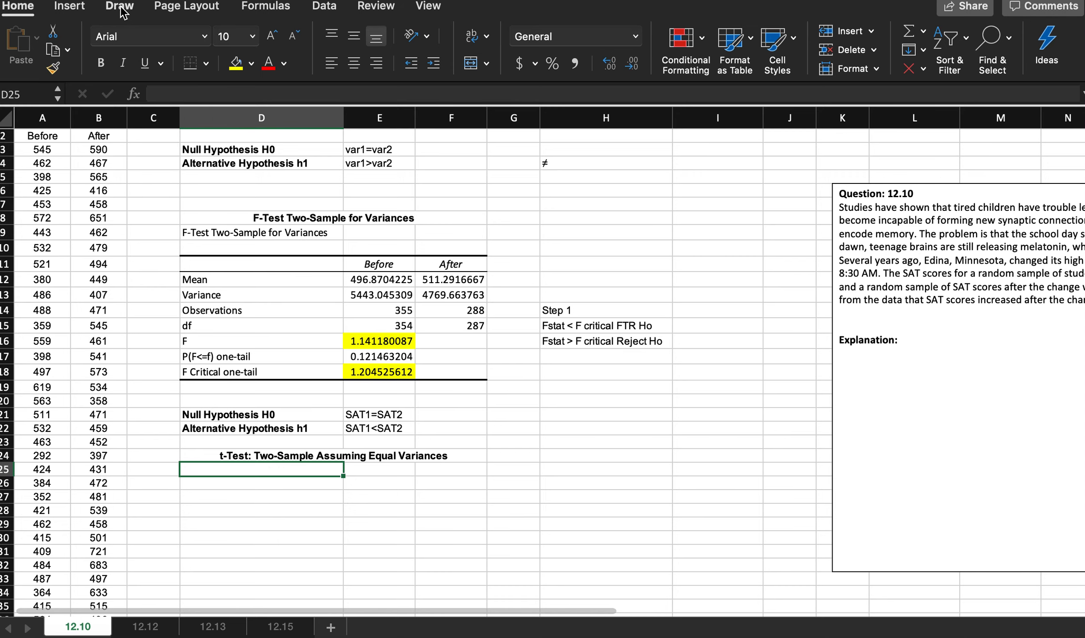
click(325, 6)
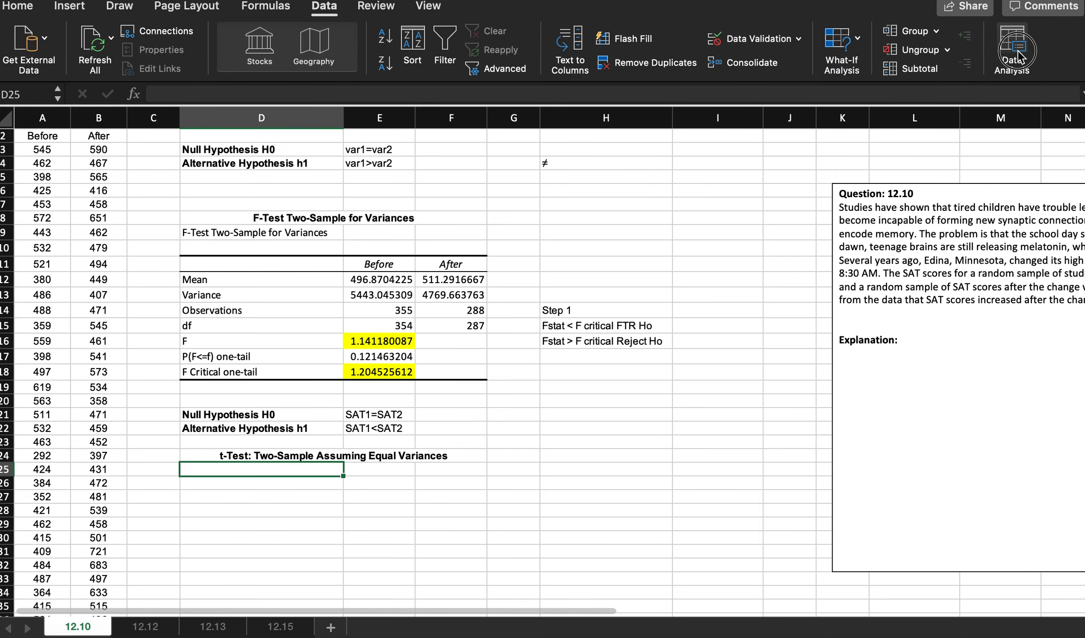
click(1019, 50)
scroll(510, 215, down, 2)
scroll(511, 215, down, 3)
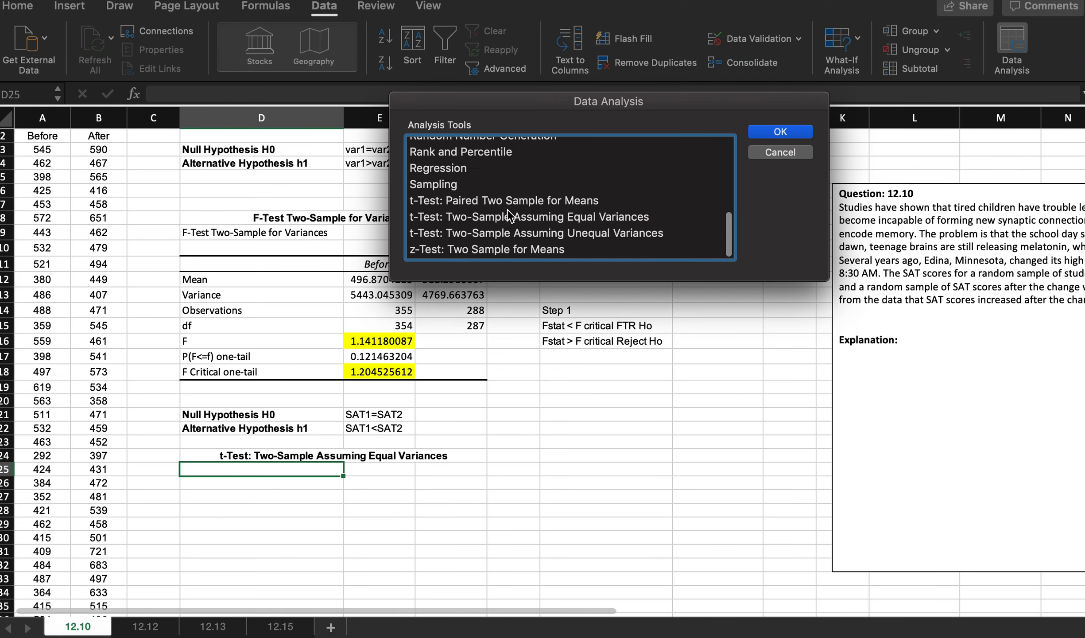
click(484, 219)
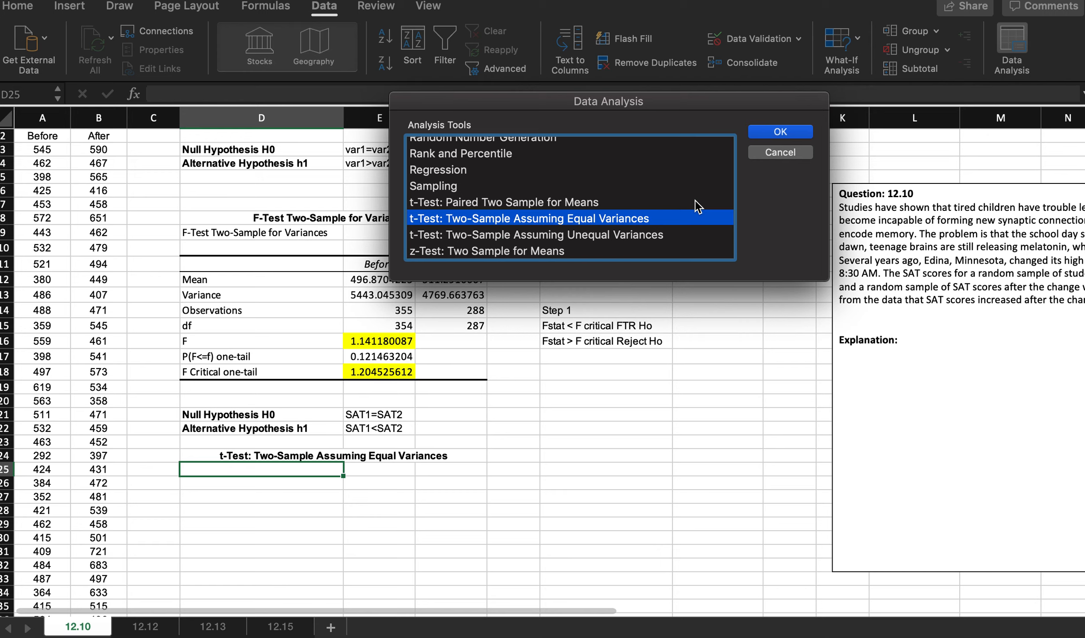
click(780, 131)
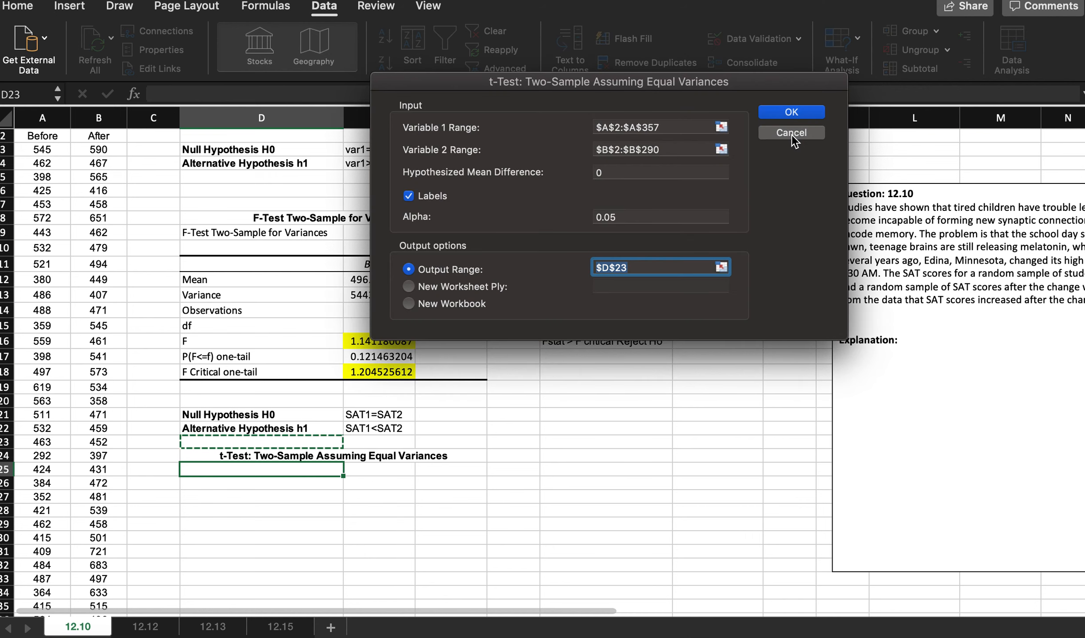
Run the t-test on A2:A357 and B2:B290 with labels, mean difference 0, alpha 0.05 and output starting at D25
click(629, 126)
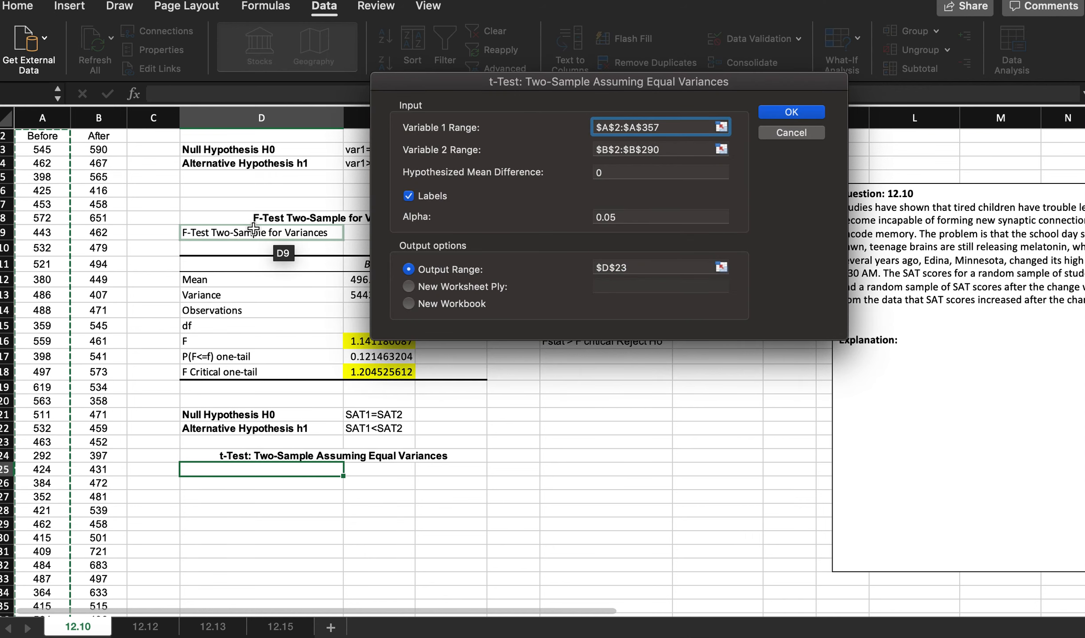
click(609, 148)
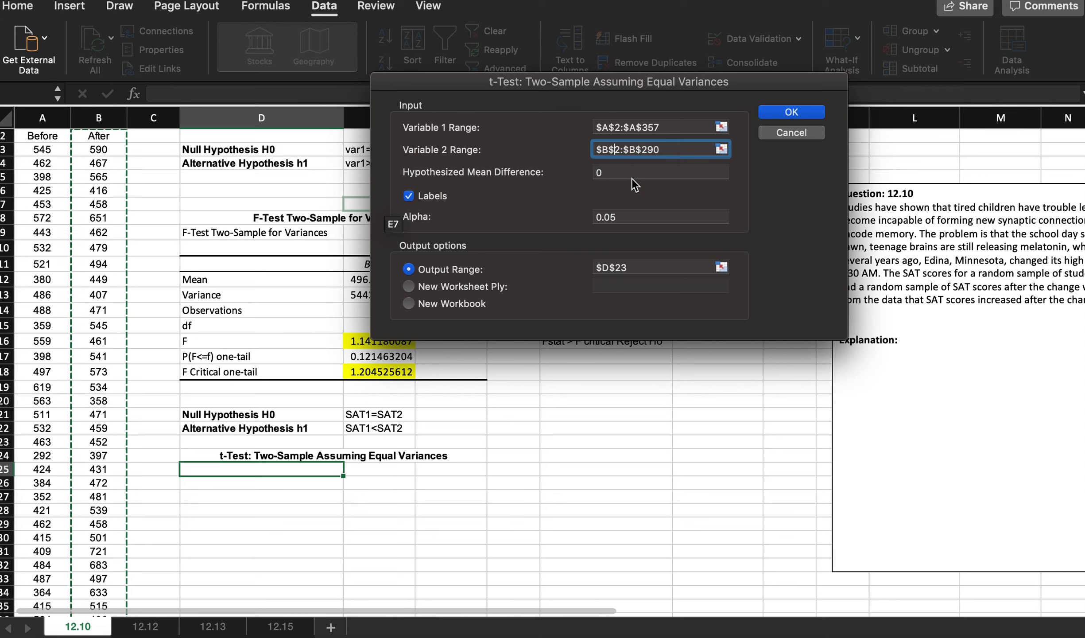
click(626, 173)
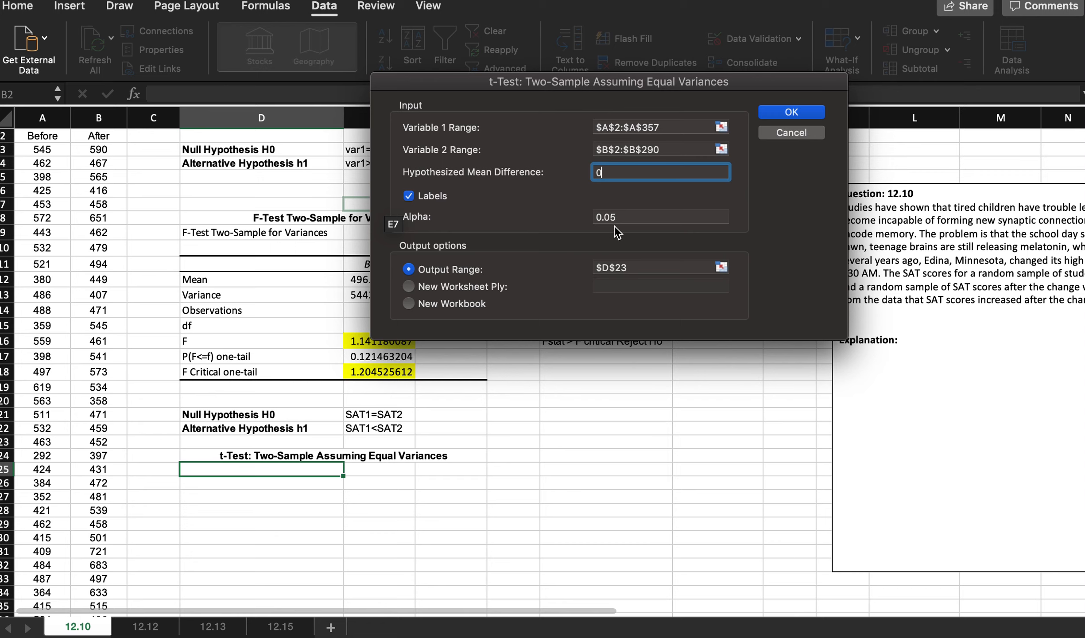
click(625, 267)
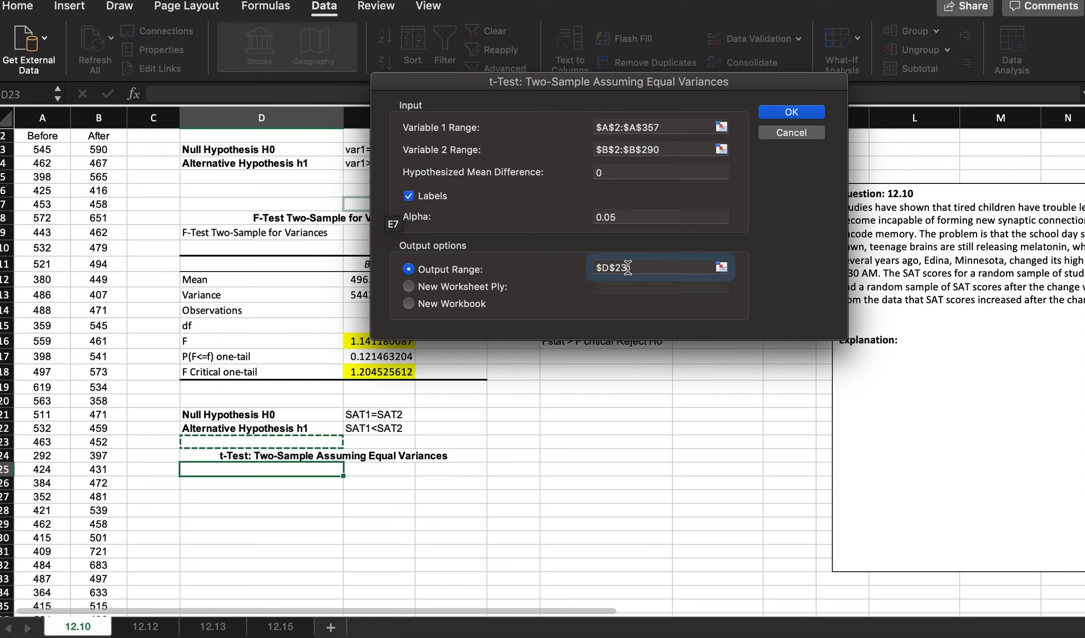
click(247, 471)
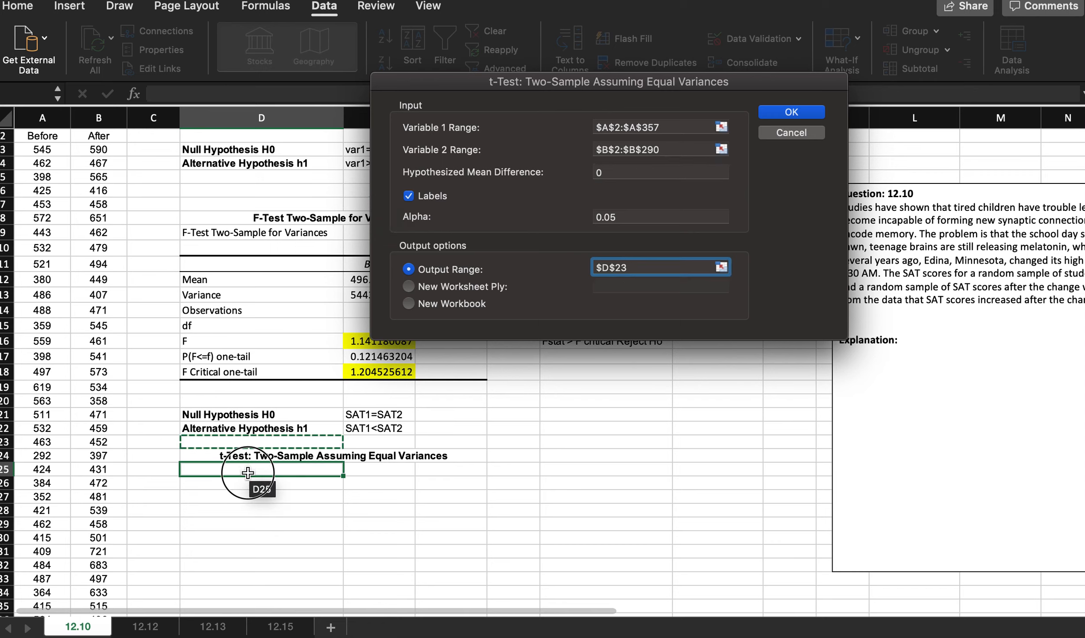
click(793, 112)
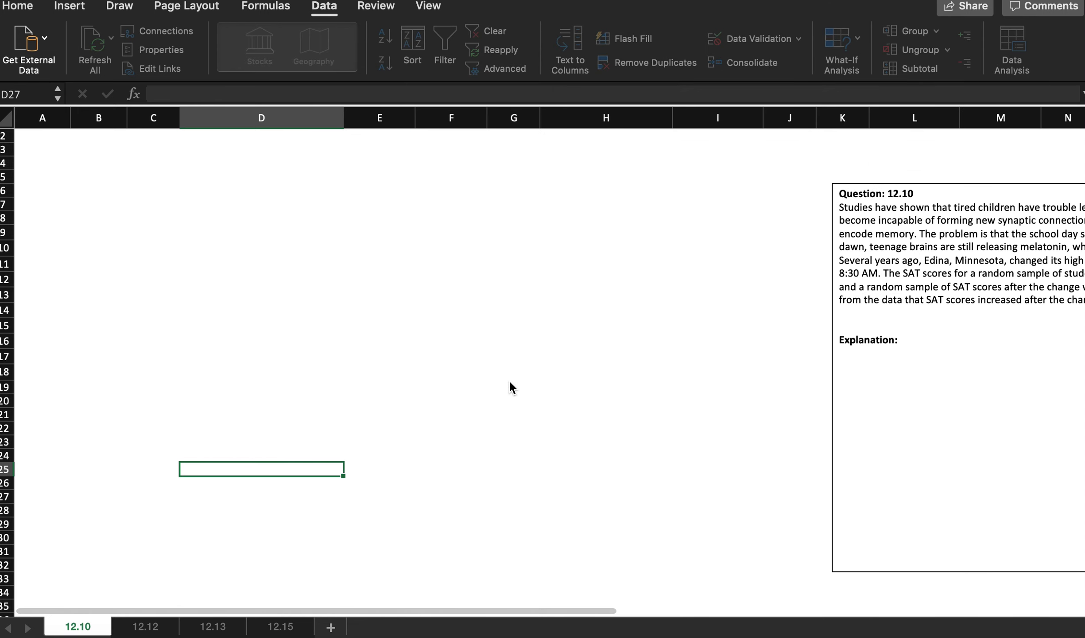
scroll(336, 440, down, 5)
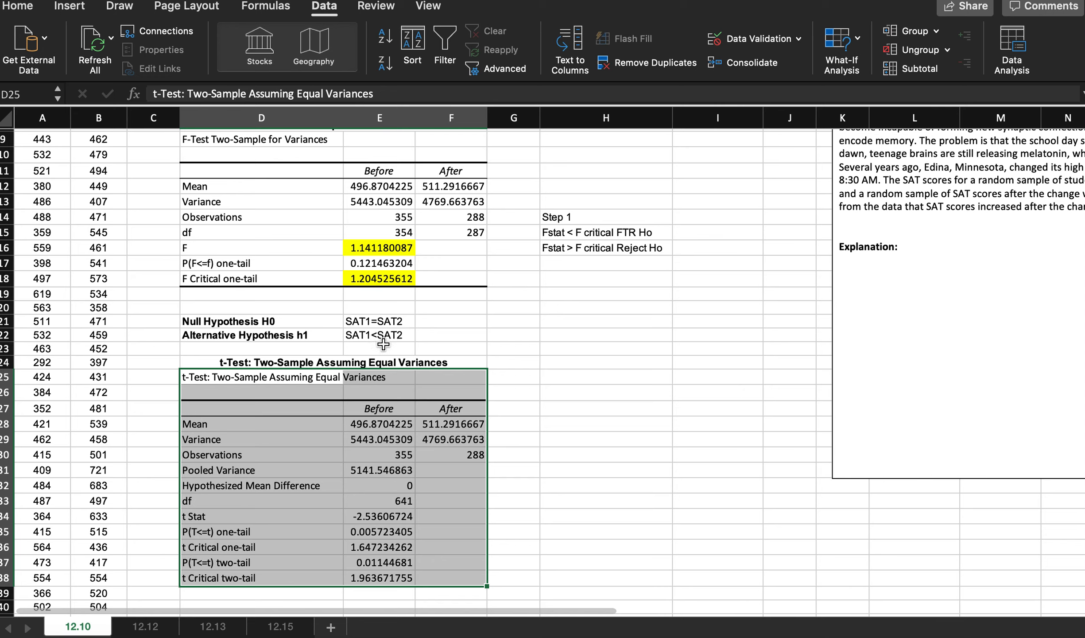
Highlight the t Stat value in E34 and the t Critical one-tail value in E36 in yellow
click(390, 519)
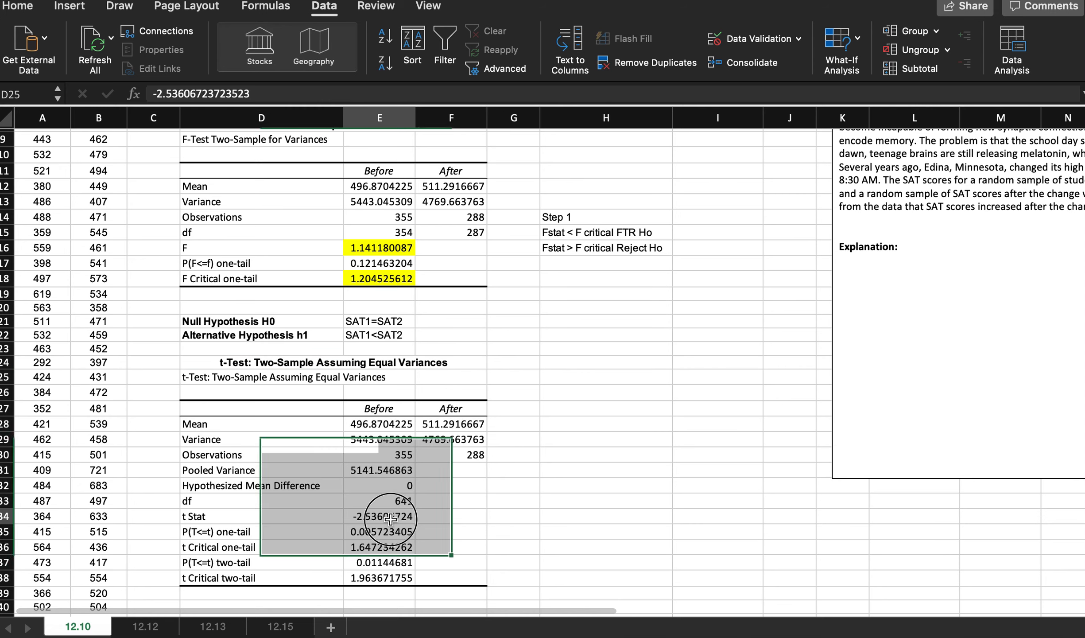
click(18, 6)
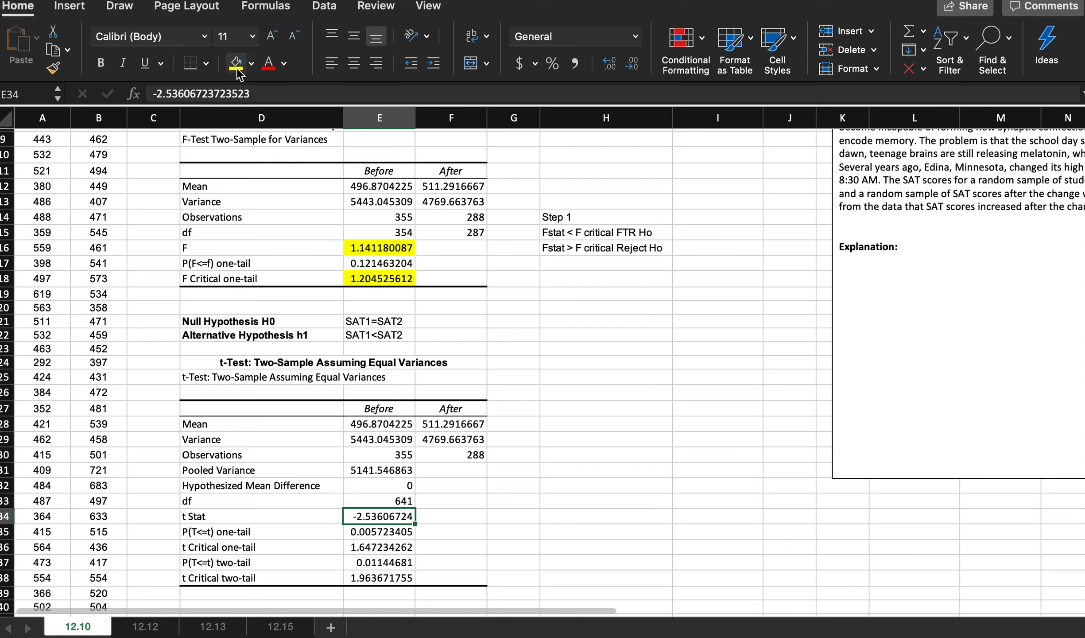
click(237, 67)
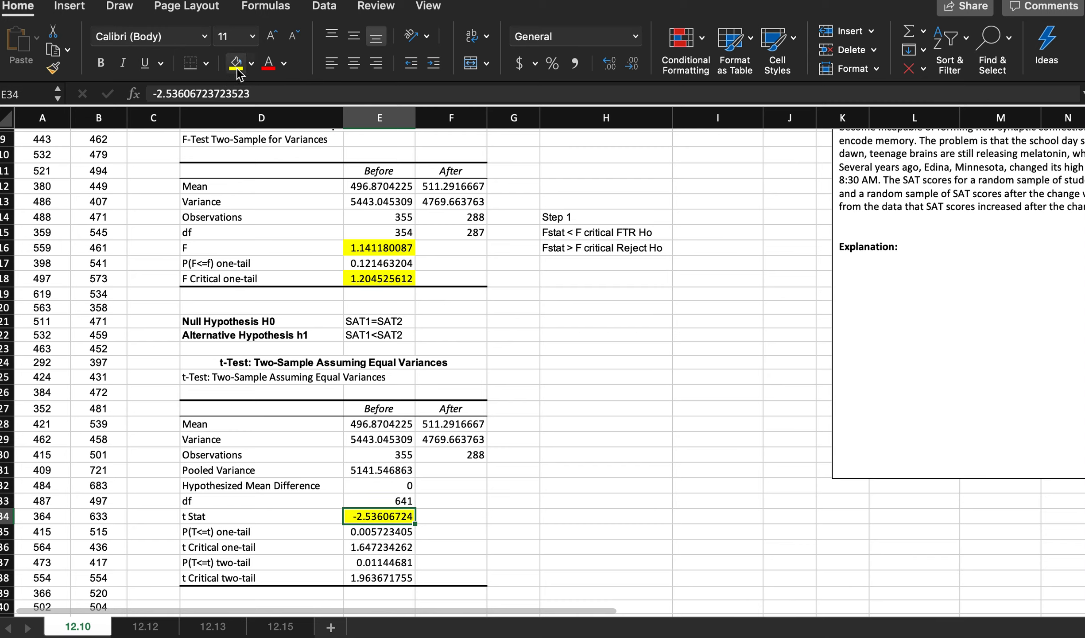
click(378, 547)
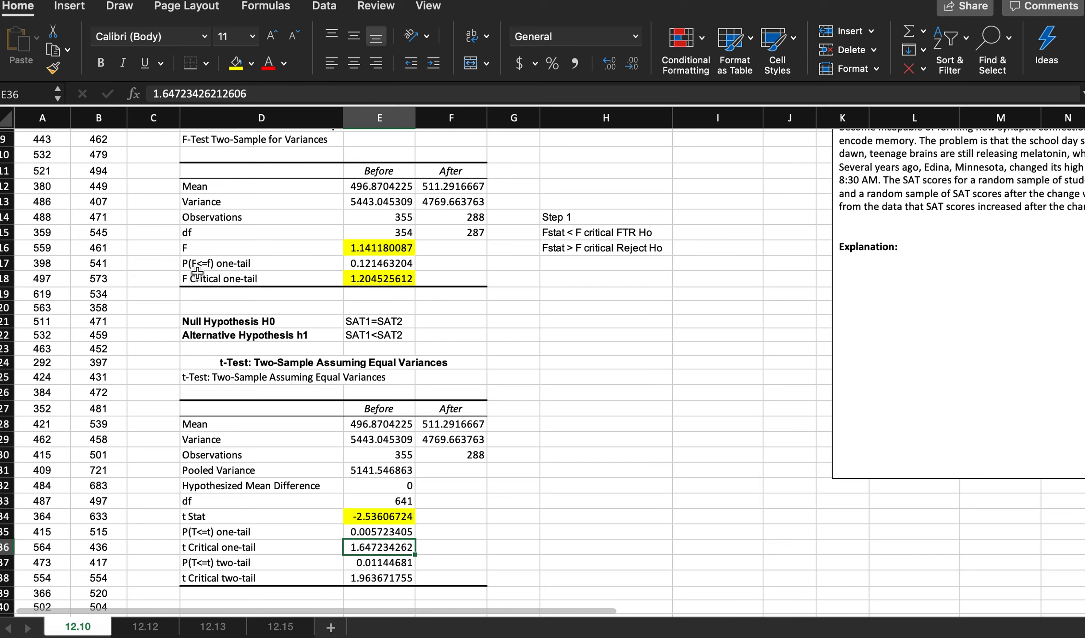
click(237, 67)
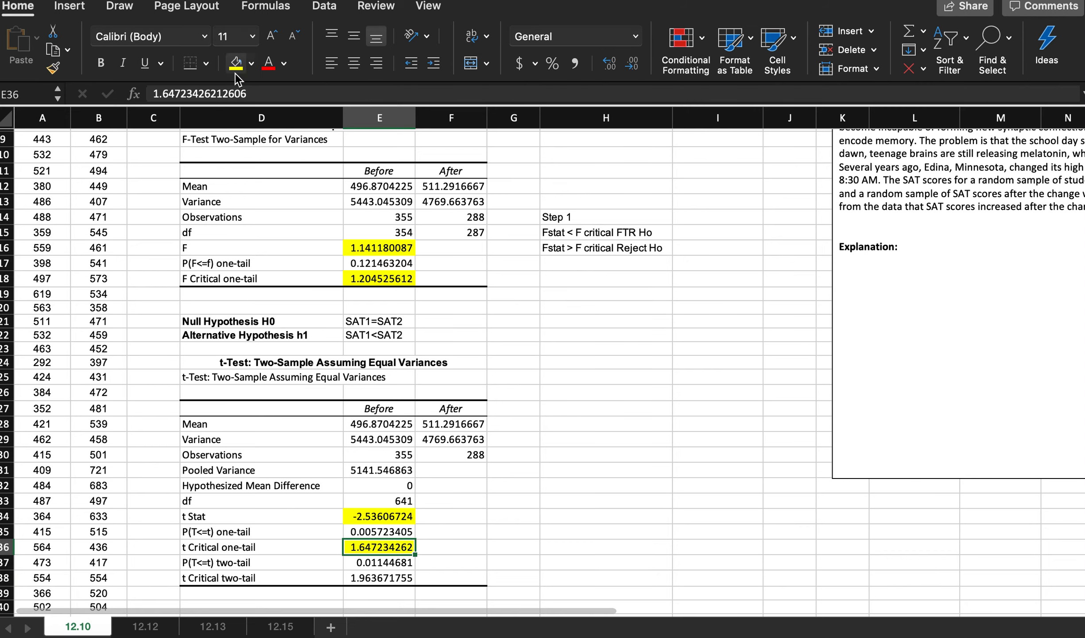
Highlight the one-tail p-value in E35 in yellow, declining to replace any existing data
click(378, 538)
click(656, 211)
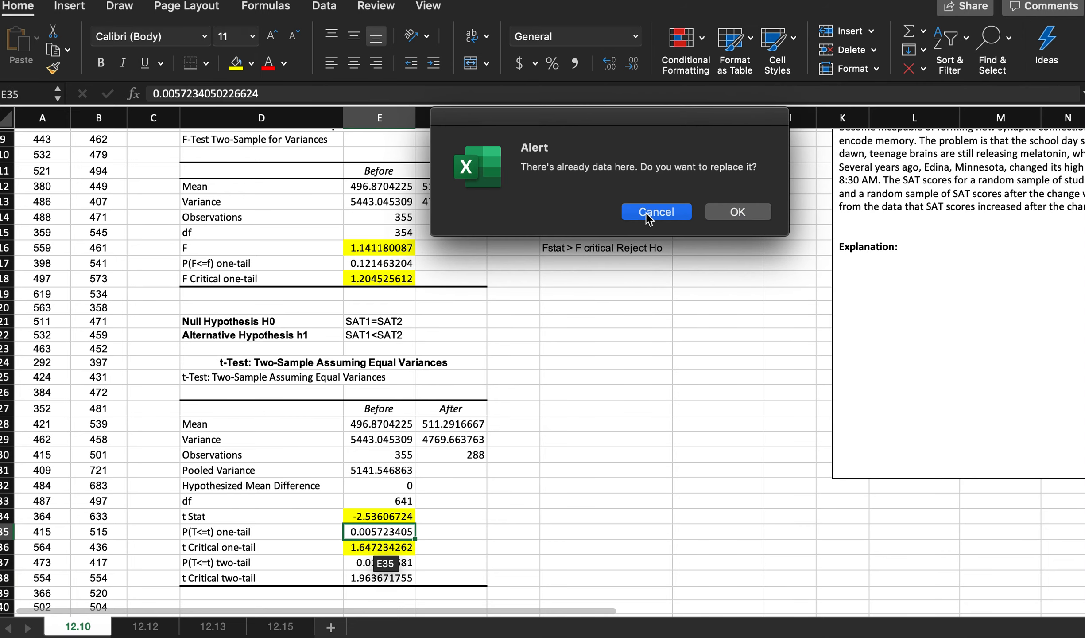
key(Up)
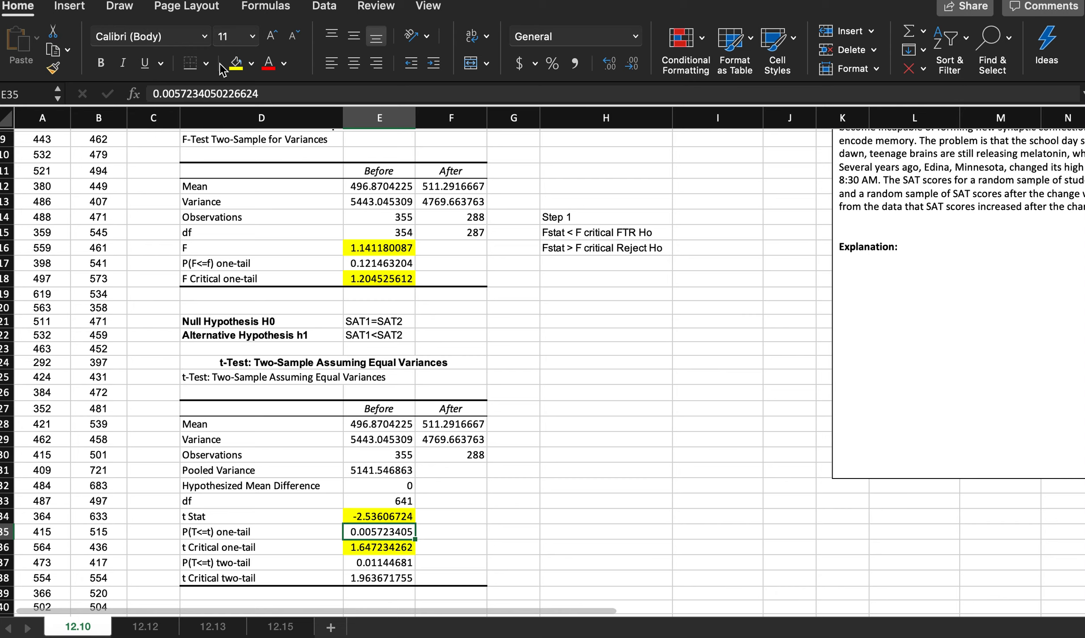
click(236, 64)
click(575, 500)
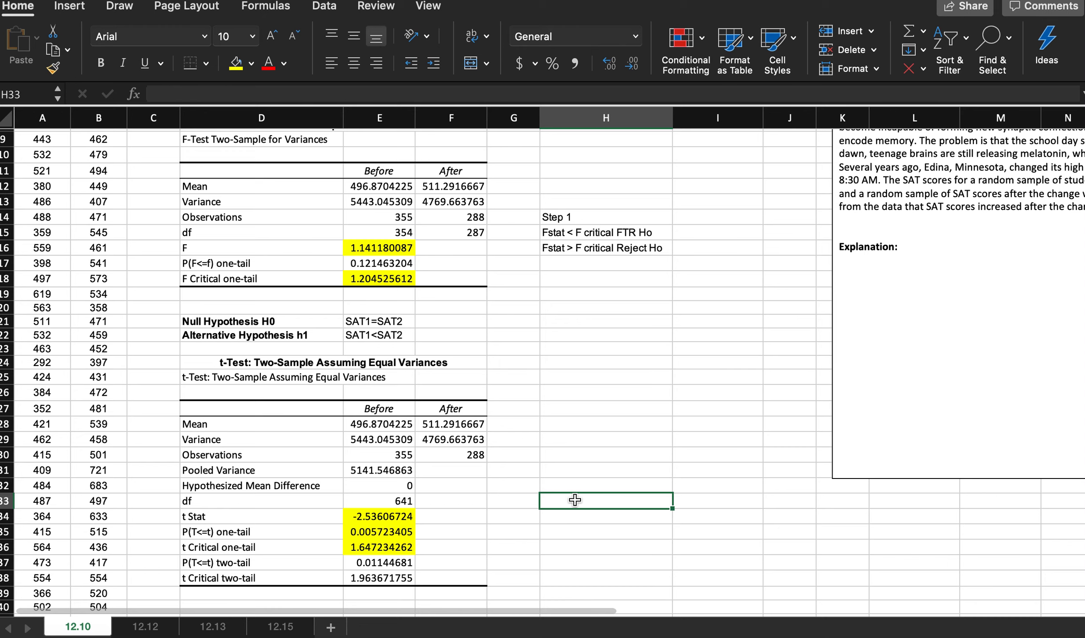
key(Down)
key(Left)
key(Down)
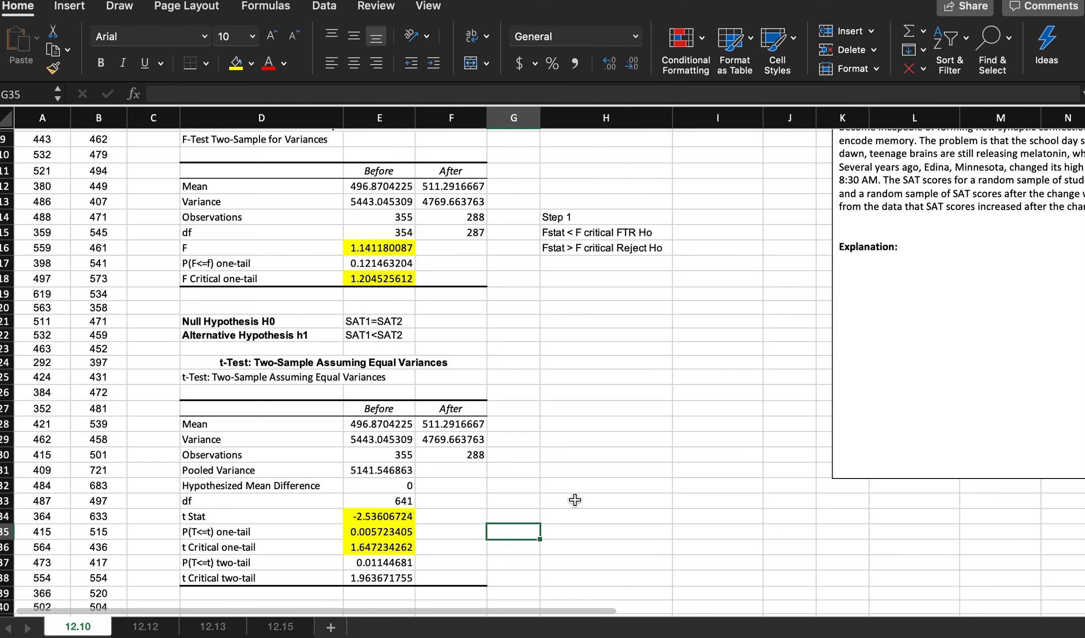
click(388, 532)
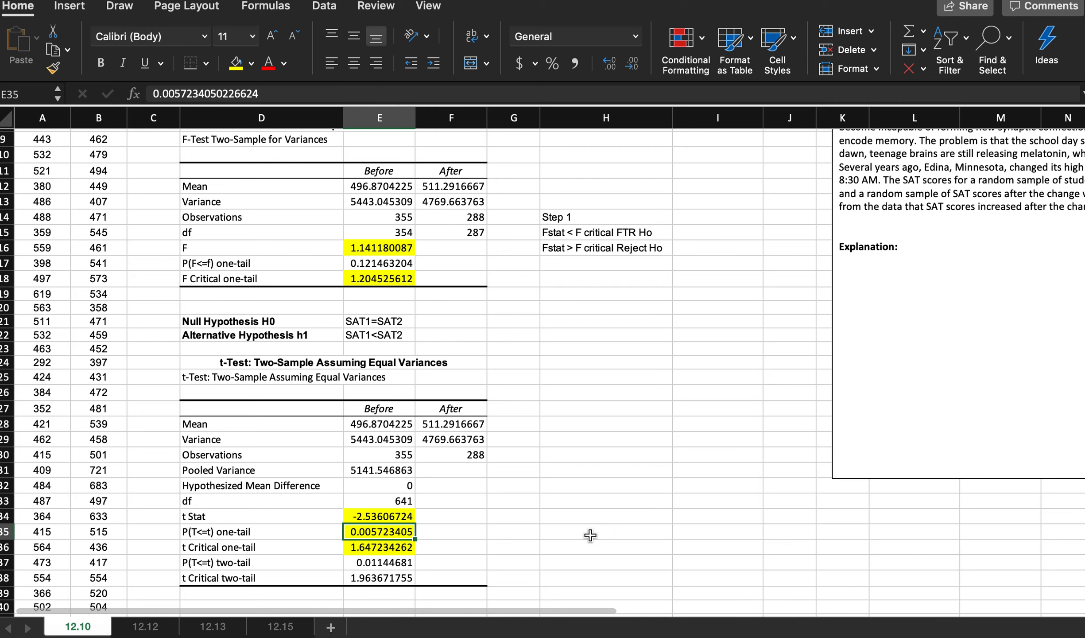
click(522, 533)
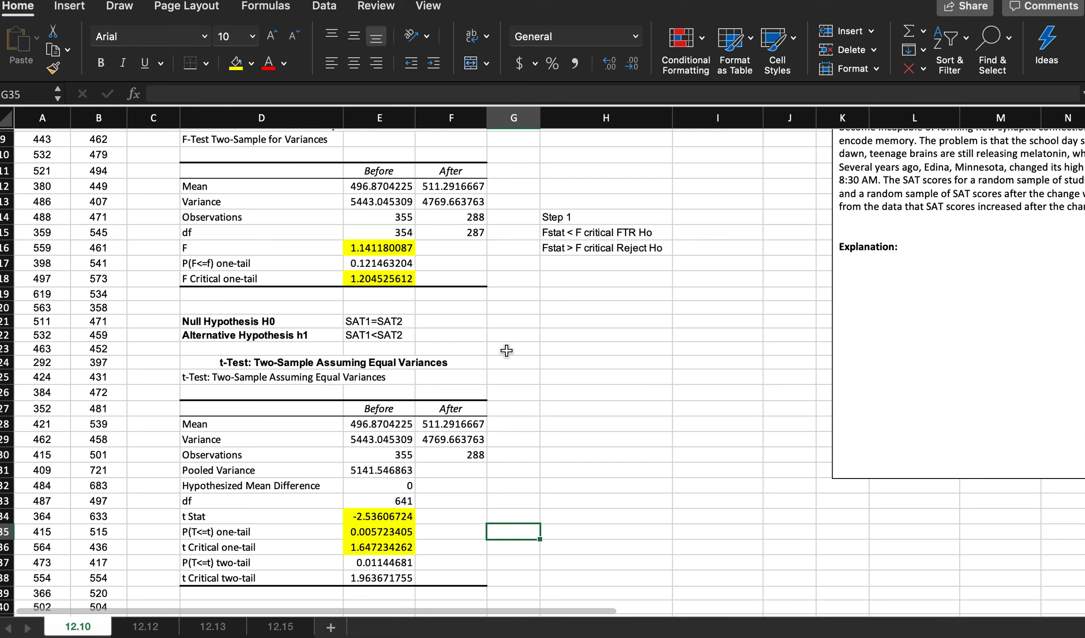
Enter the significance level "alpha= 0.05" in H24 beside the t-test heading
click(585, 366)
text(alah)
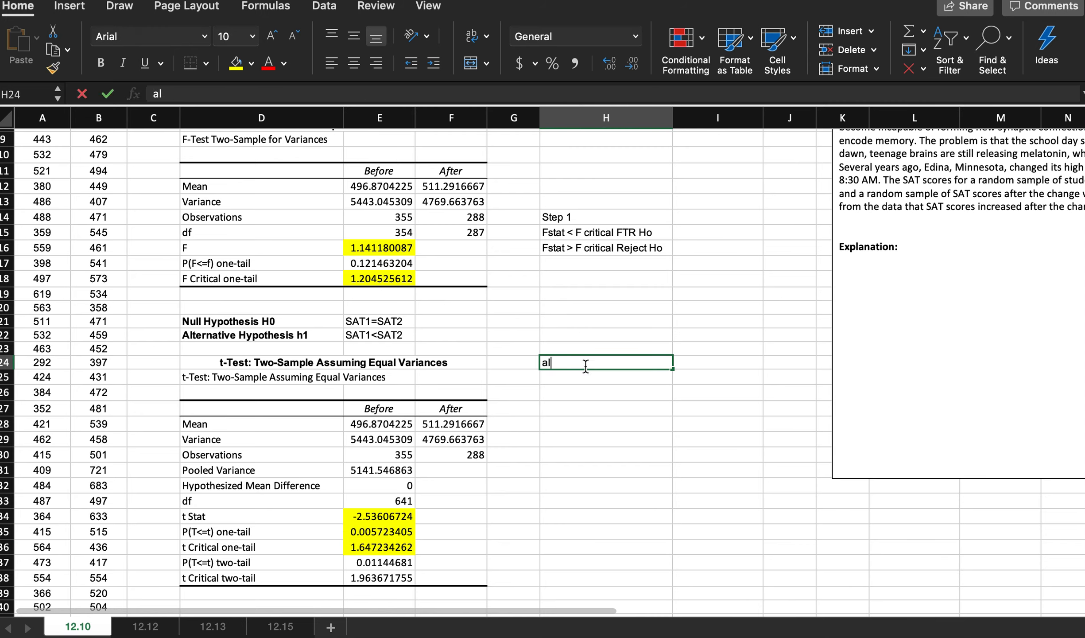
key(BackSpace)
key(BackSpace)
text(ph)
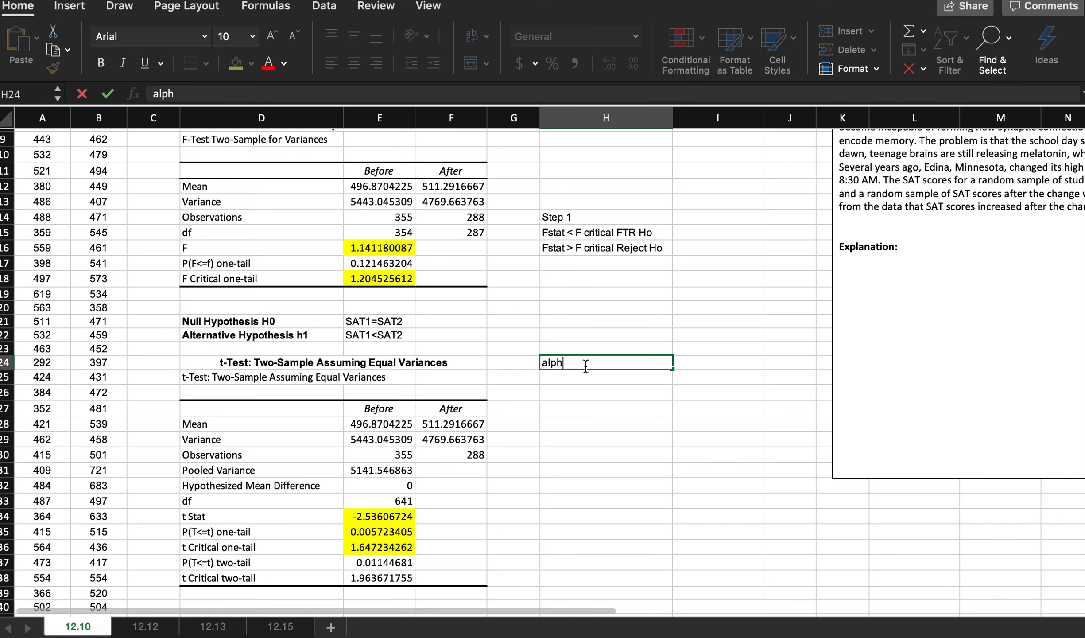
text(a= 0.05)
key(Return)
Enter the decision rule "p value > alpha" in H28 with its conclusion "FTR Ho" in I28
key(Return)
key(Return)
key(Return)
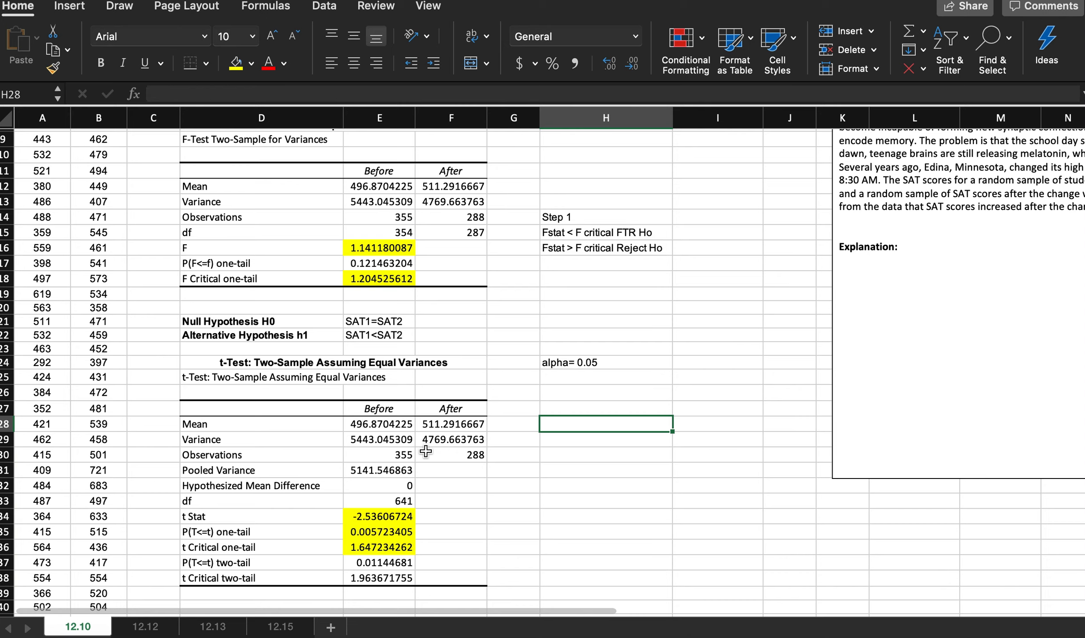
text(p value )
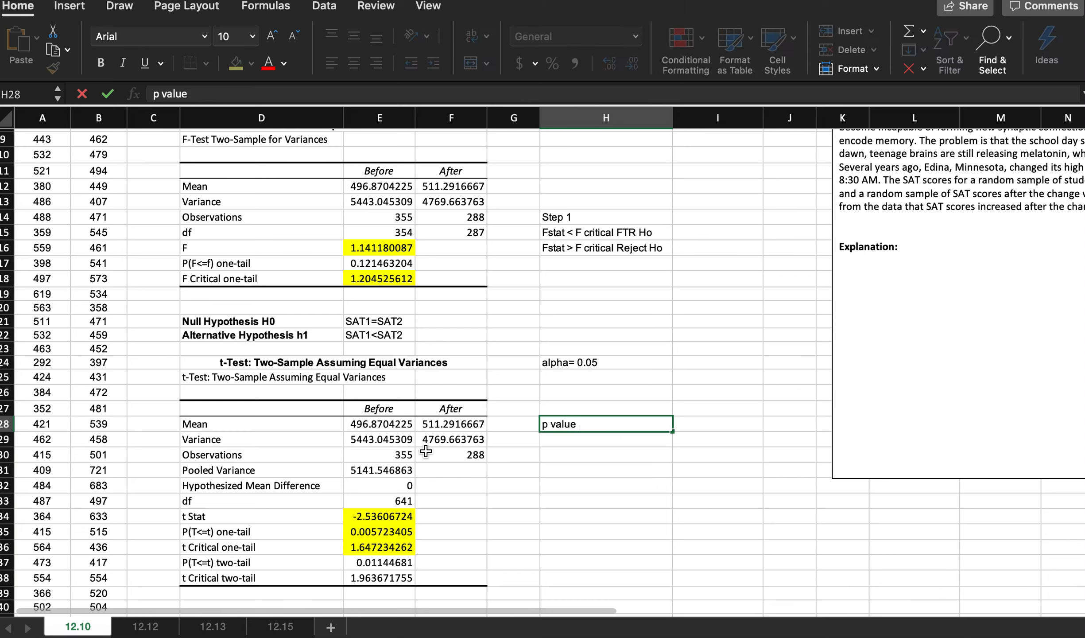
text(> alpha)
key(Tab)
text(FTR)
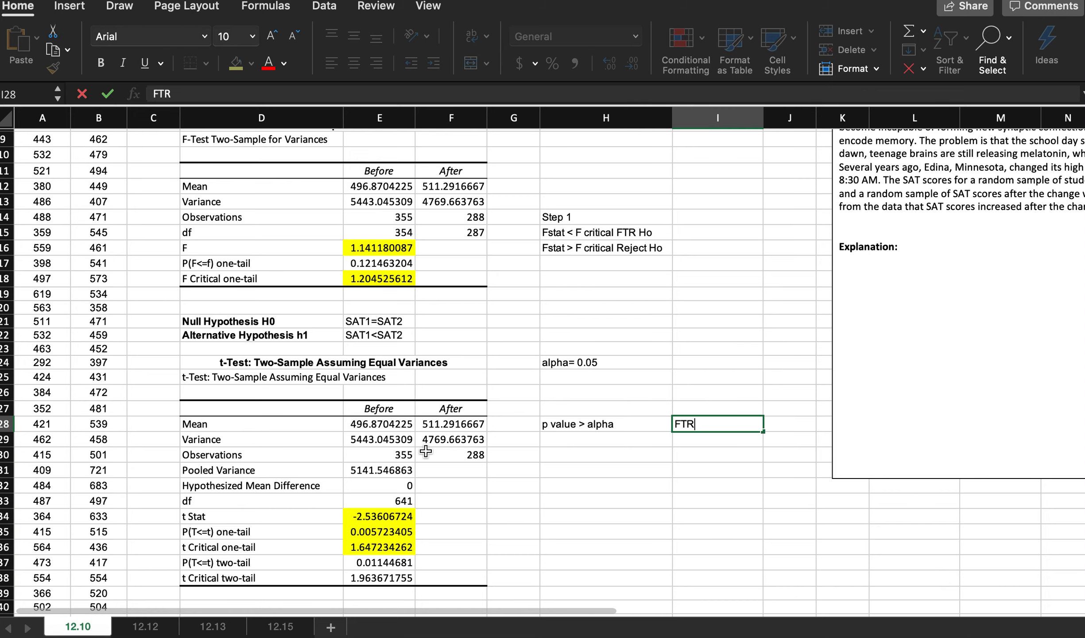
text( Ho)
key(Return)
Reuse the rule text from H28 in H29 and edit it to read "p value < alpha"
text(pc)
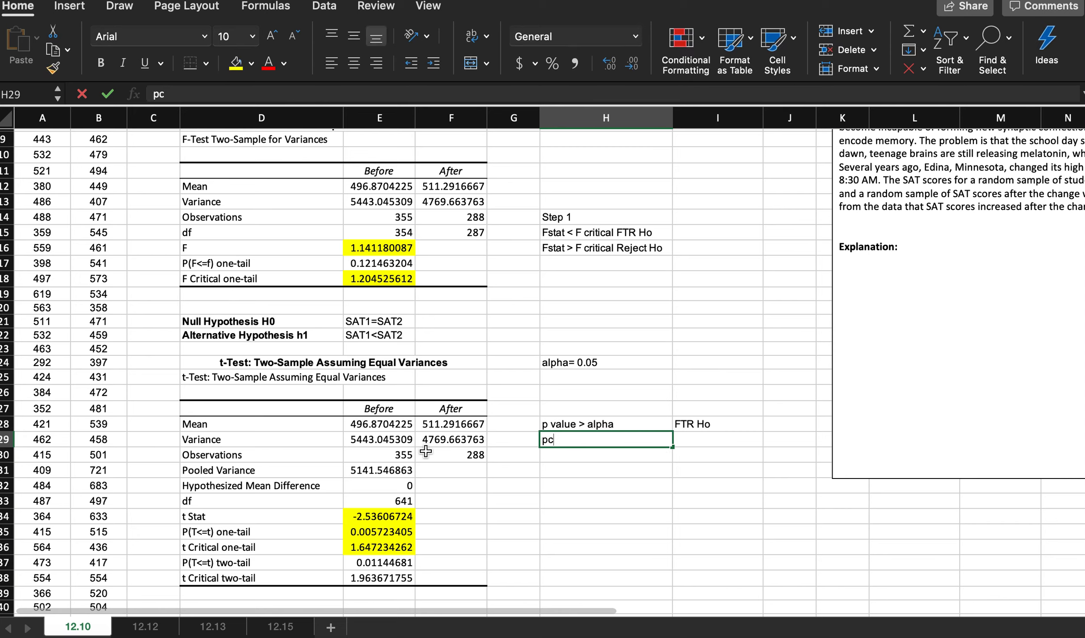
key(BackSpace)
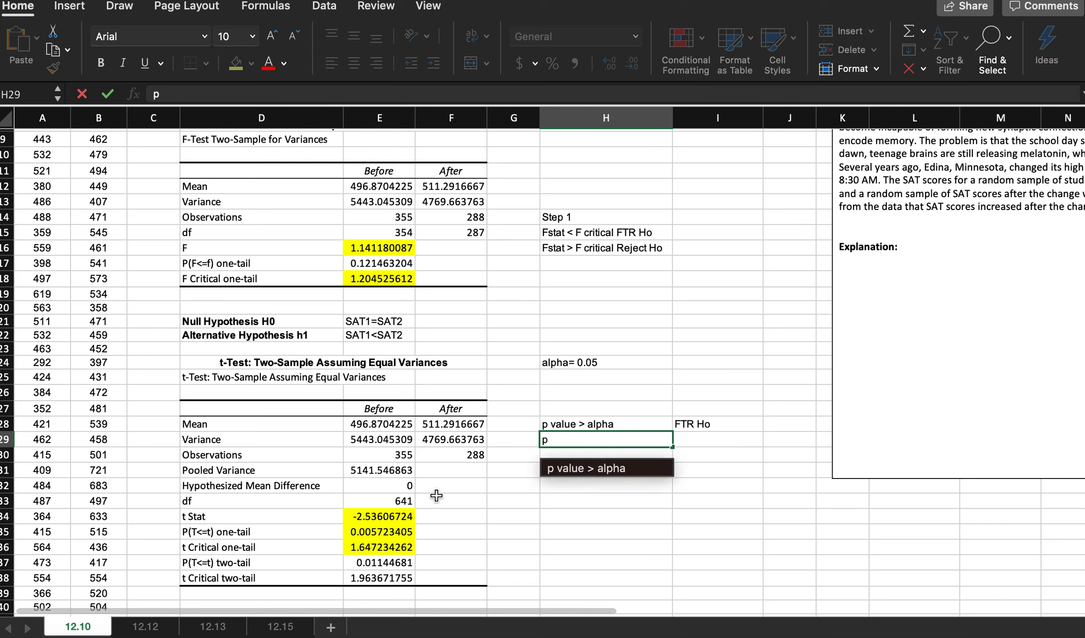
click(576, 470)
click(582, 439)
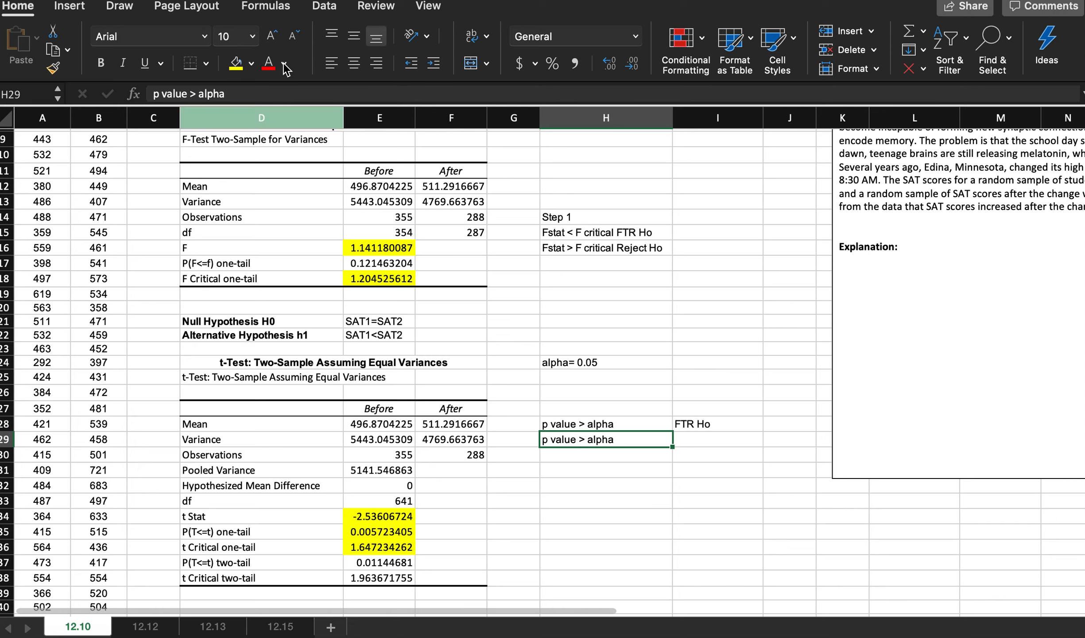
click(197, 94)
key(BackSpace)
text(<)
Enter the conclusion "Reject H0" in I29, then compare the one-tail p-value in E35 with the alpha in H24
click(698, 441)
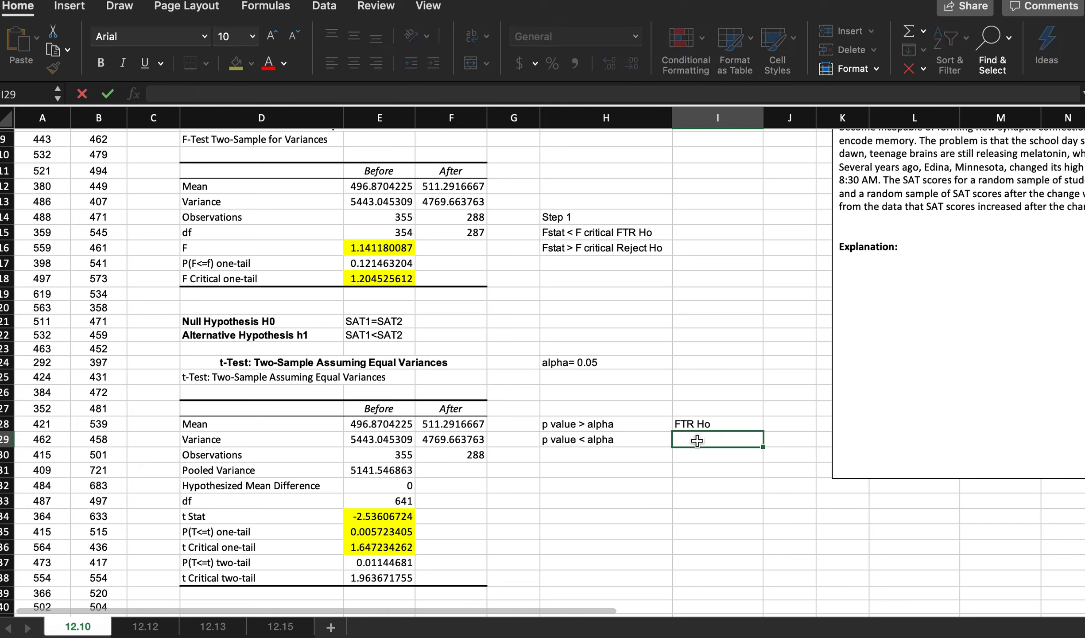
text(Reject H0)
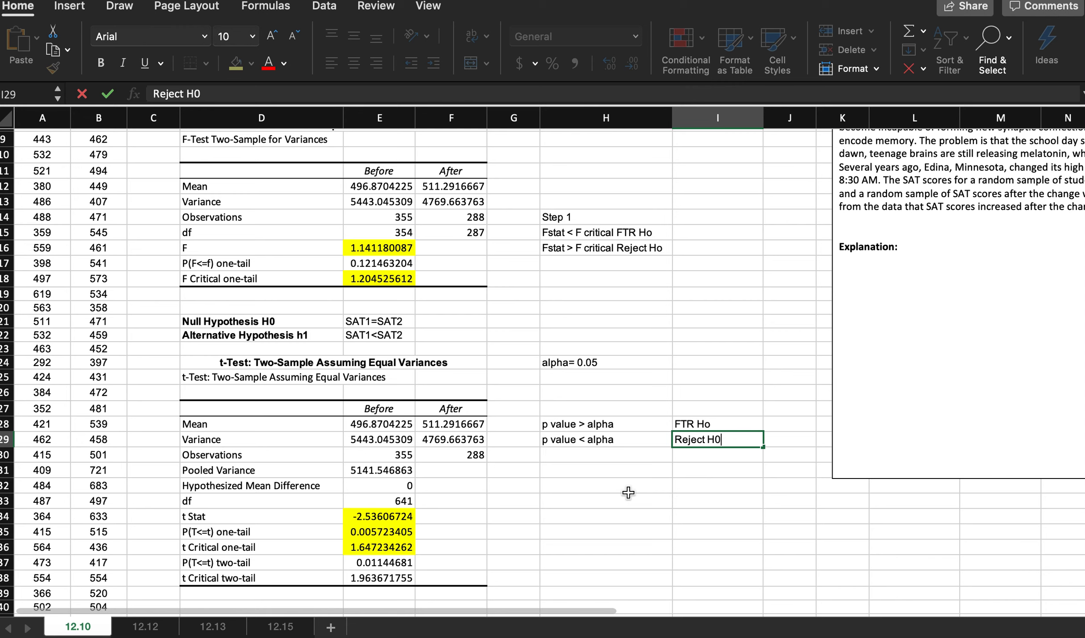
click(374, 533)
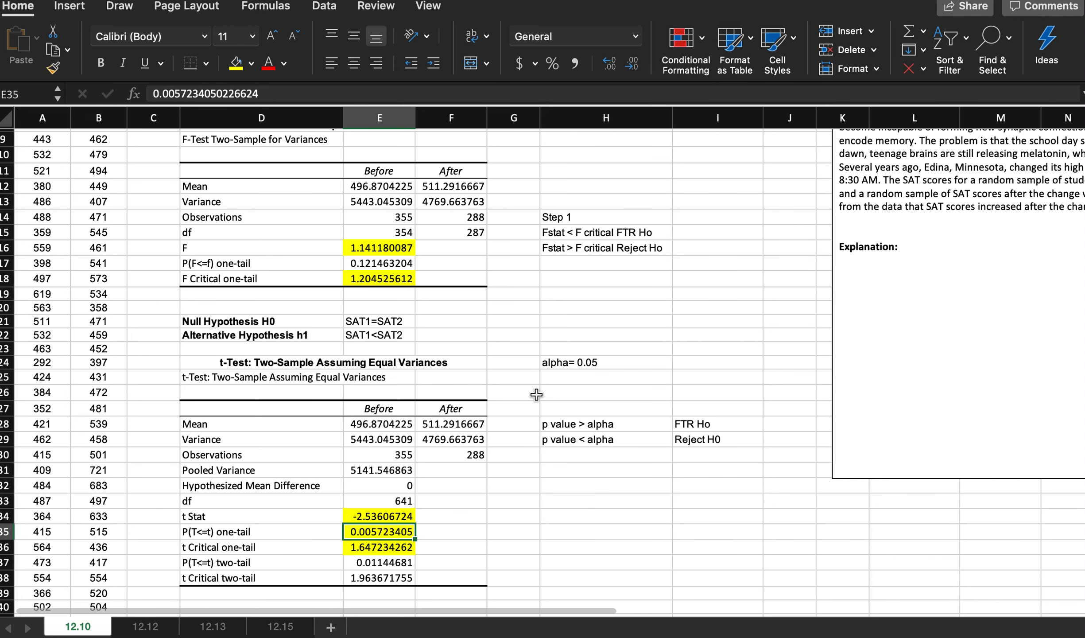
click(576, 363)
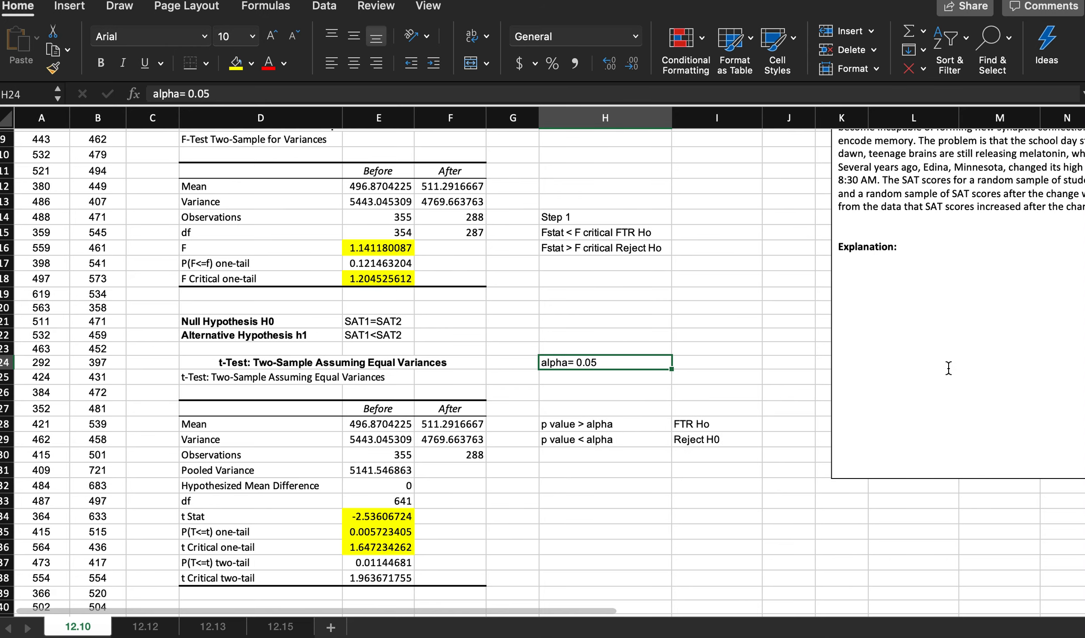
Review the SAT question beside the t-test results on sheet 12.10, and view the Facebook GPA exercise on sheet 12.12
scroll(952, 368, right, 3)
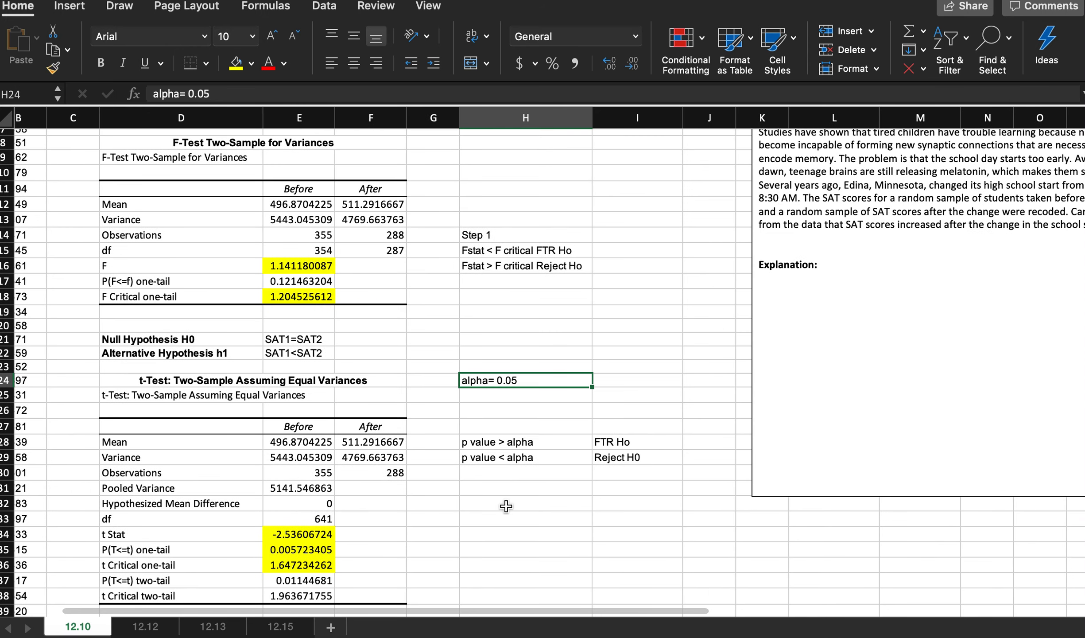
scroll(506, 506, right, 4)
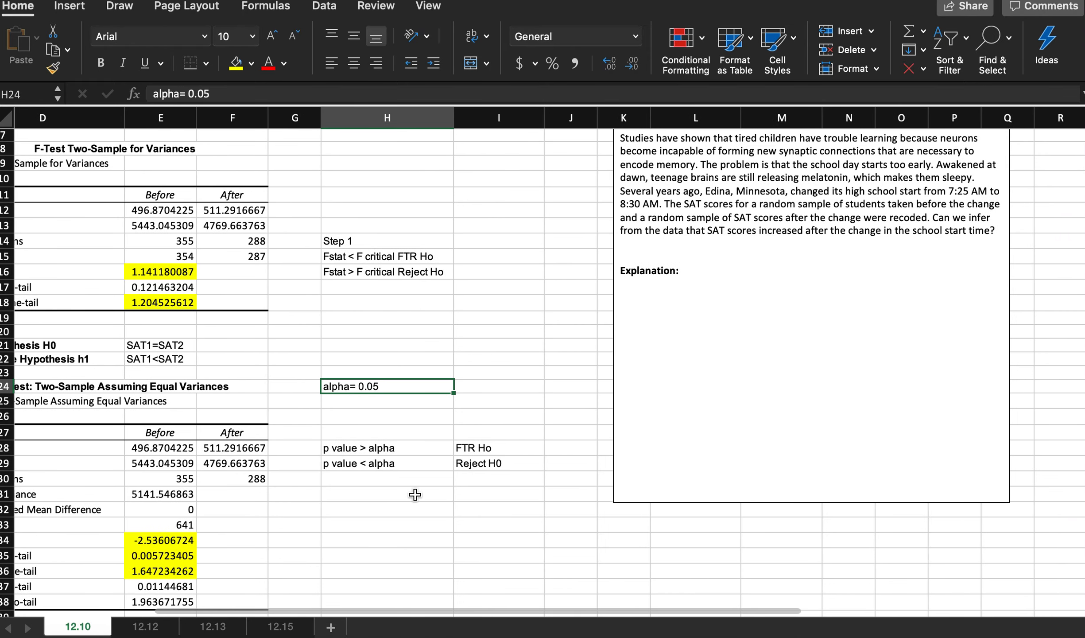
scroll(415, 495, left, 5)
scroll(415, 495, down, 2)
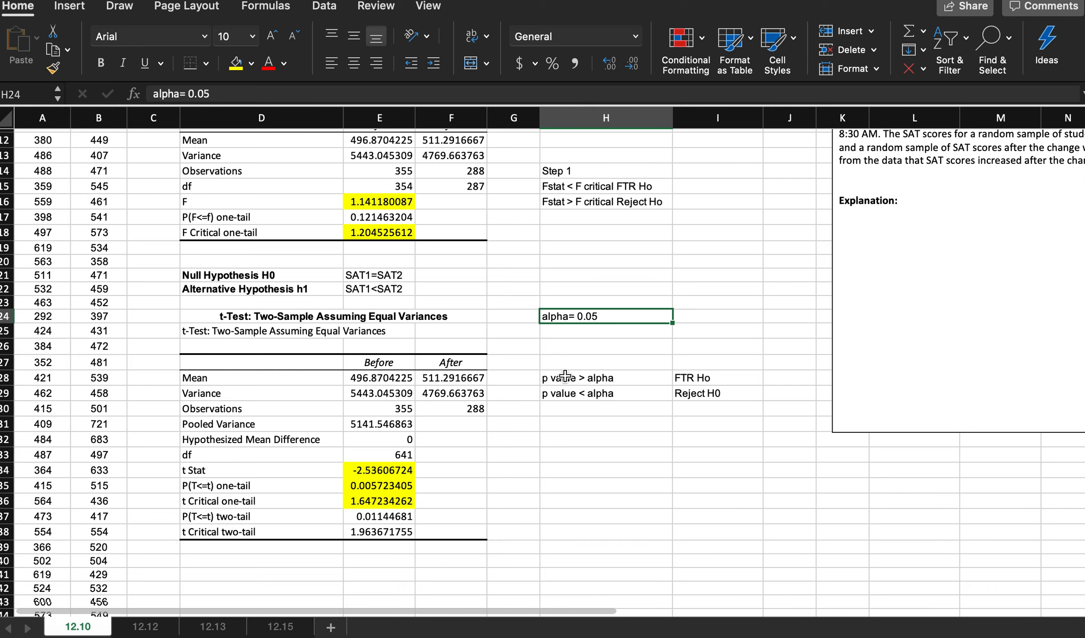
click(147, 626)
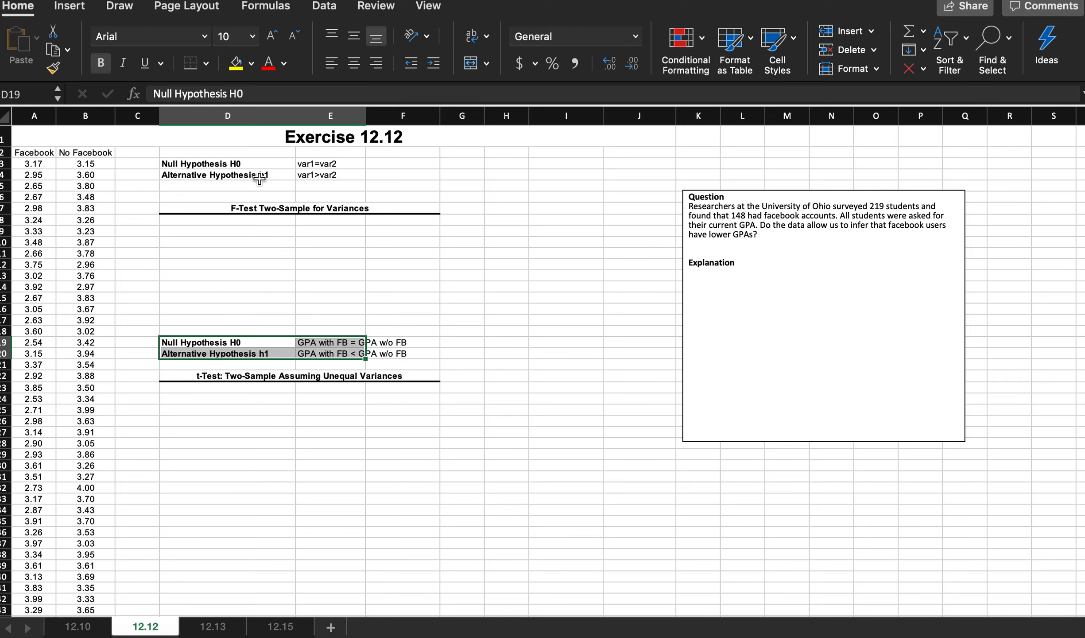
Copy the decision-rule notes in H12:I29 of sheet 12.10 to sheet 12.12, starting at I8
click(81, 629)
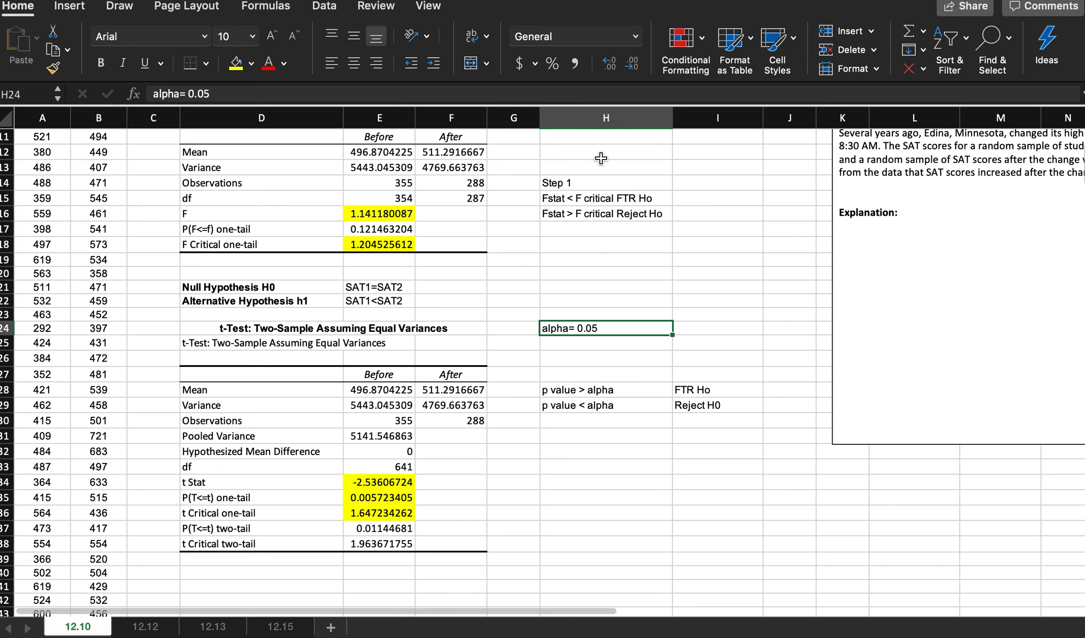
drag(601, 151, 690, 401)
key(super+c)
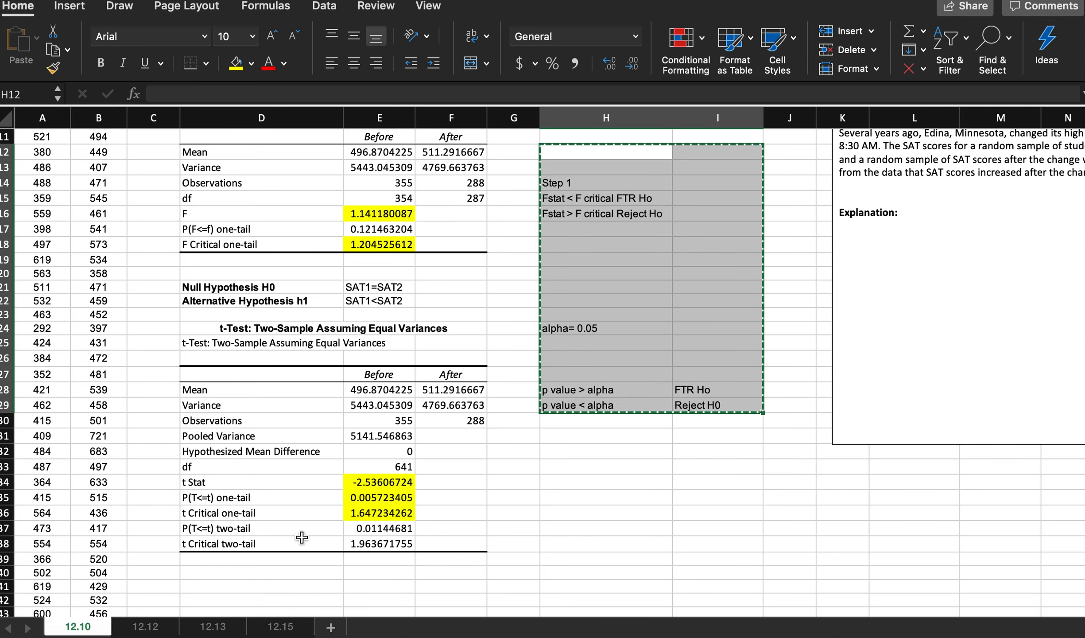
click(145, 627)
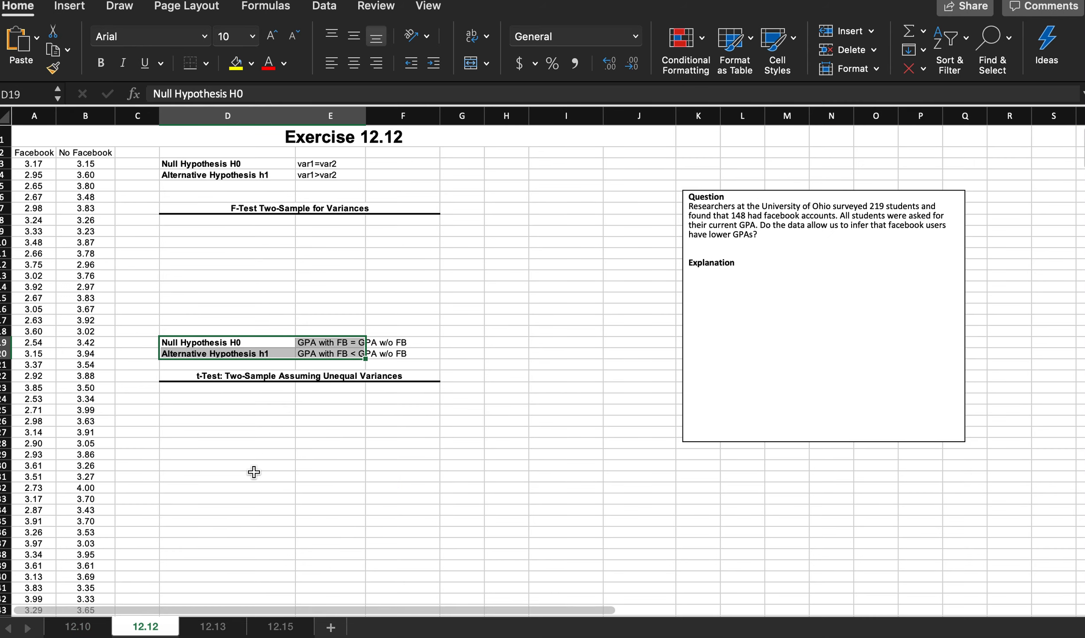
click(546, 219)
key(super+v)
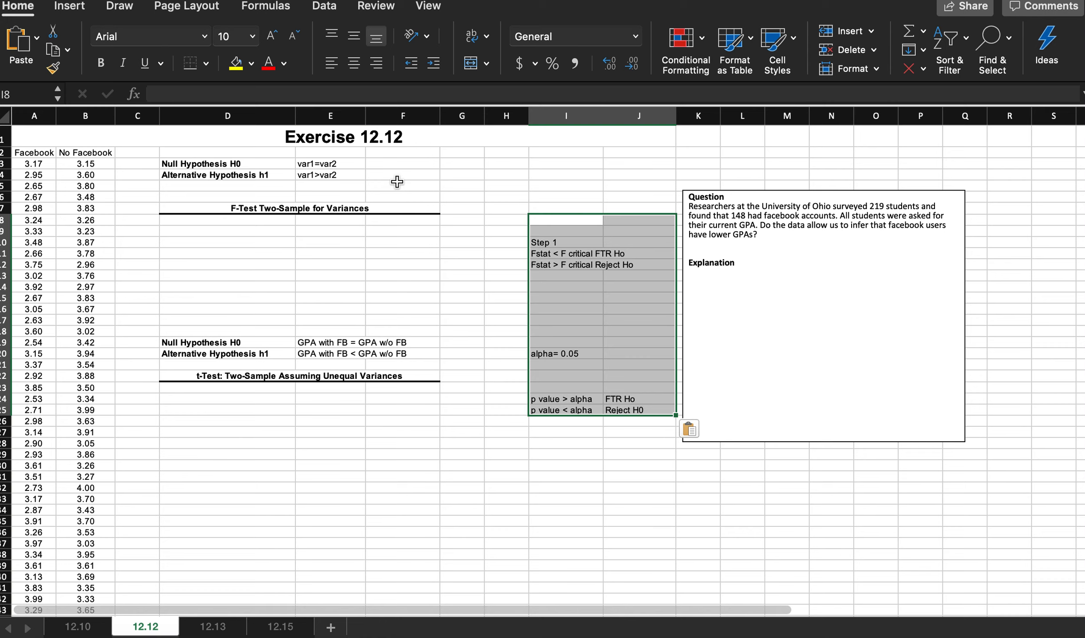
Run an F-Test Two-Sample for Variances on A2:A357 and B2:B290 with labels, alpha 0.05 and output at D8
click(195, 224)
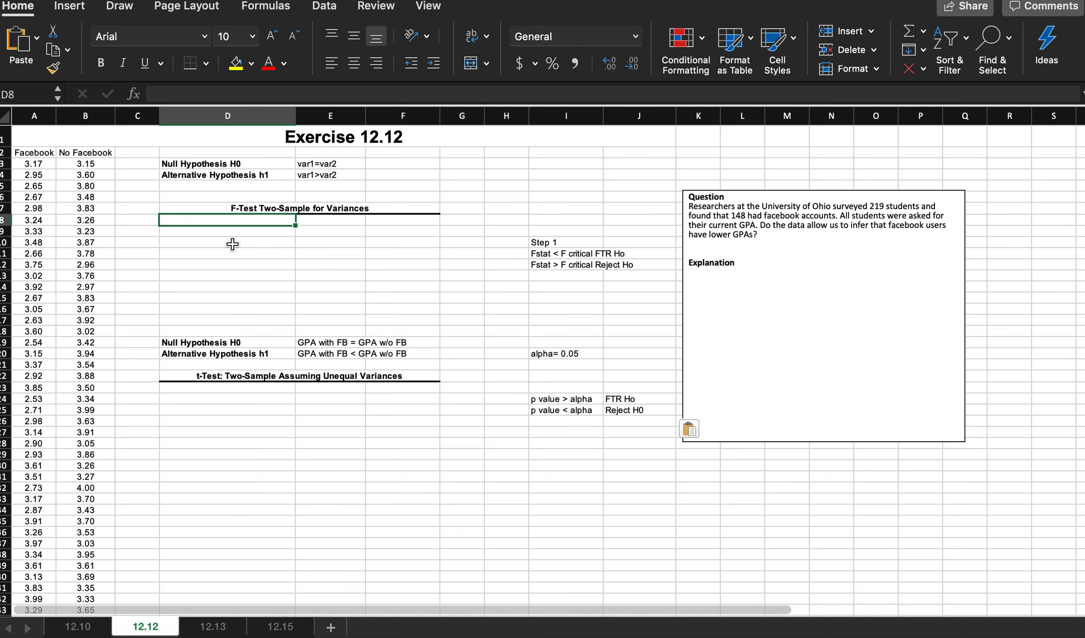
click(320, 15)
click(1017, 65)
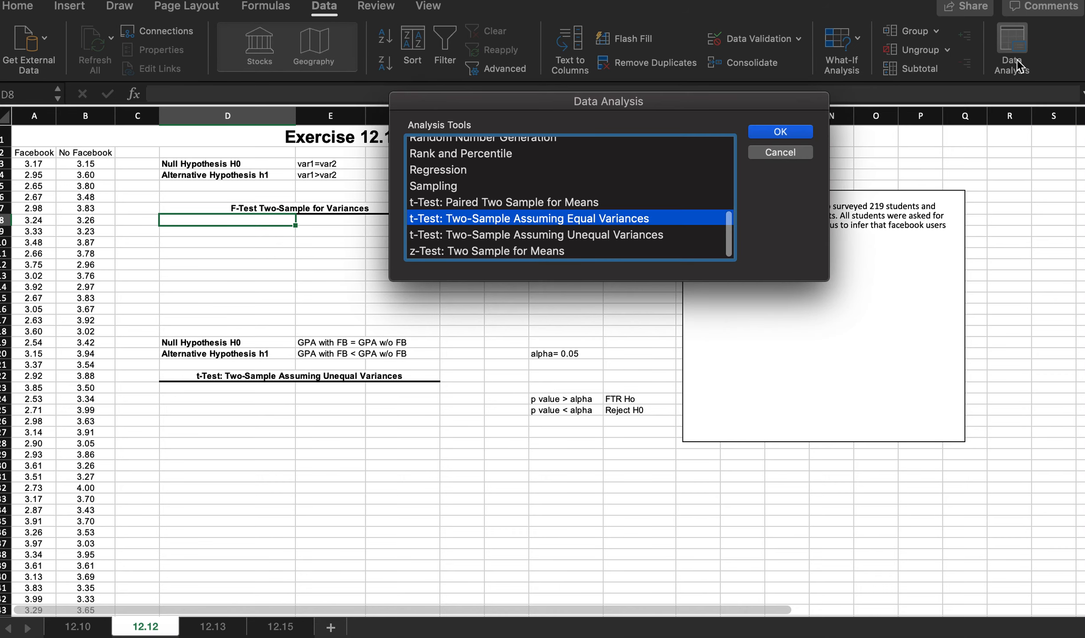
scroll(551, 201, up, 10)
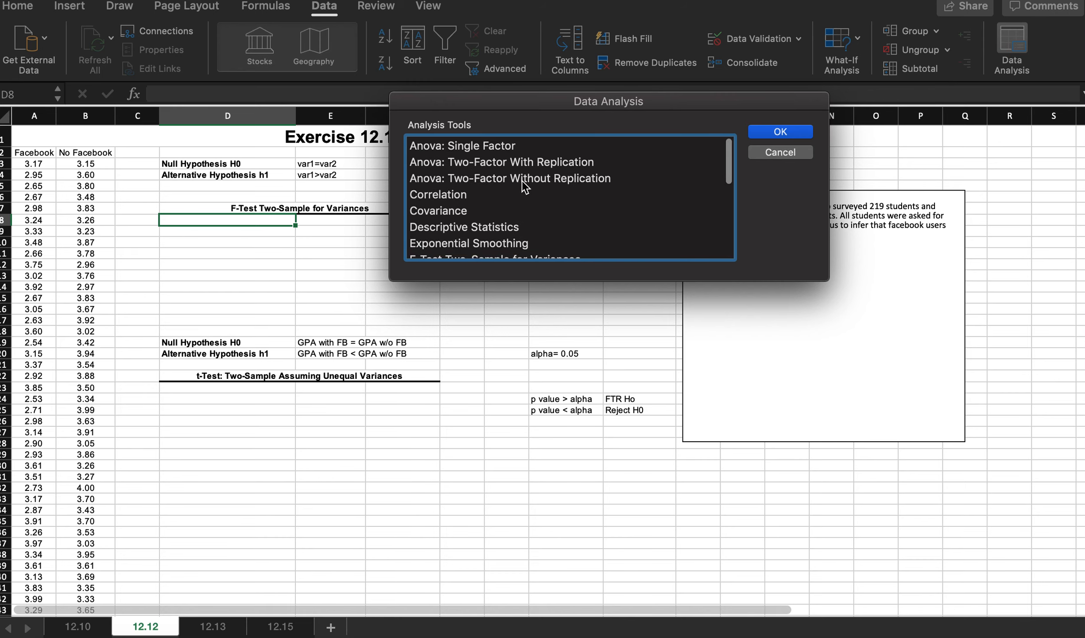
scroll(487, 213, down, 3)
click(482, 214)
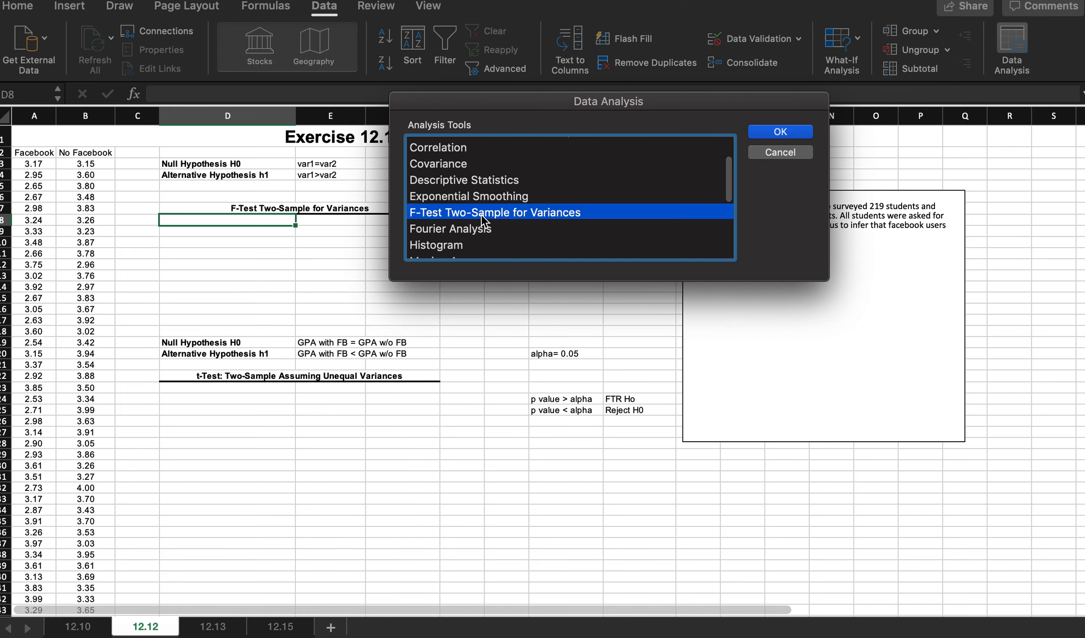
click(781, 133)
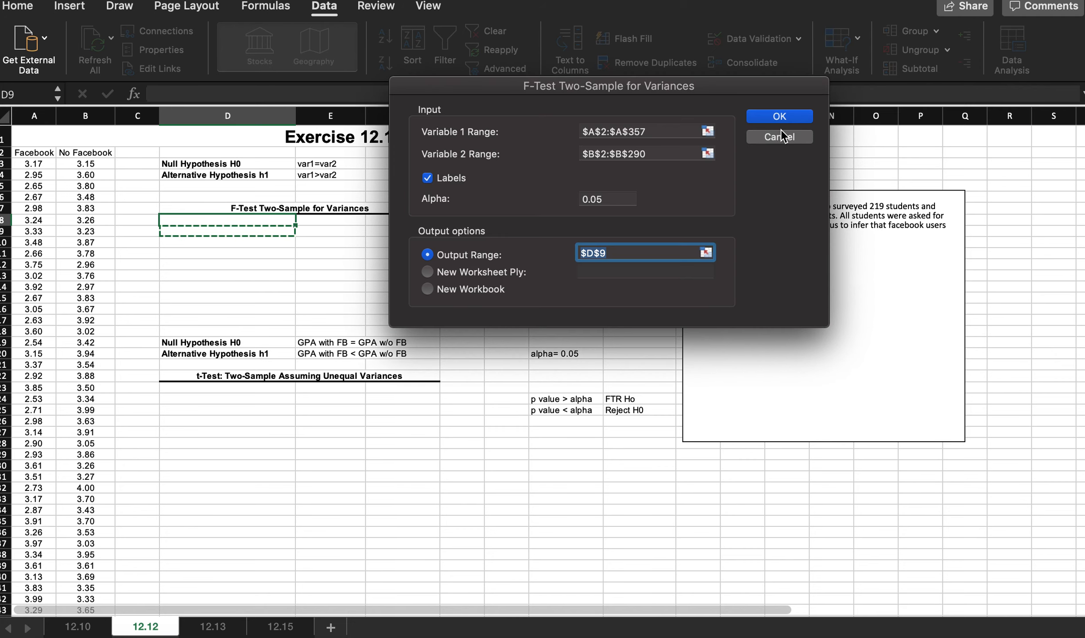
click(625, 132)
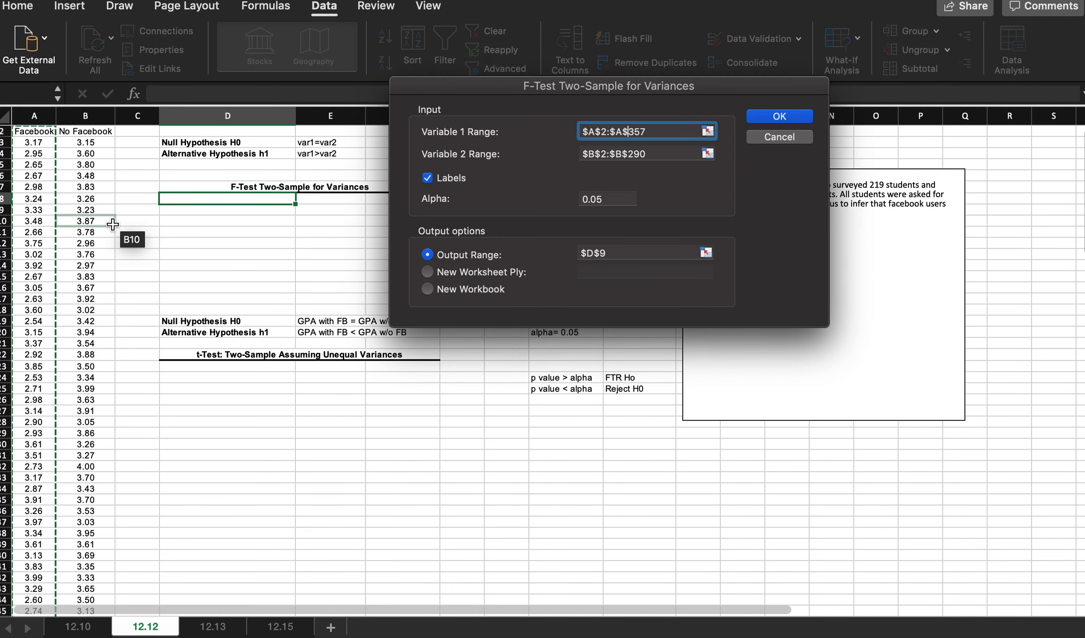
click(670, 152)
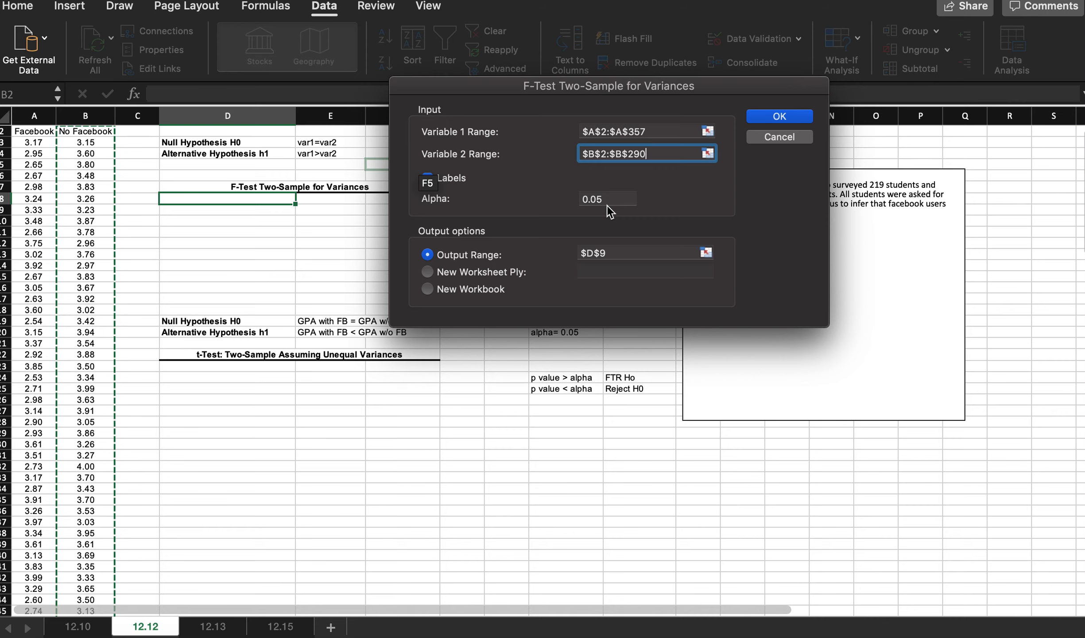
click(664, 255)
click(242, 196)
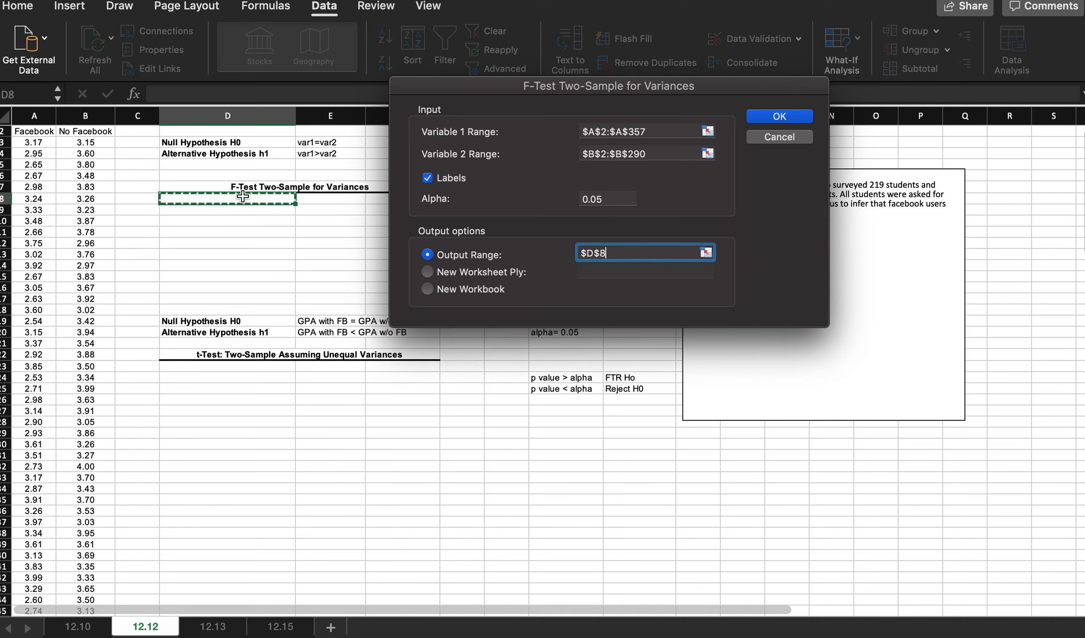
click(783, 121)
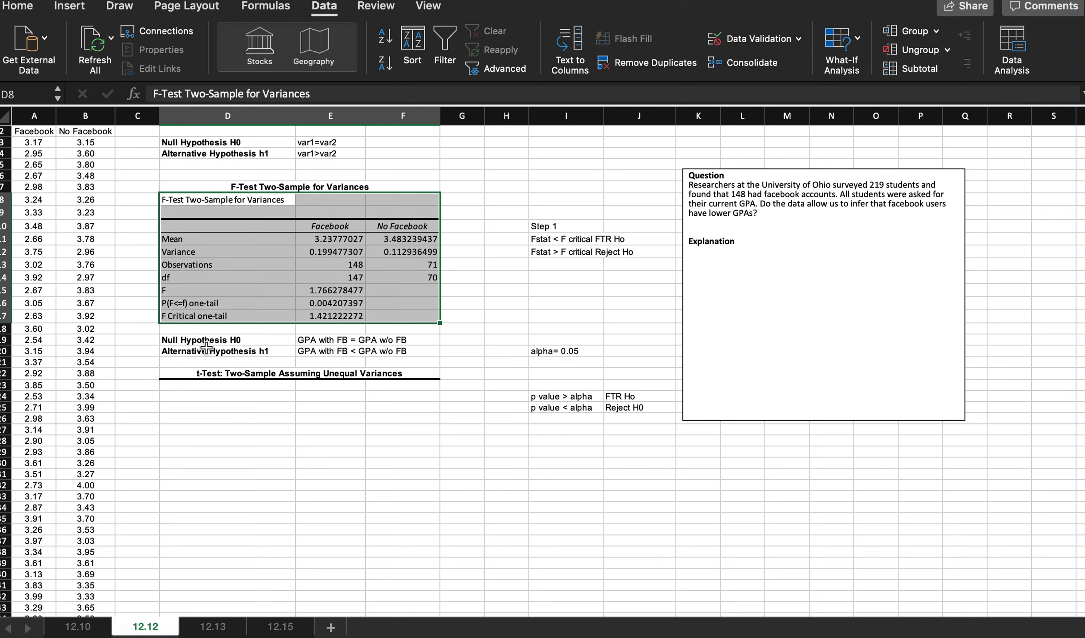
Fill the F statistic in E15 and the F critical value in E17 yellow, and check them against the decision rule in I12
click(333, 290)
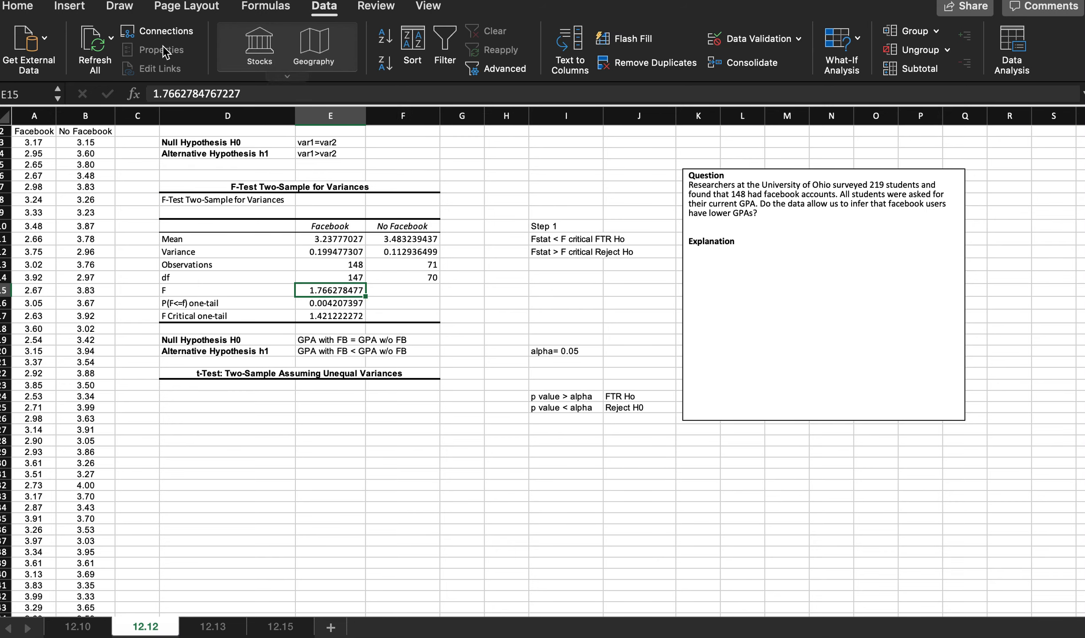
click(19, 7)
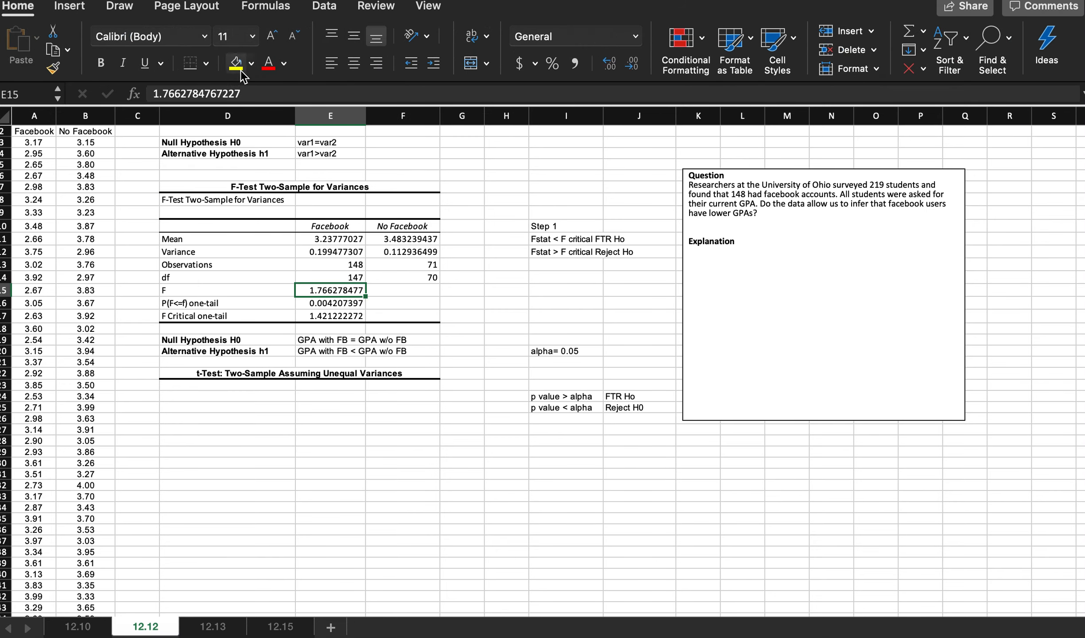
click(241, 70)
click(331, 317)
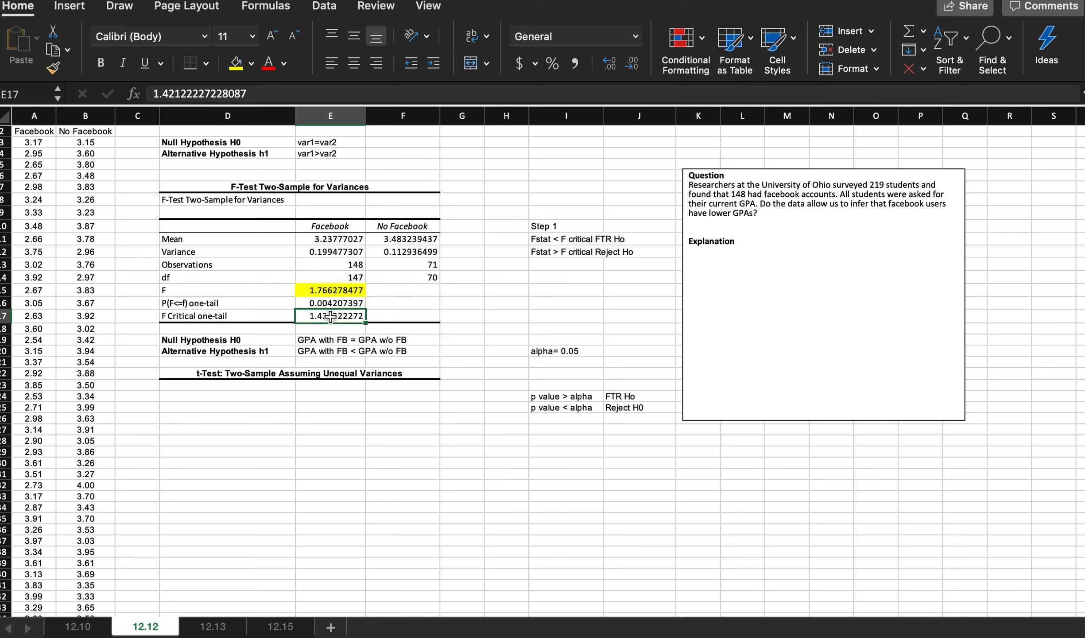
click(236, 70)
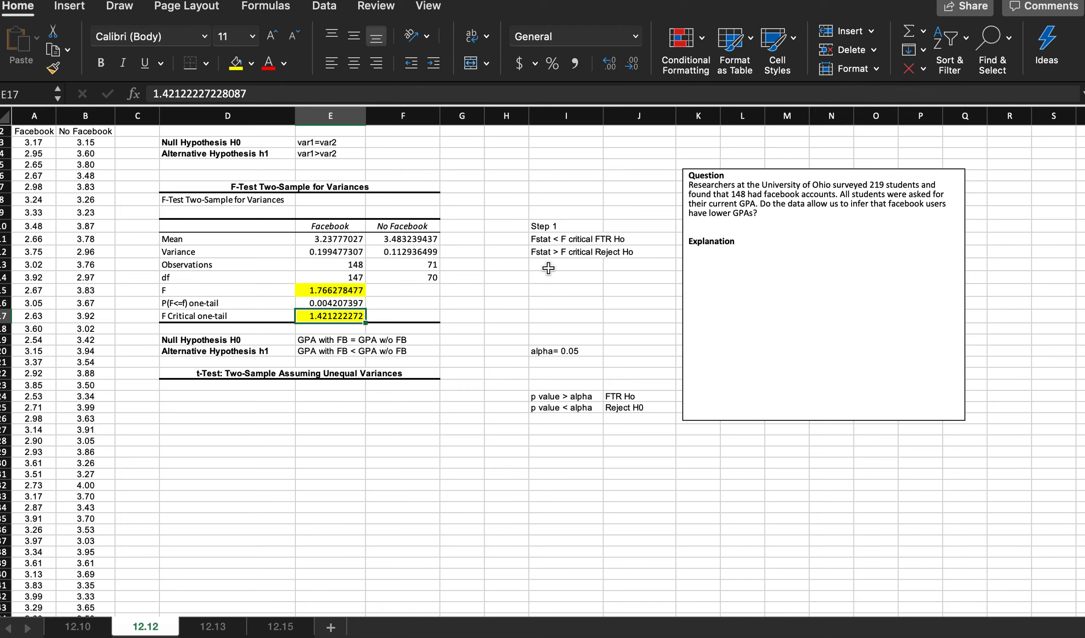
click(554, 251)
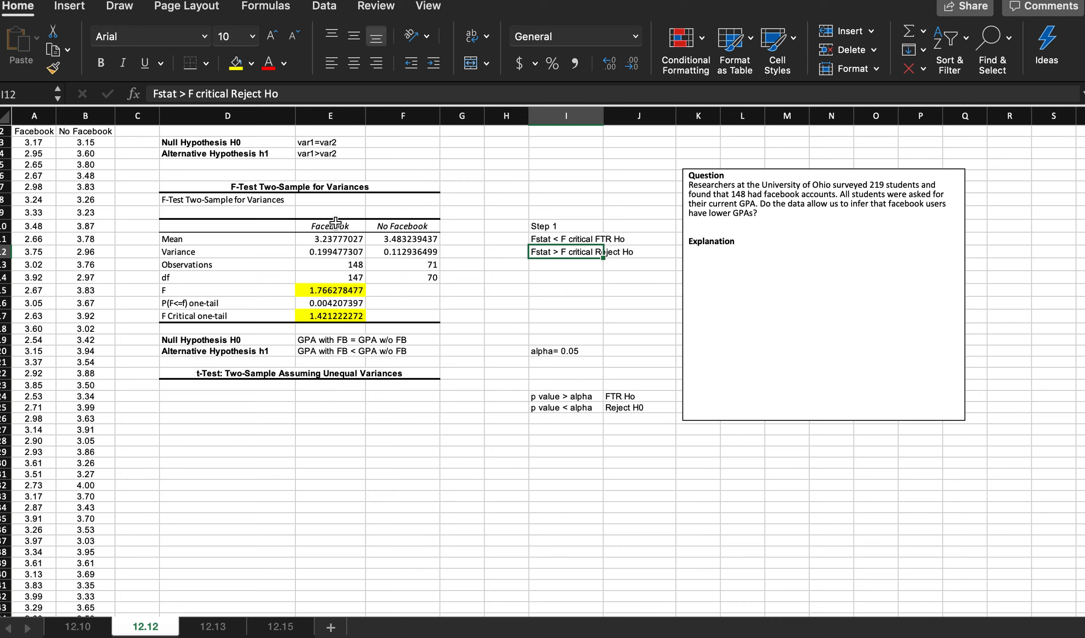
click(319, 142)
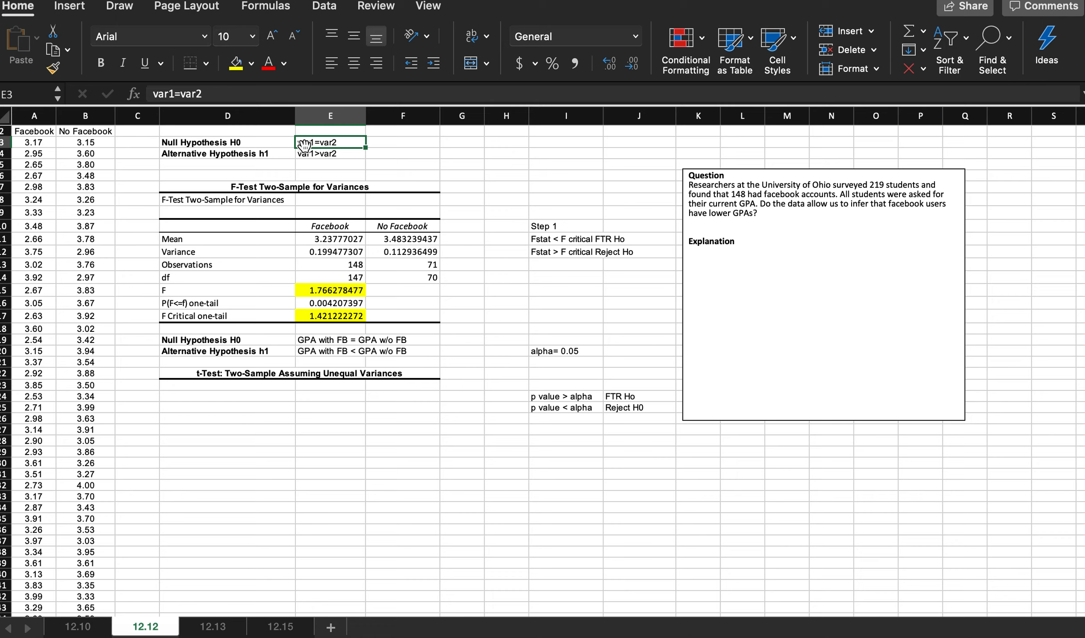
click(224, 372)
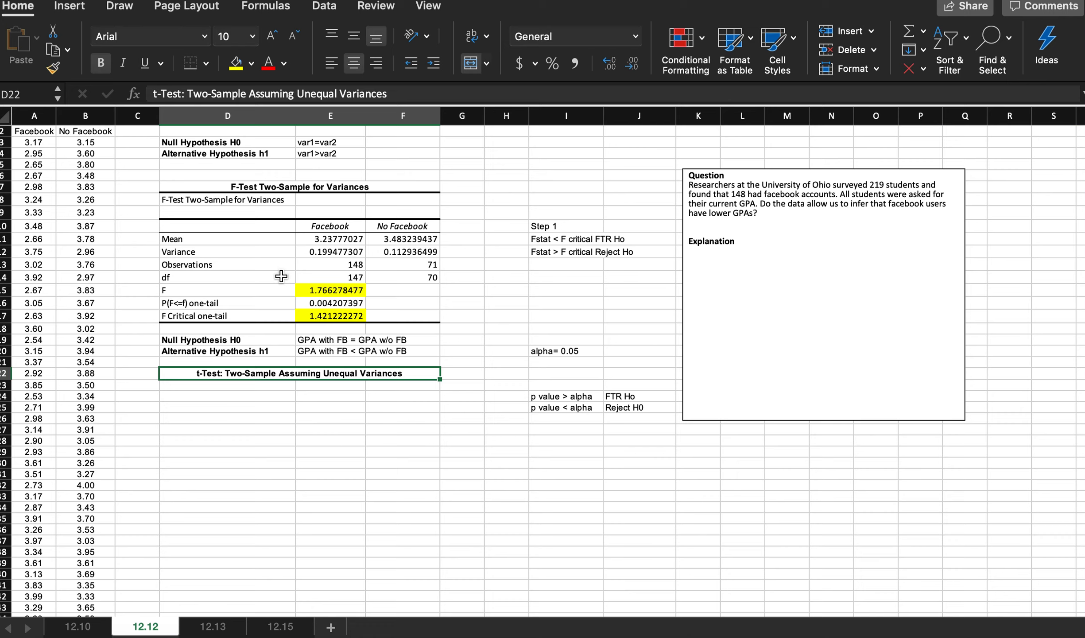
Set up a t-Test: Two-Sample Assuming Unequal Variances with A2:A150 as the Variable 1 range and B2:B73 as the Variable 2 range
click(225, 385)
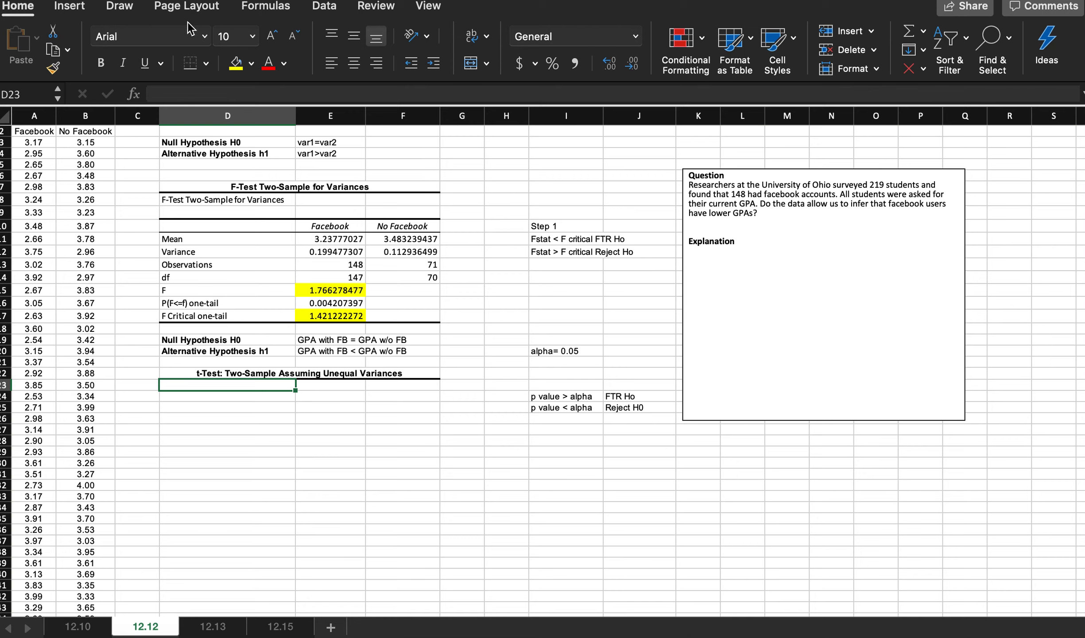
click(323, 6)
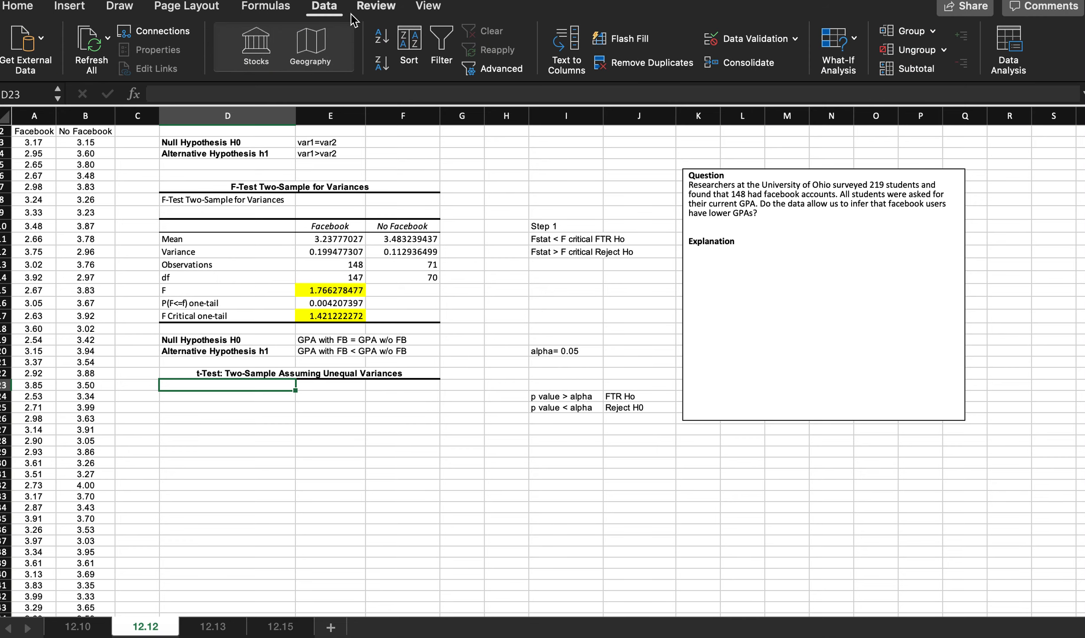
click(1012, 46)
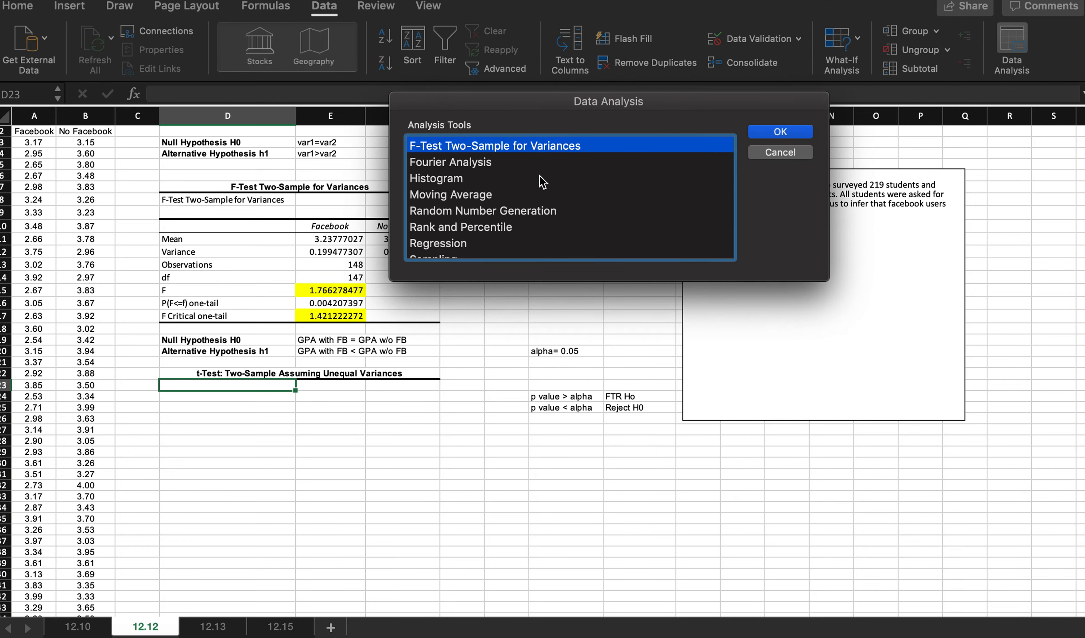
scroll(445, 222, down, 5)
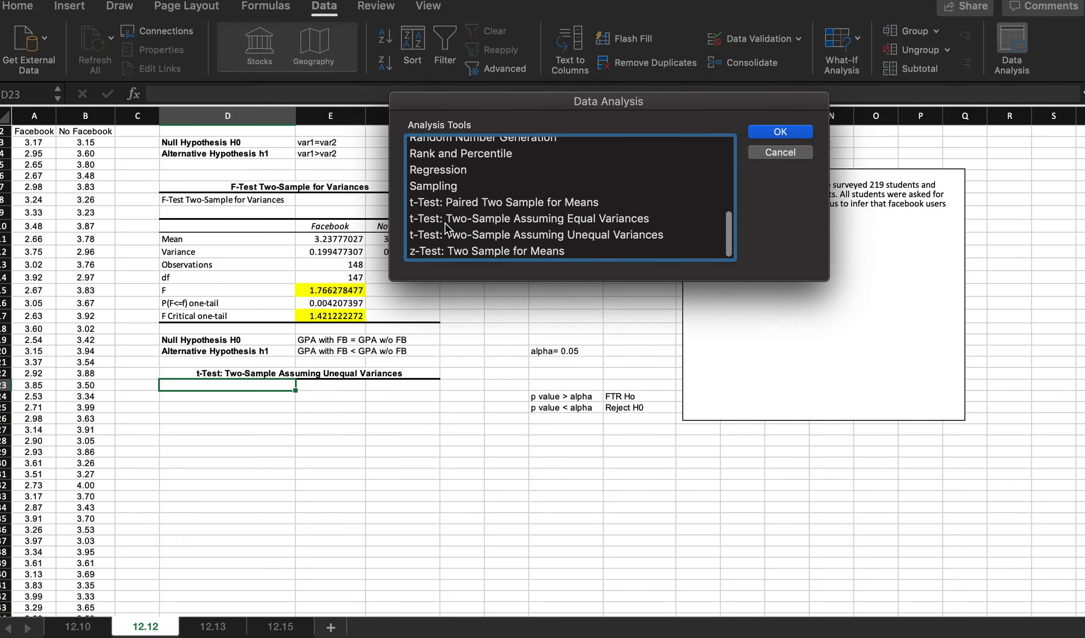
click(463, 235)
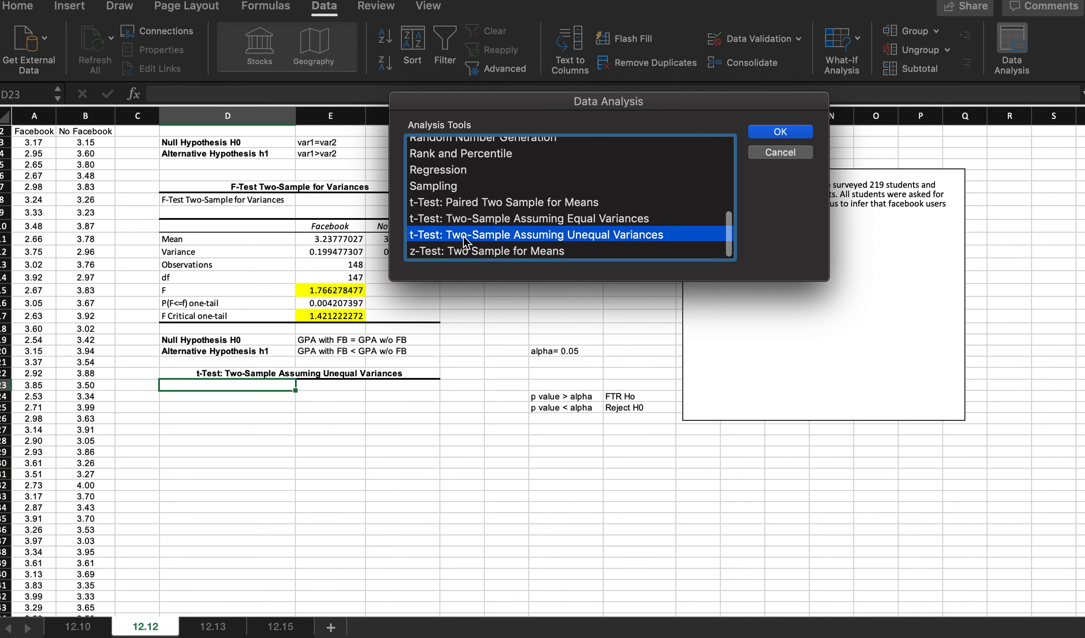
click(782, 133)
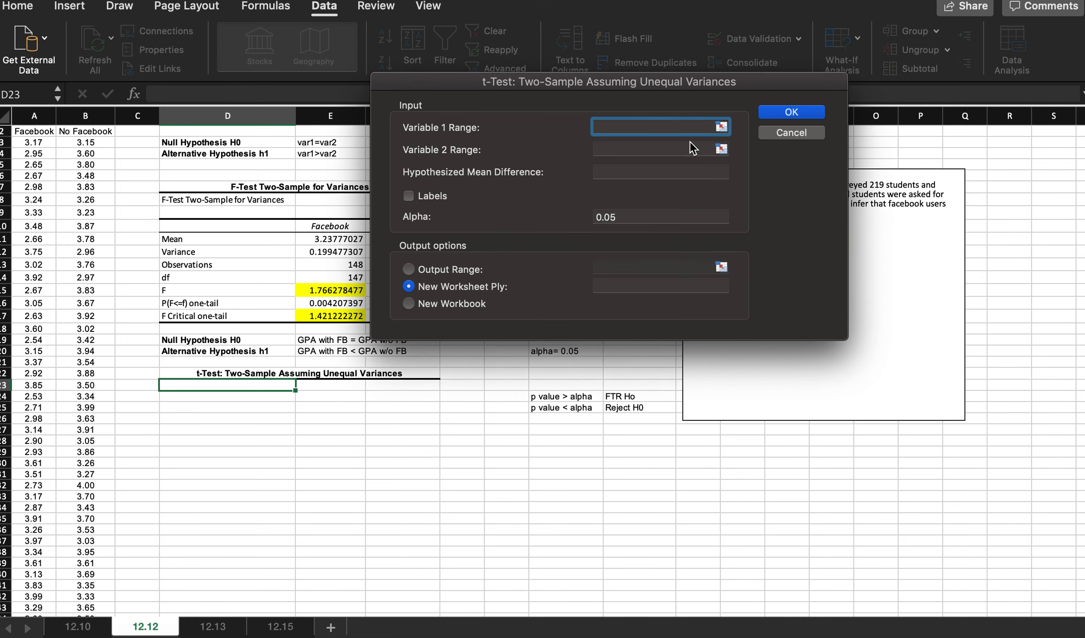
click(37, 133)
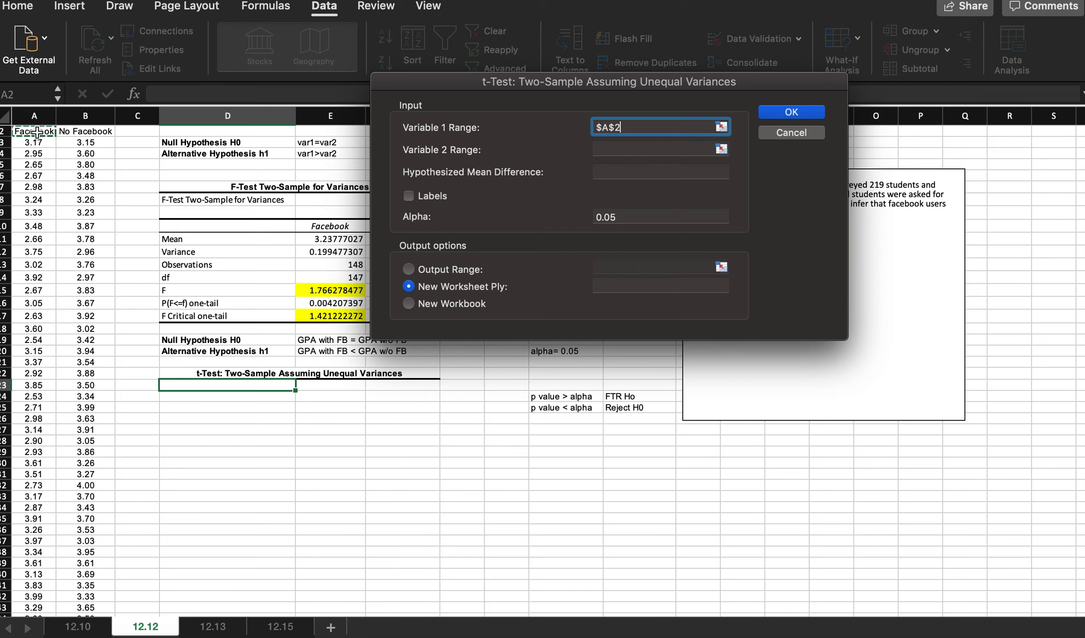
key(super+shift+Down)
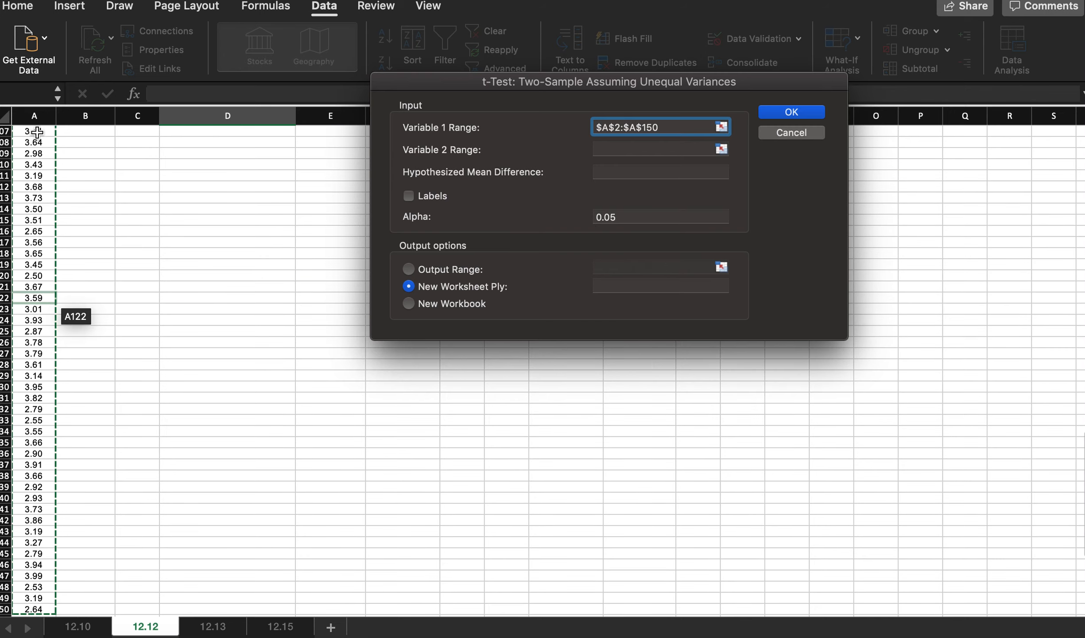
click(625, 150)
scroll(74, 298, up, 20)
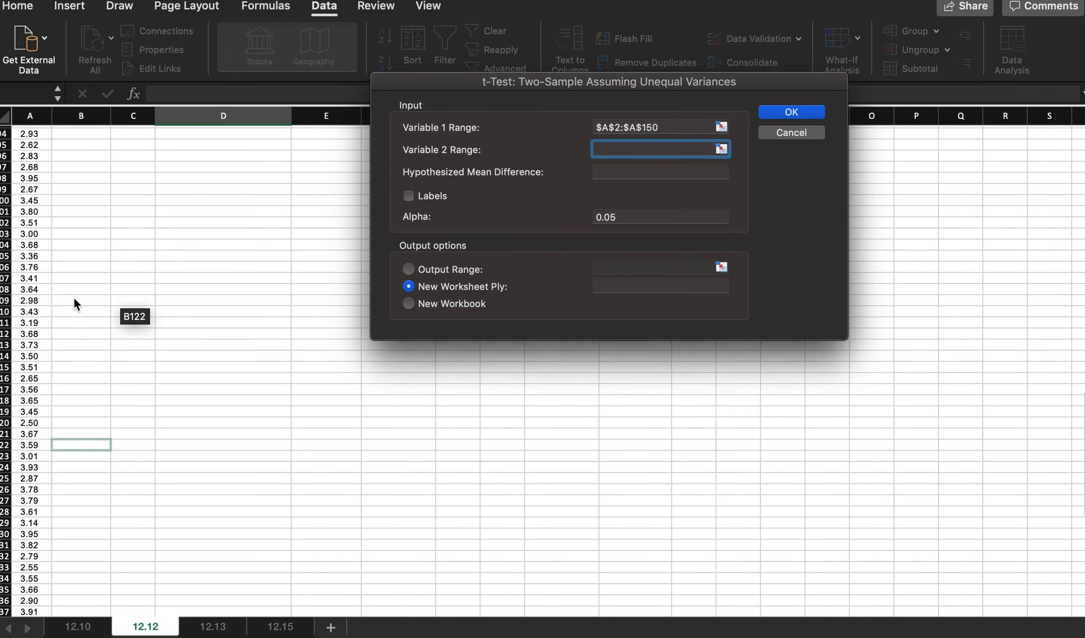
click(88, 153)
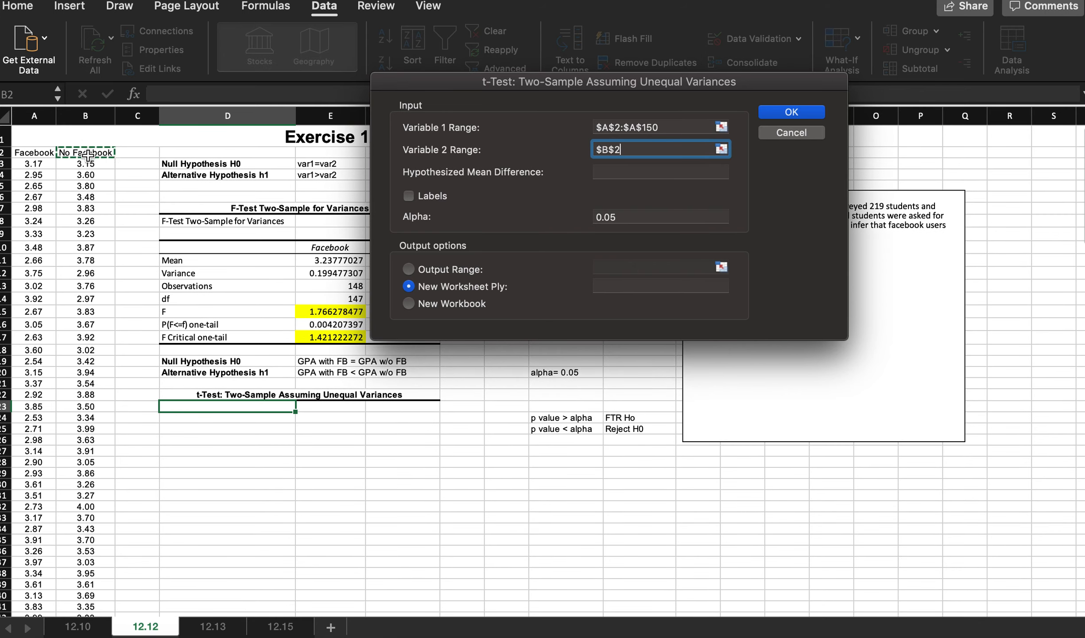
key(super+shift+Down)
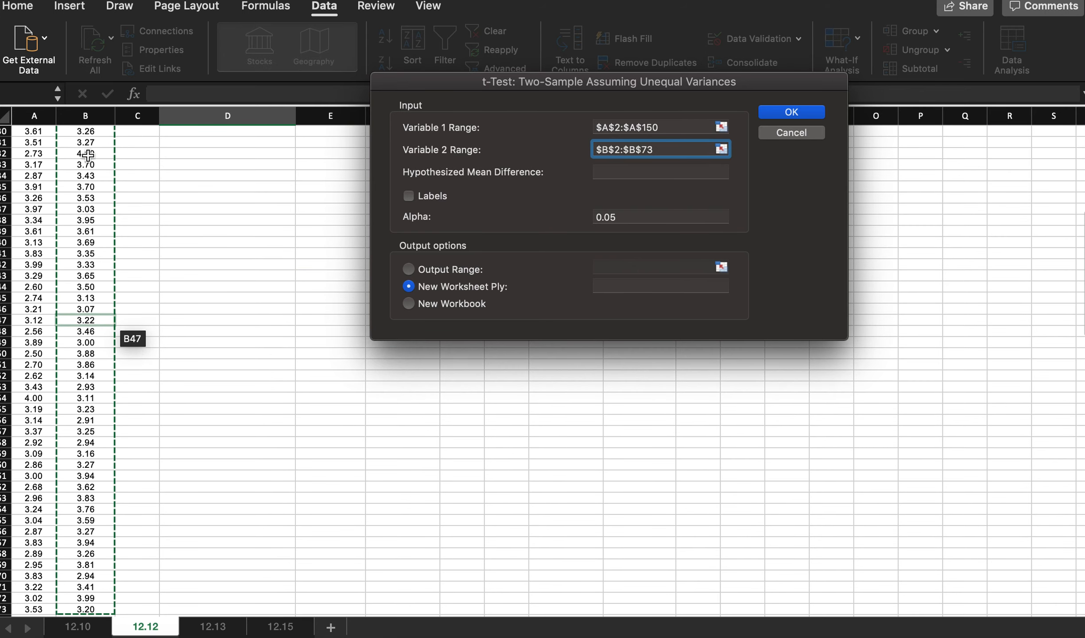
Set the hypothesized mean difference to 0, include labels, and run the unequal-variances t-Test with output at D23
click(610, 172)
text(0)
click(409, 196)
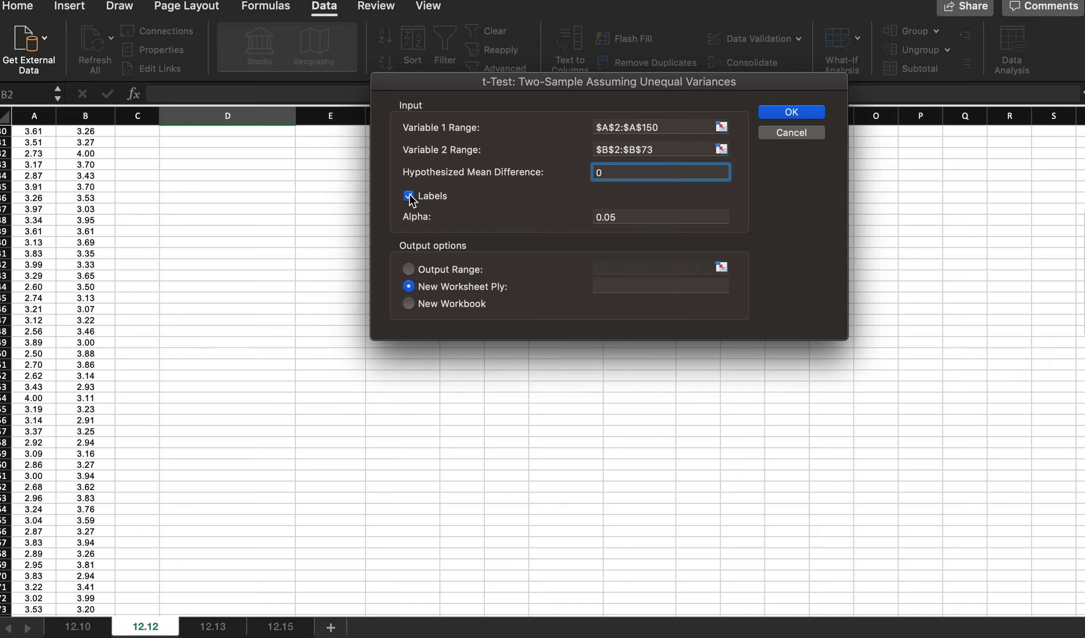
click(408, 270)
click(629, 266)
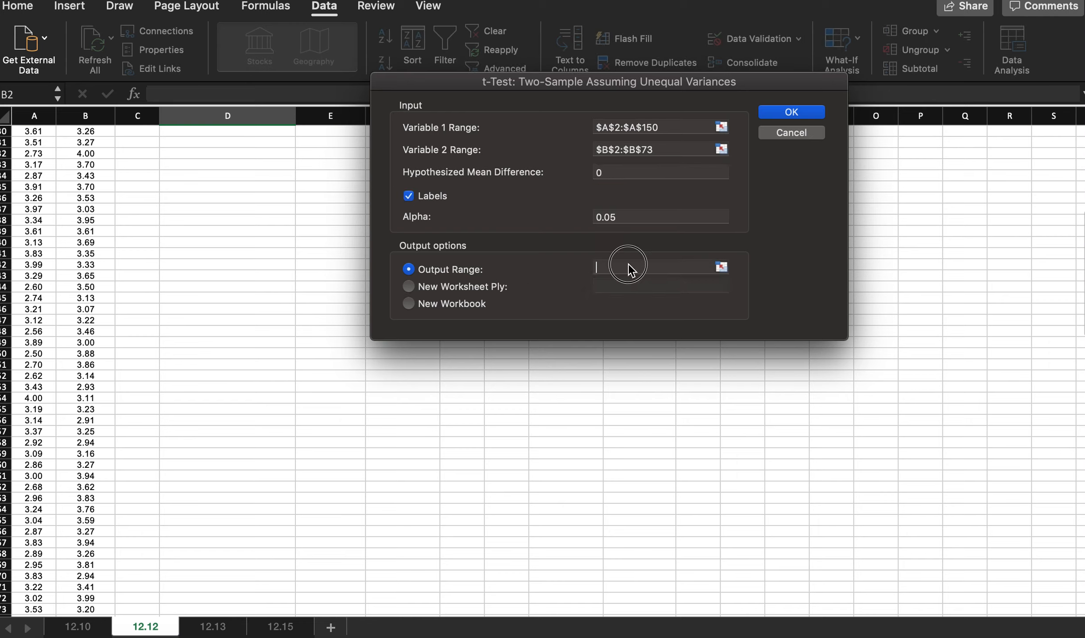
scroll(278, 242, up, 4)
scroll(277, 234, up, 6)
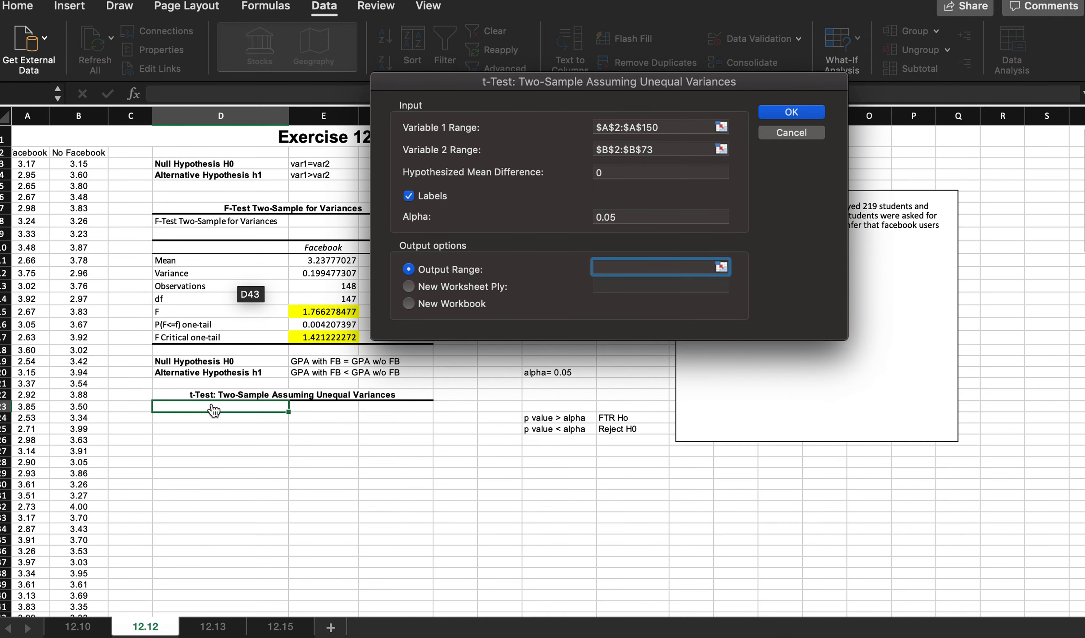
click(219, 410)
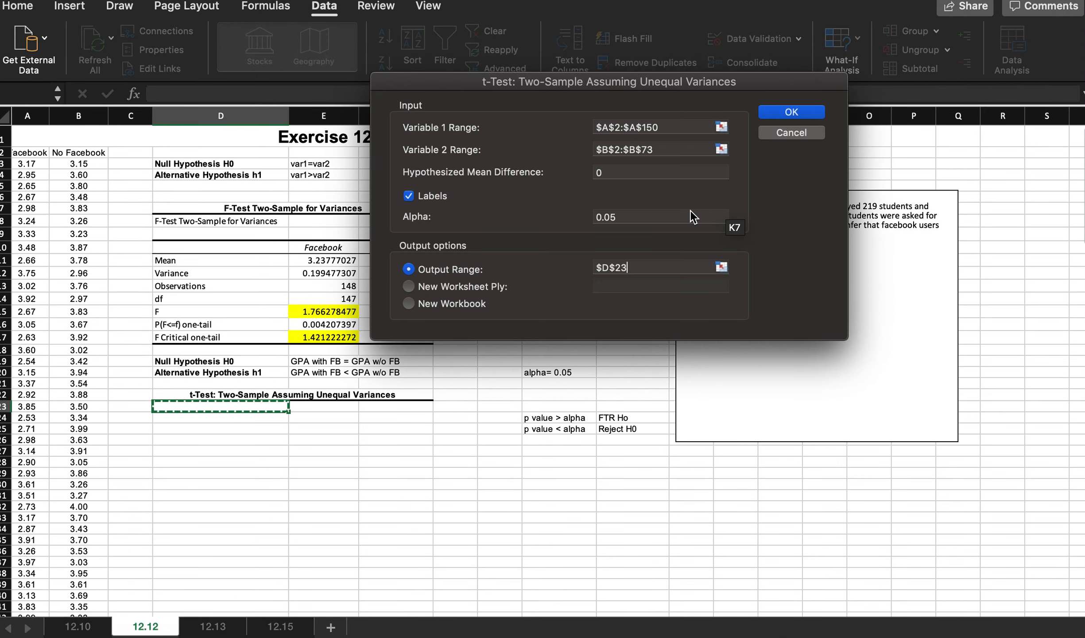
click(781, 112)
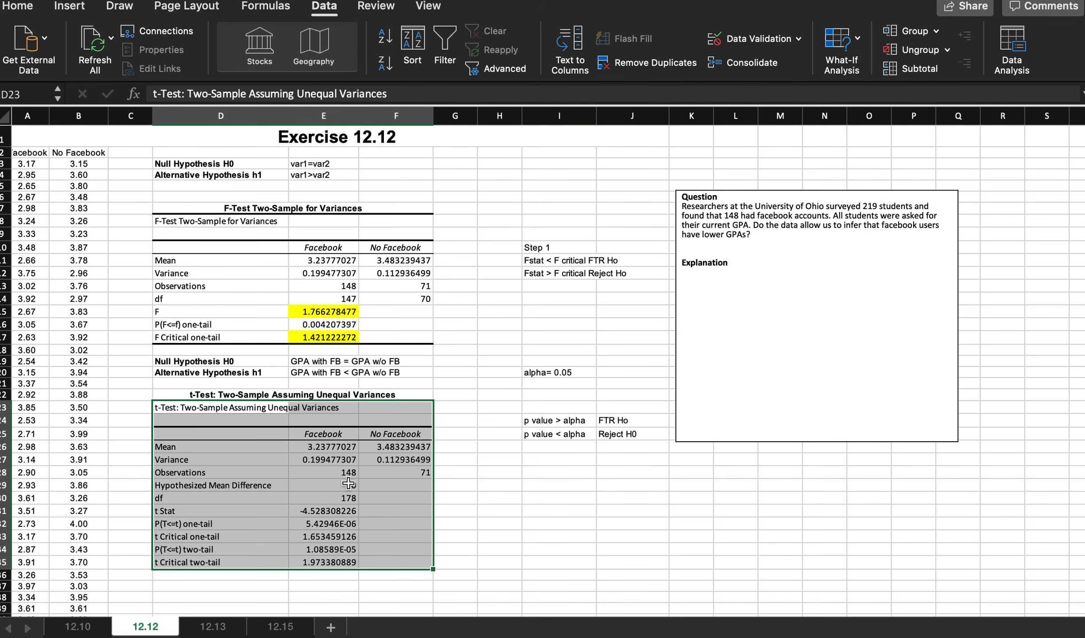
Fill the t Stat, one-tail p-value and one-tail t critical value in E31:E33 yellow
click(327, 510)
drag(326, 510, 327, 537)
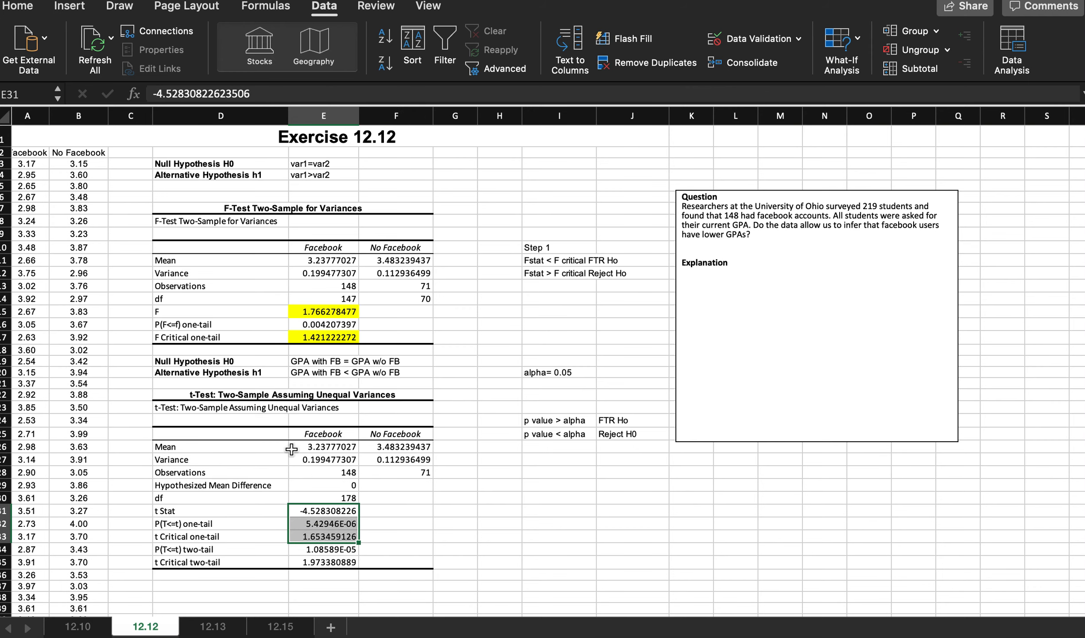
click(29, 13)
click(236, 63)
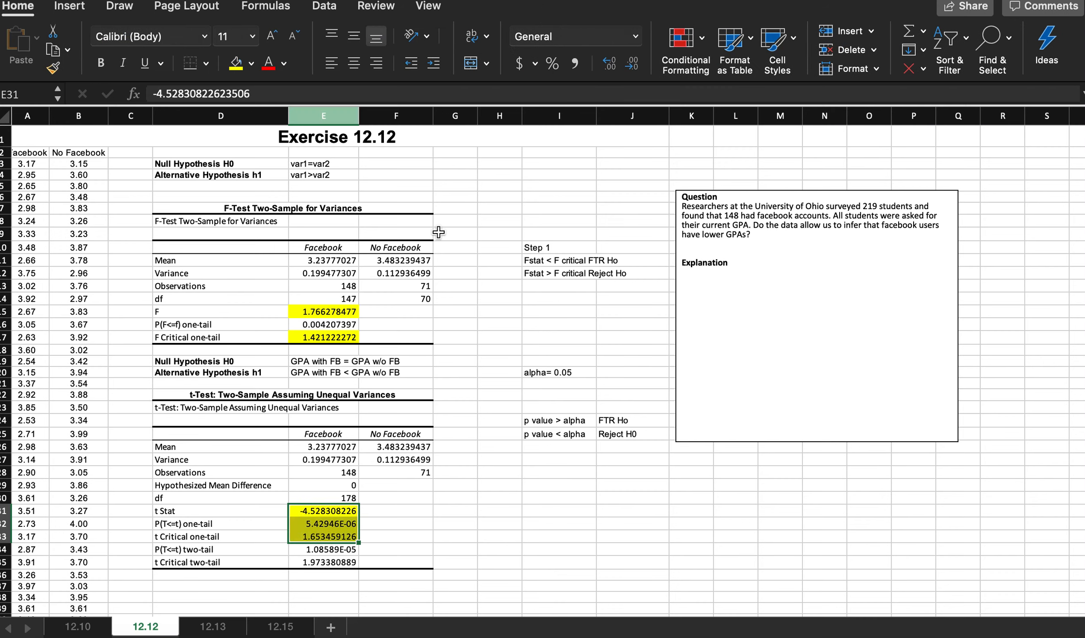
click(545, 482)
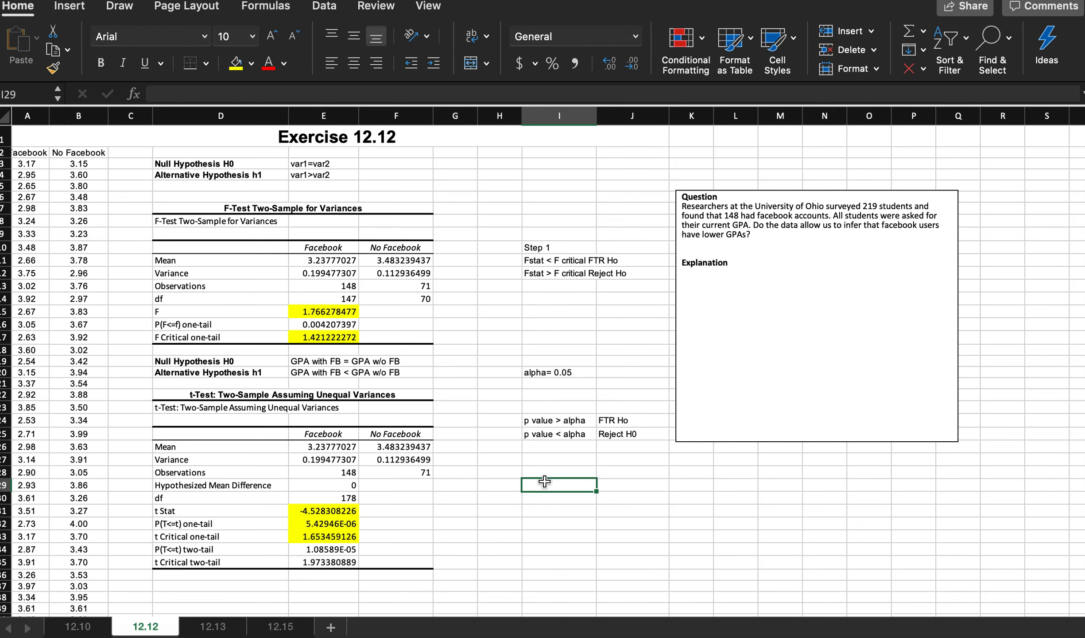
Check the one-tail p-value in E32 against the decision rules and compare the Facebook and No Facebook means in E26 and F26
click(330, 525)
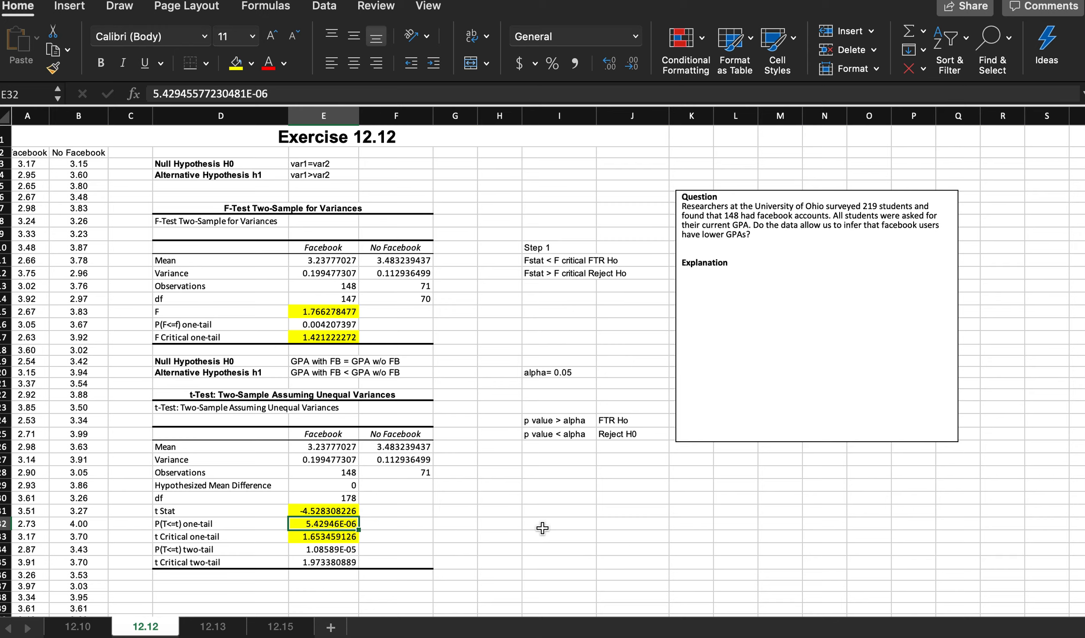
click(338, 447)
click(390, 447)
click(341, 447)
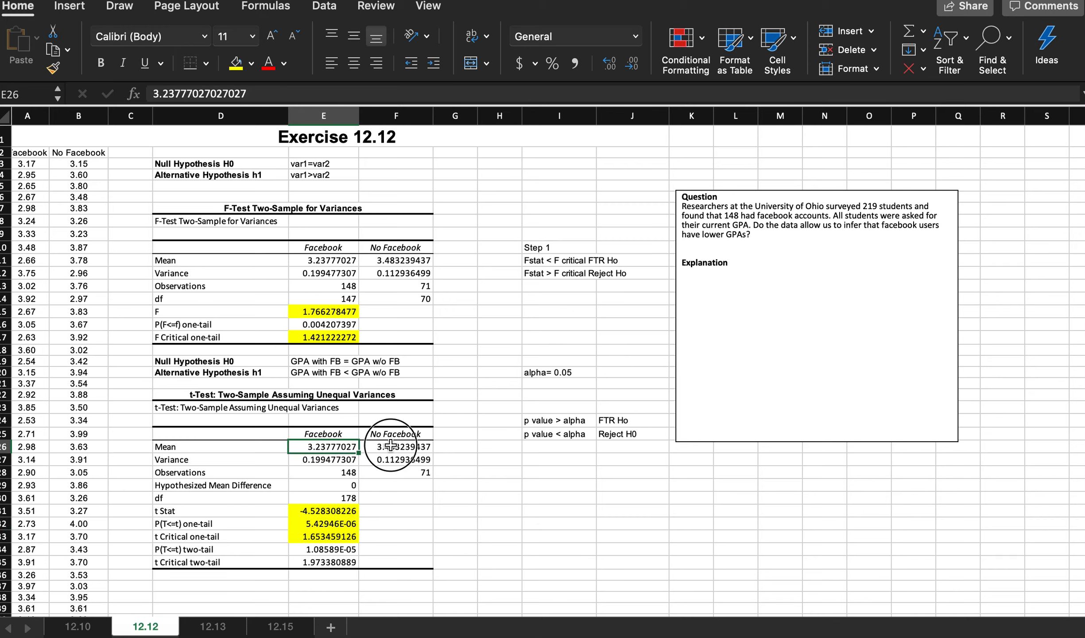
click(390, 446)
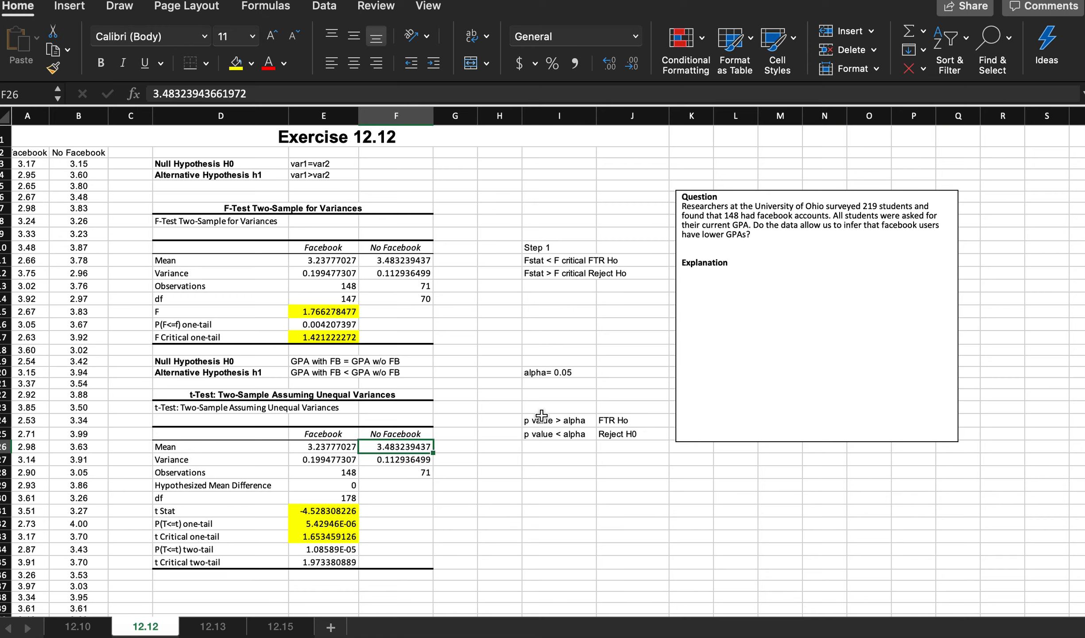
Copy the decision-rule notes in I10:J26 of sheet 12.12 to sheet 12.13, starting at G7
click(213, 626)
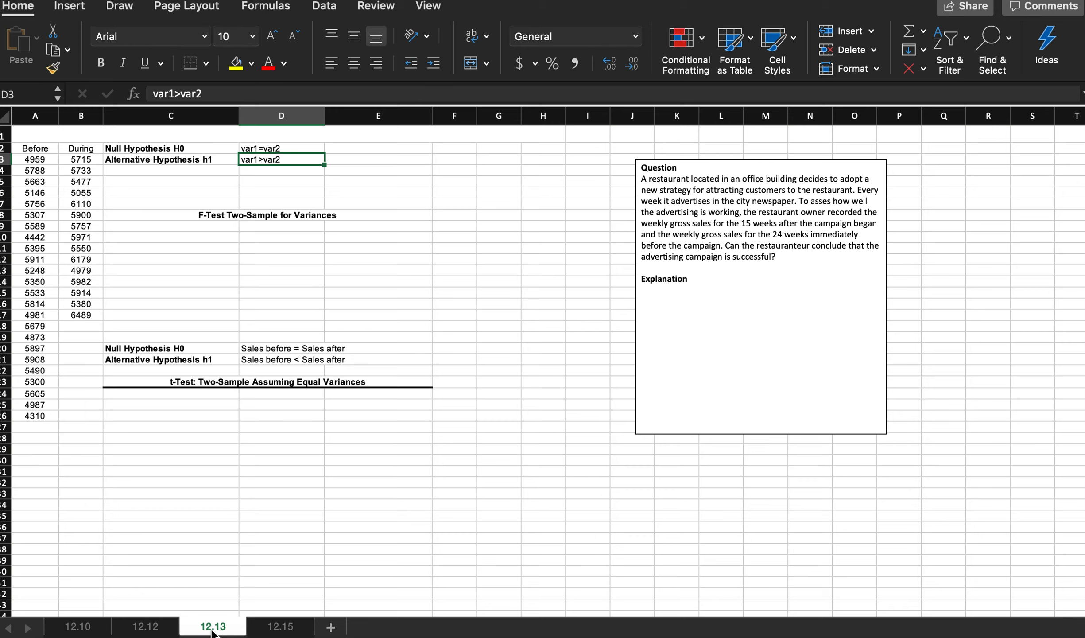
click(495, 227)
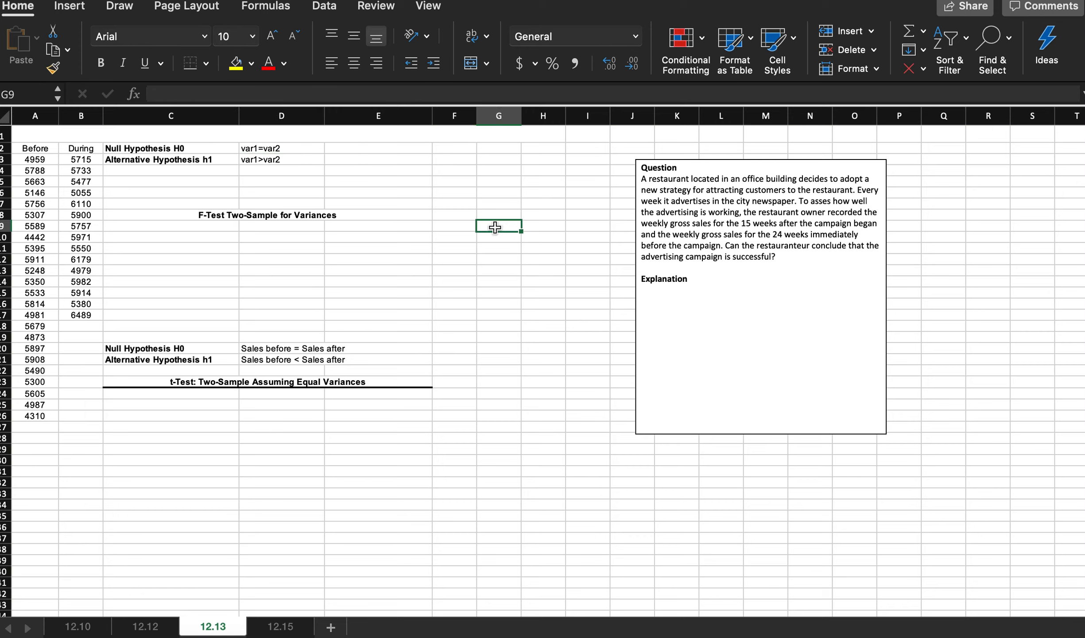
scroll(397, 383, down, 5)
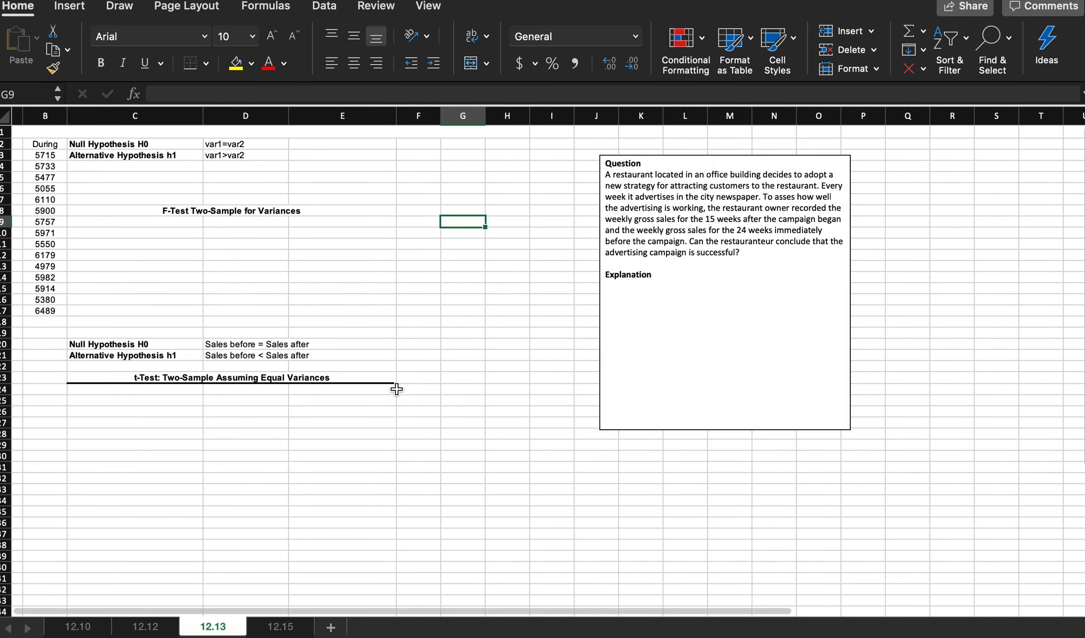
click(156, 627)
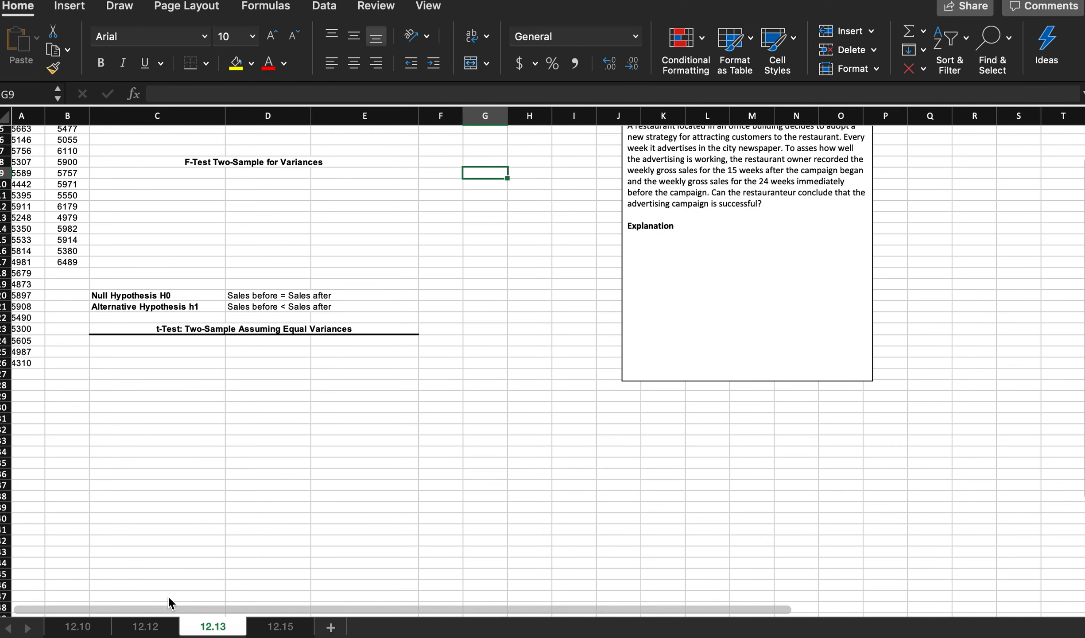
click(546, 248)
drag(545, 248, 629, 451)
key(super+c)
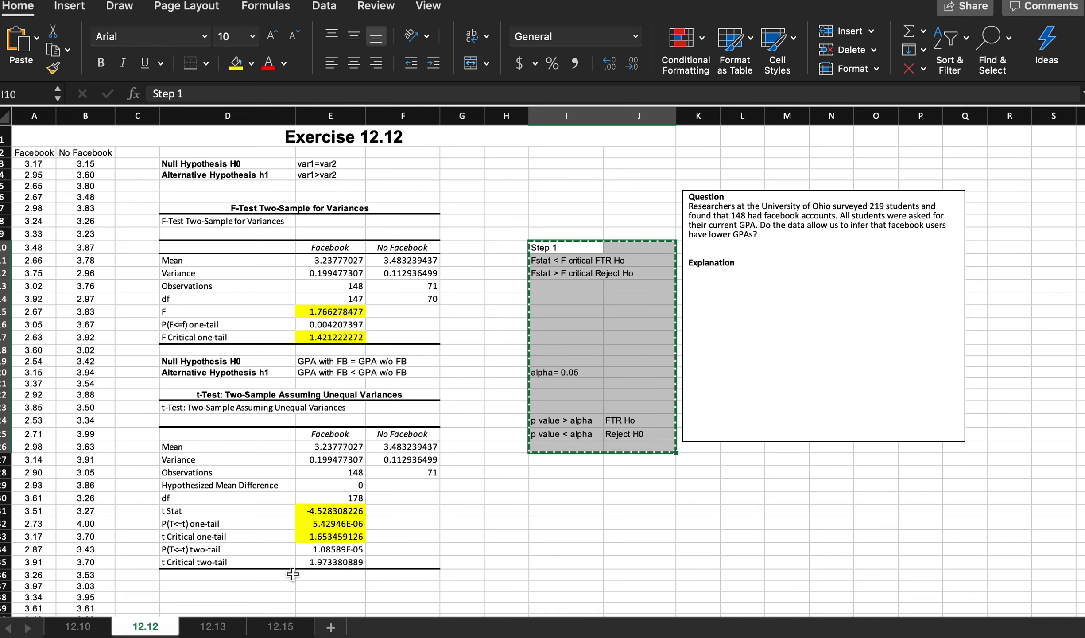
click(219, 627)
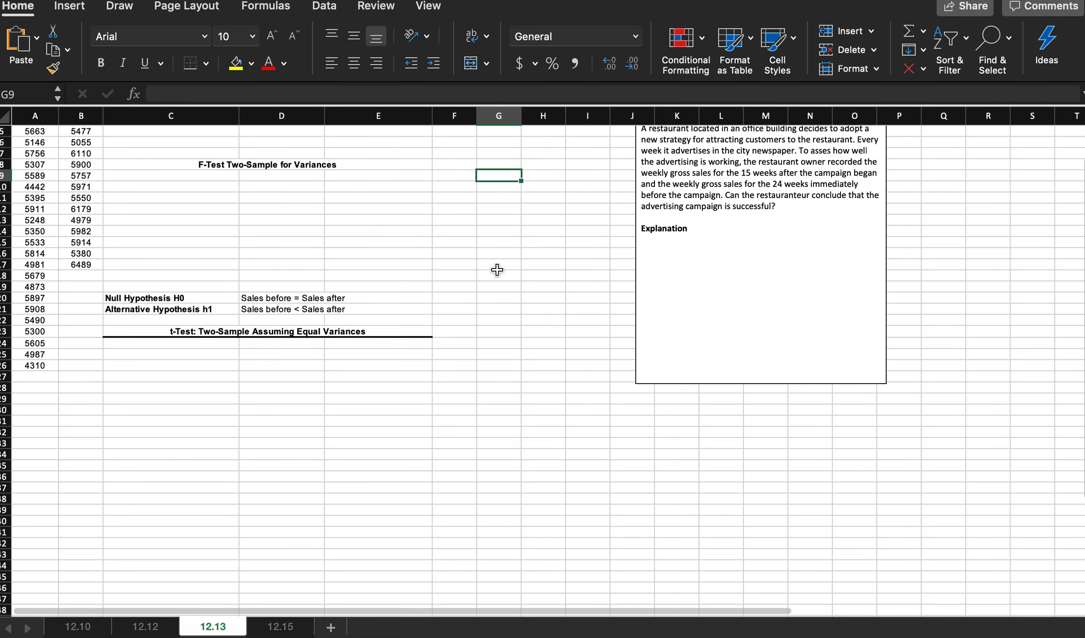
scroll(494, 274, up, 5)
click(493, 202)
key(super+v)
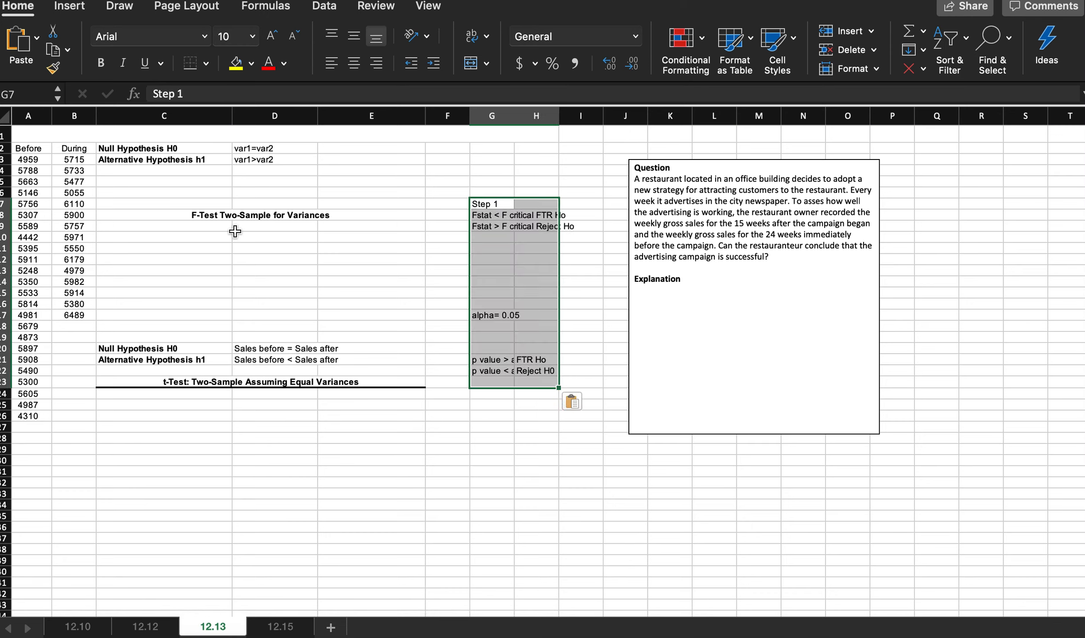
Set up an F-Test Two-Sample for Variances on sheet 12.13 with A2:A26 as the Variable 1 range
click(162, 228)
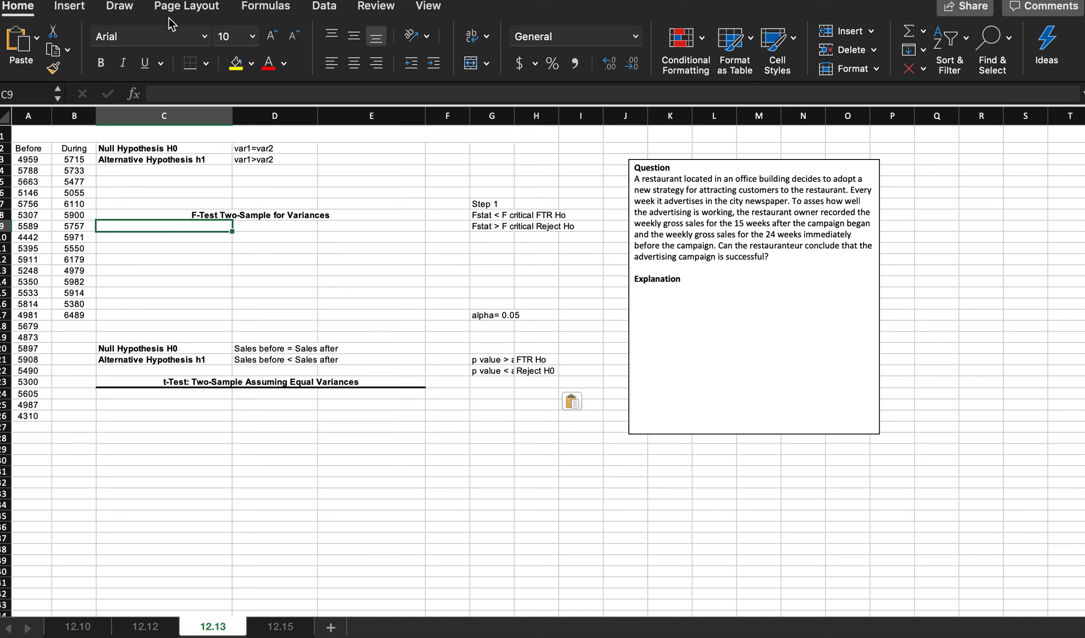
click(326, 8)
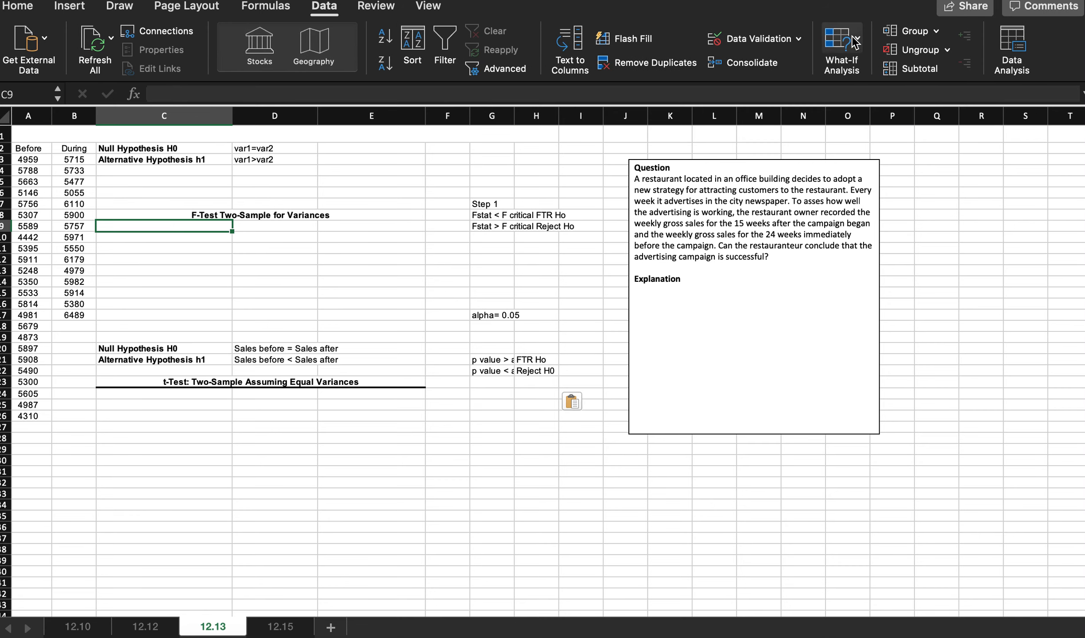
click(1012, 47)
scroll(529, 187, up, 10)
scroll(488, 225, down, 4)
click(495, 200)
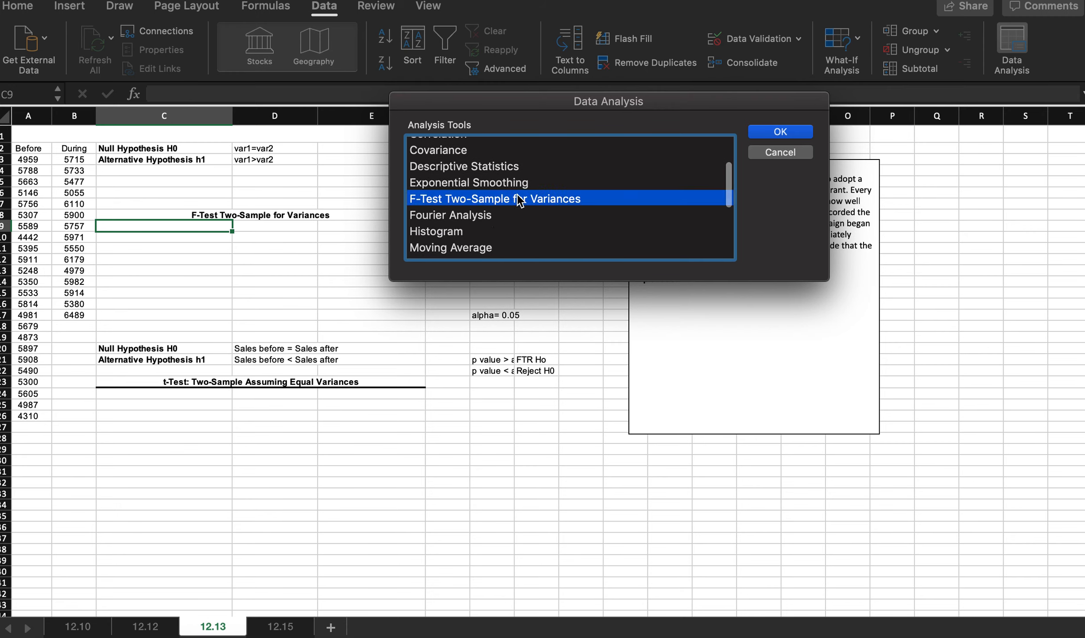
click(792, 132)
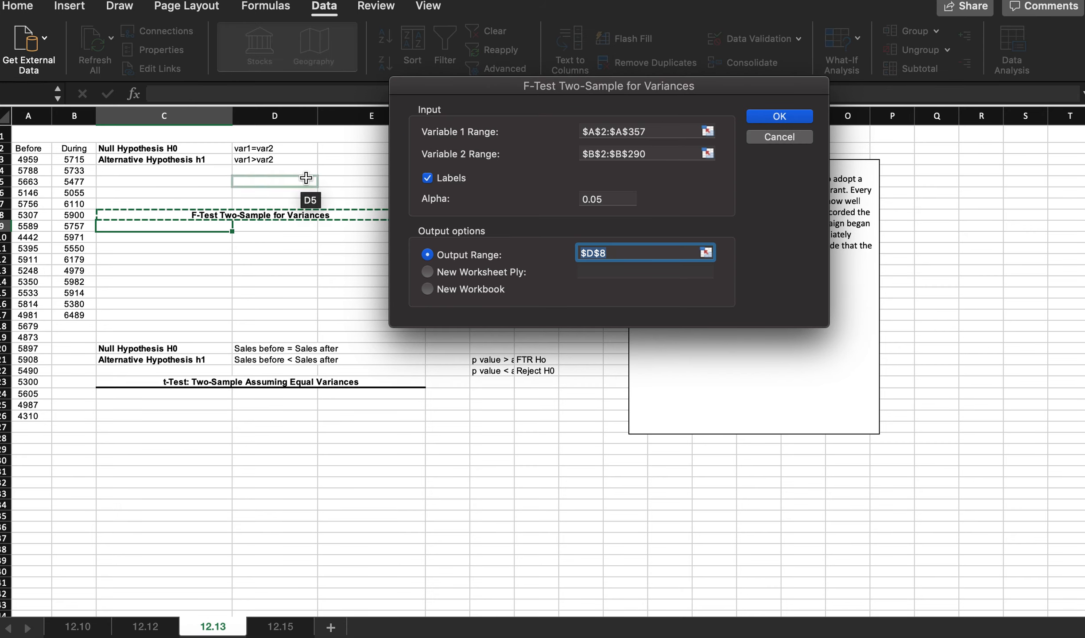
click(617, 131)
drag(617, 131, 548, 132)
key(BackSpace)
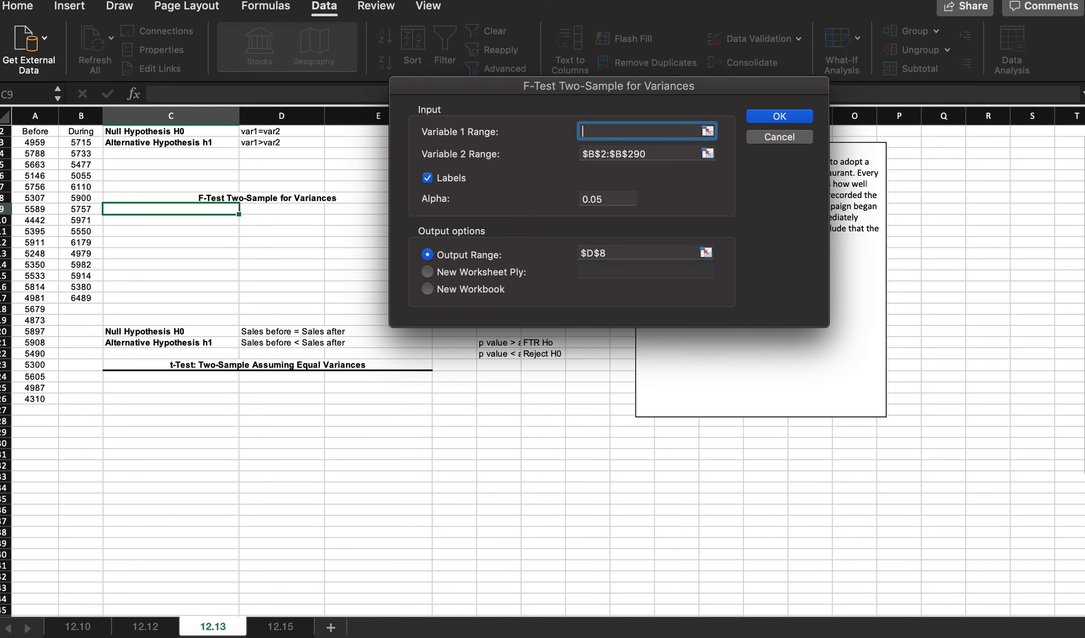
drag(35, 131, 48, 310)
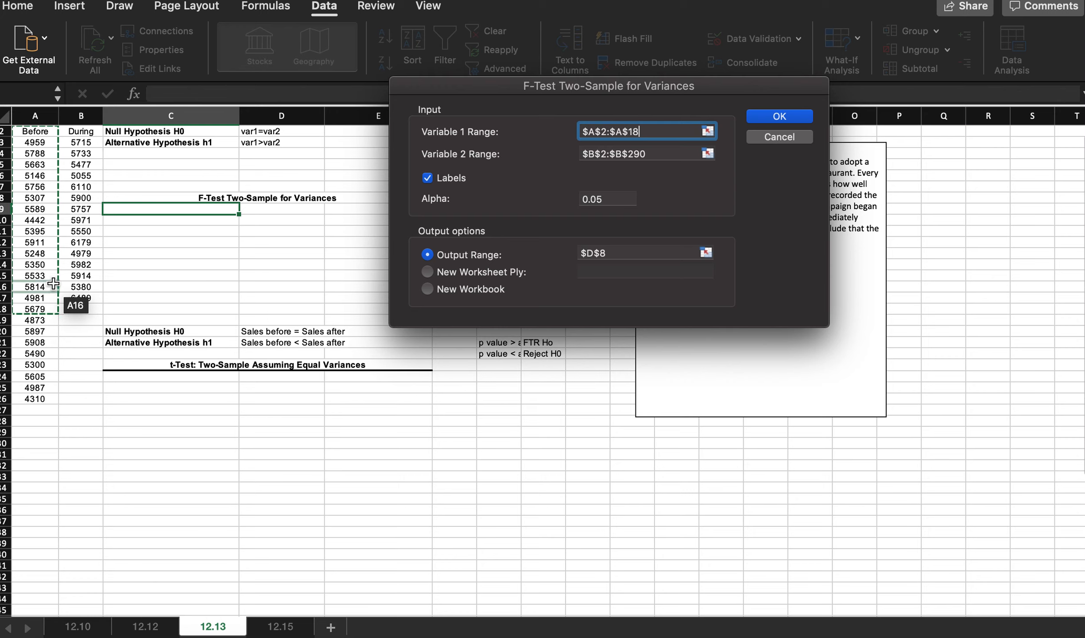
key(BackSpace)
key(BackSpace)
text(26)
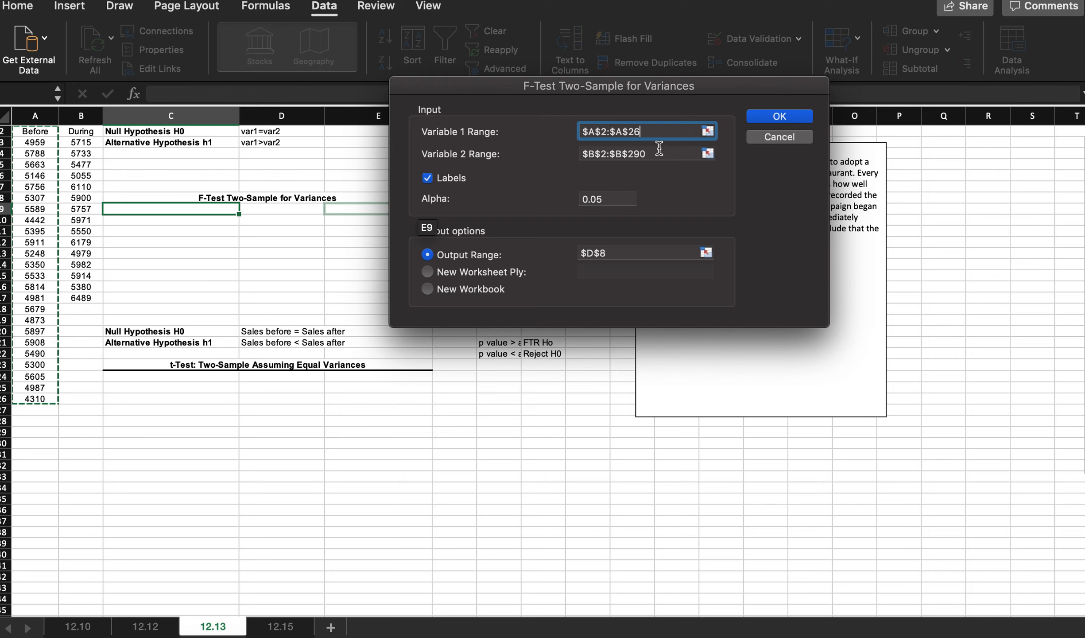
Set the Variable 2 range to B2:B17 and the output range to C9, and run the F-Test
drag(659, 152, 571, 153)
key(BackSpace)
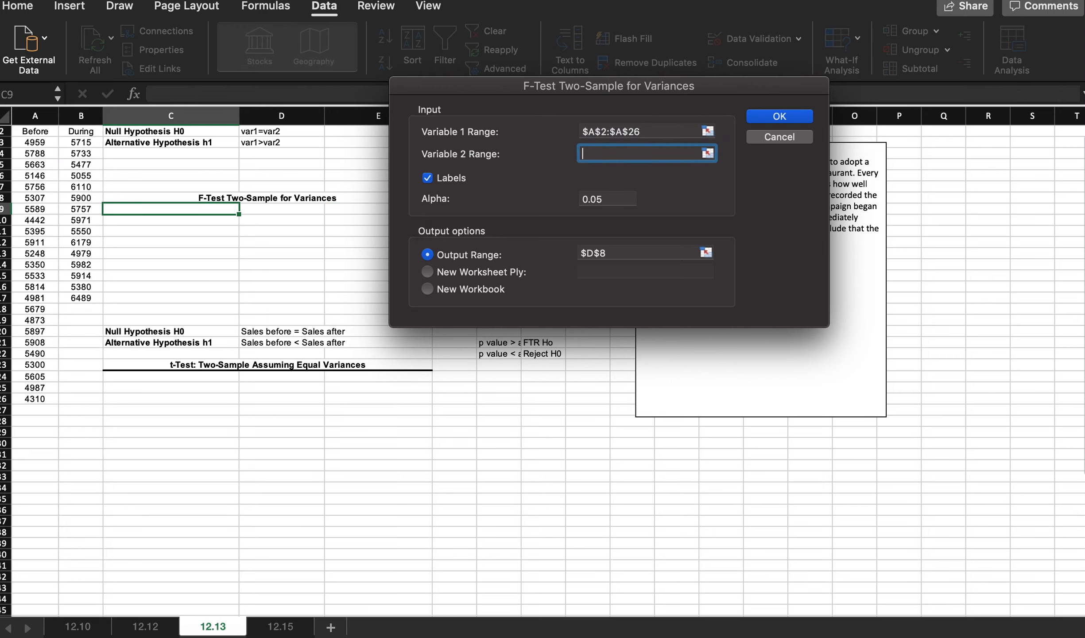
click(82, 131)
drag(81, 131, 81, 298)
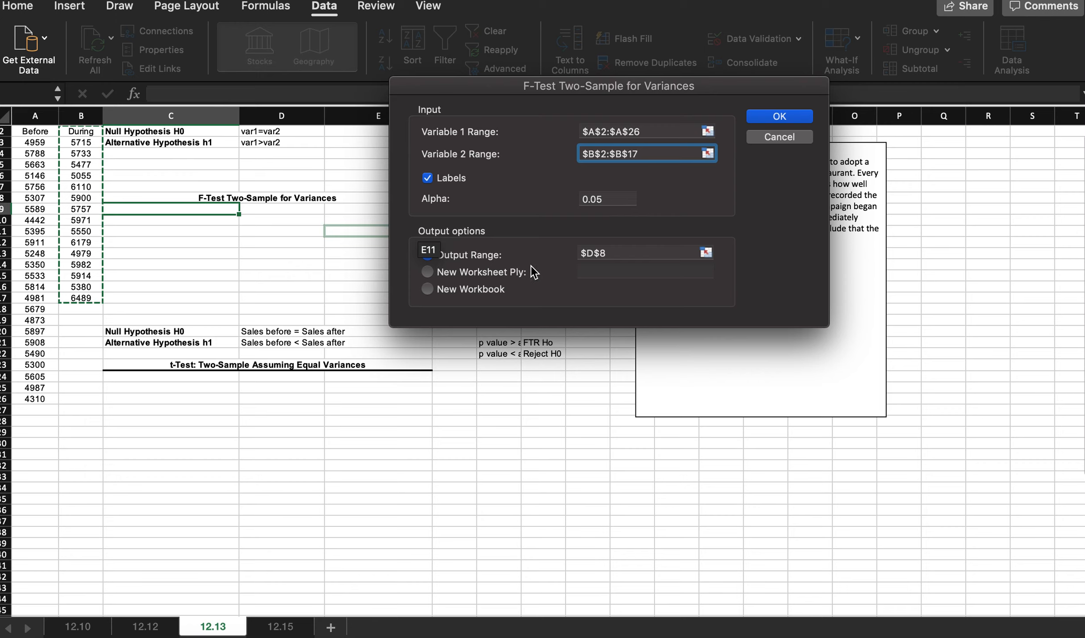
click(610, 252)
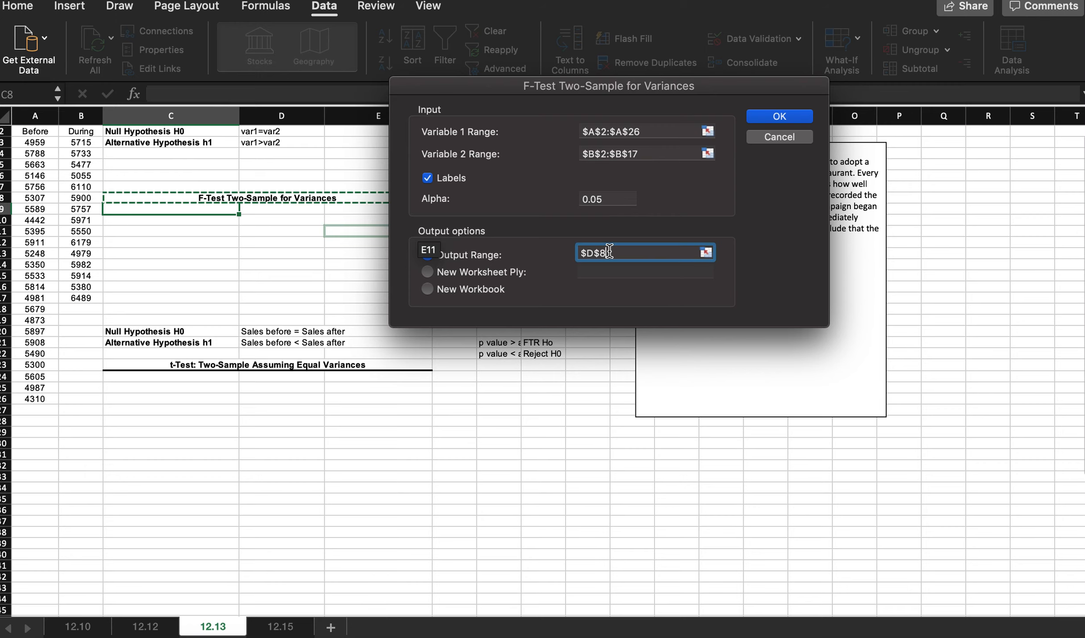
click(207, 211)
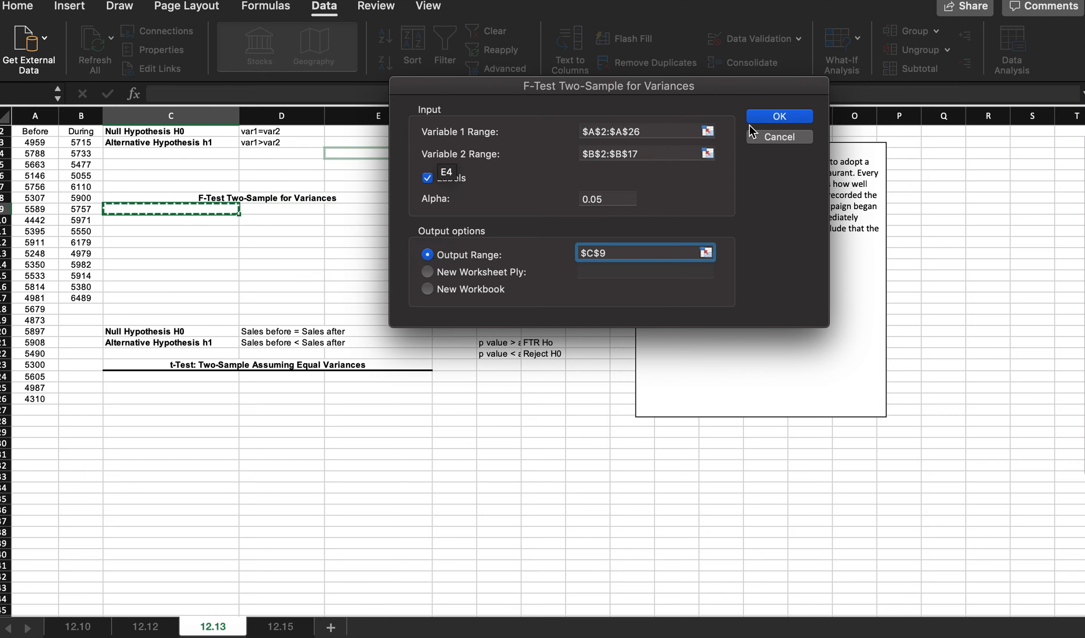
click(779, 117)
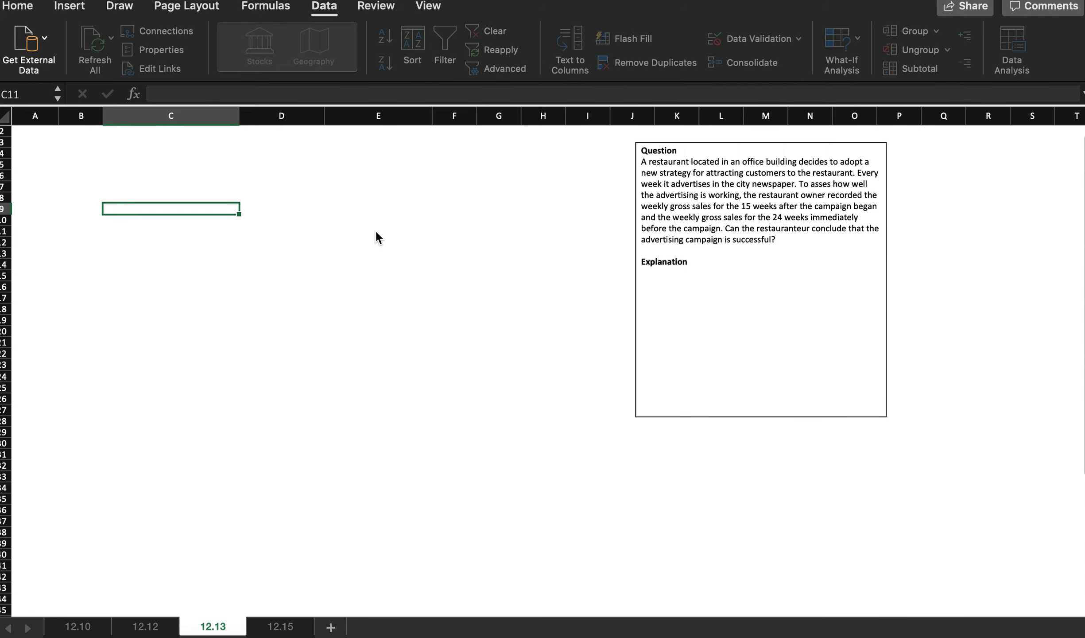
Fill the F statistic in D16 and the F critical value in D18 yellow
click(288, 301)
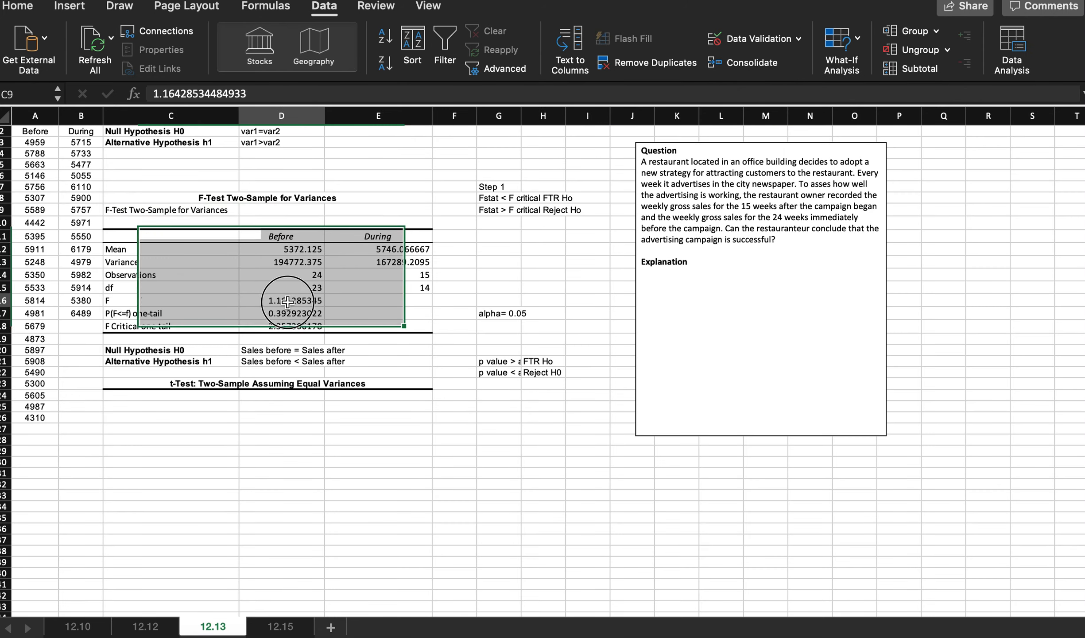
click(18, 6)
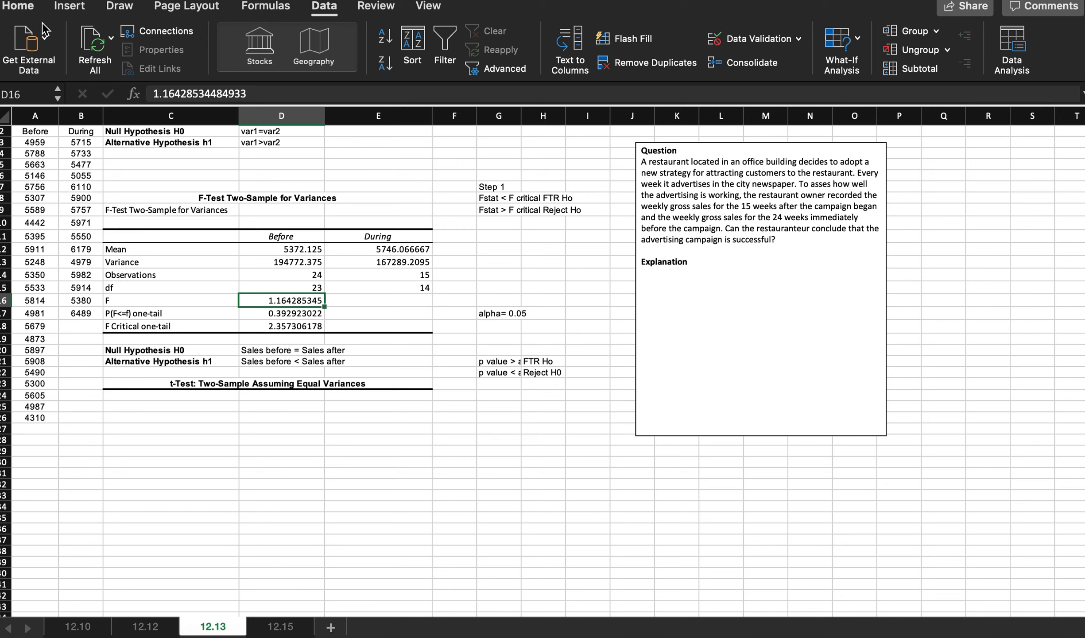
click(236, 63)
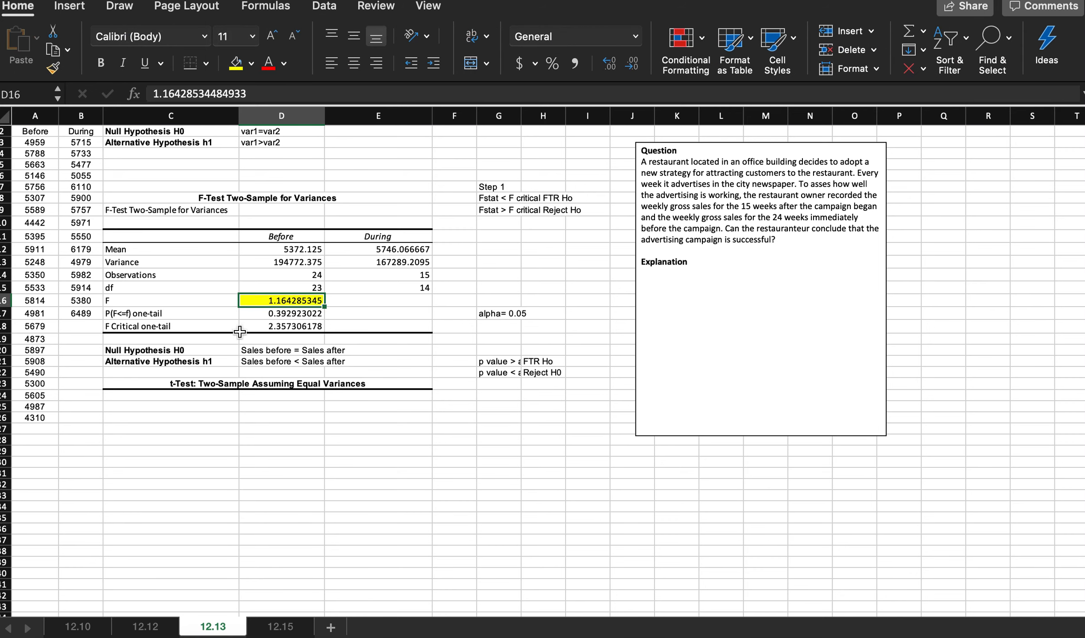
click(282, 328)
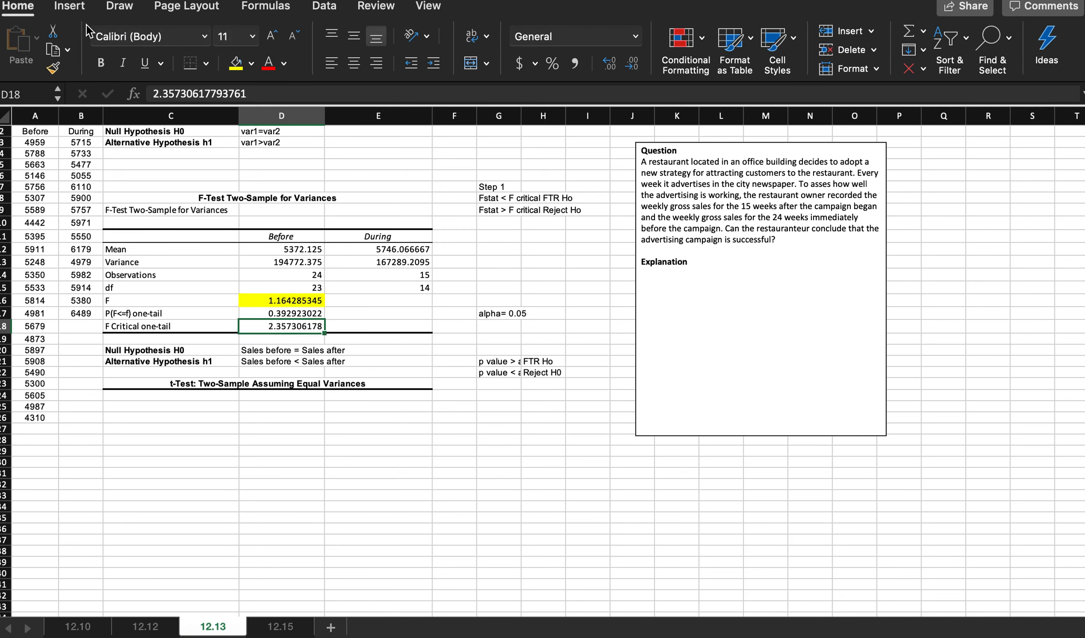
click(228, 66)
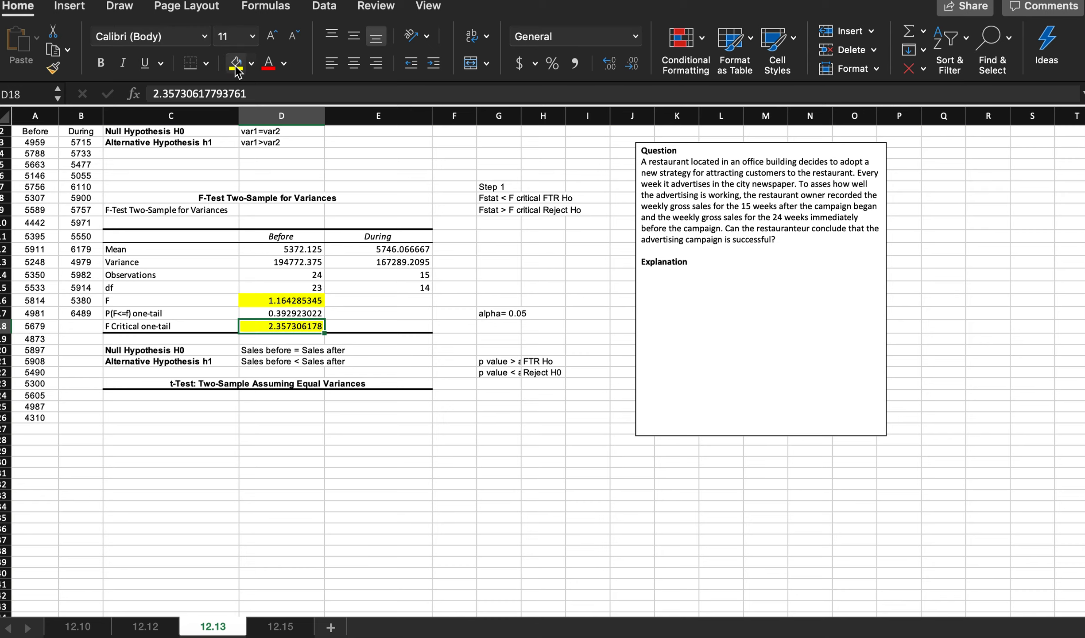
Move the Step 1 F-test decision rules from G7:H9 to G12:H14 and widen column G to fit the text
click(495, 190)
drag(495, 191, 542, 278)
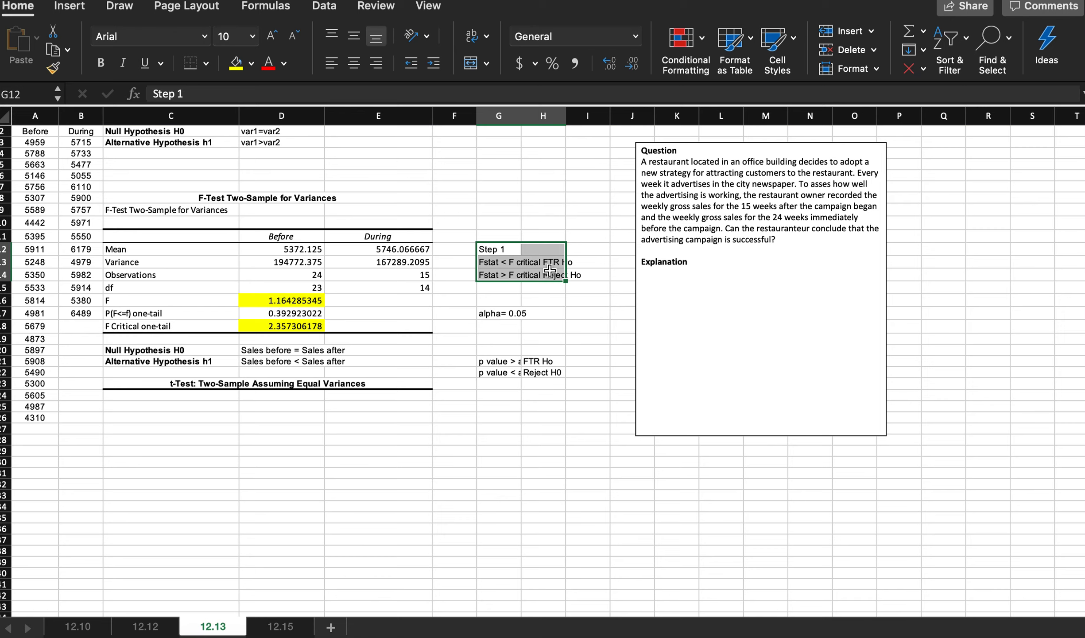
click(567, 121)
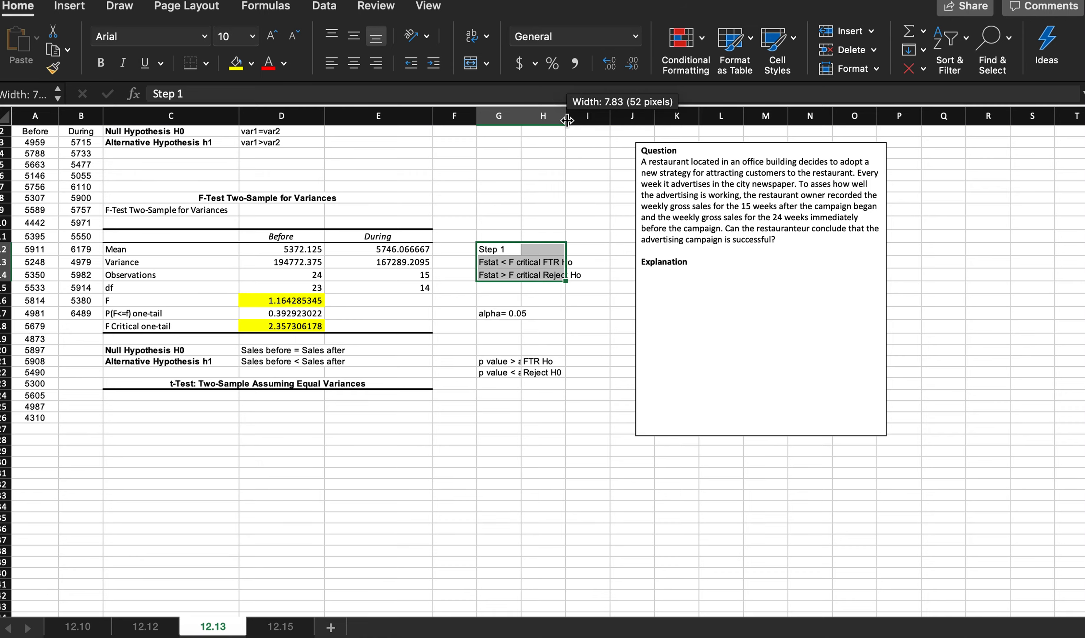
drag(524, 120, 587, 120)
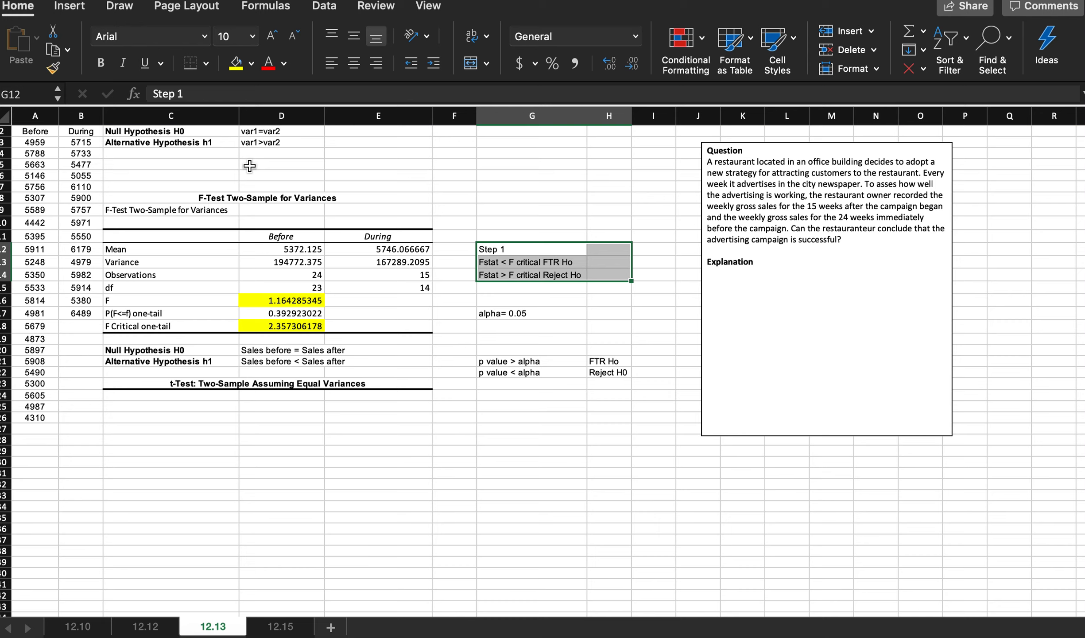
Set up a t-Test: Two-Sample Assuming Equal Variances with A2:A26 as the Variable 1 range
click(144, 395)
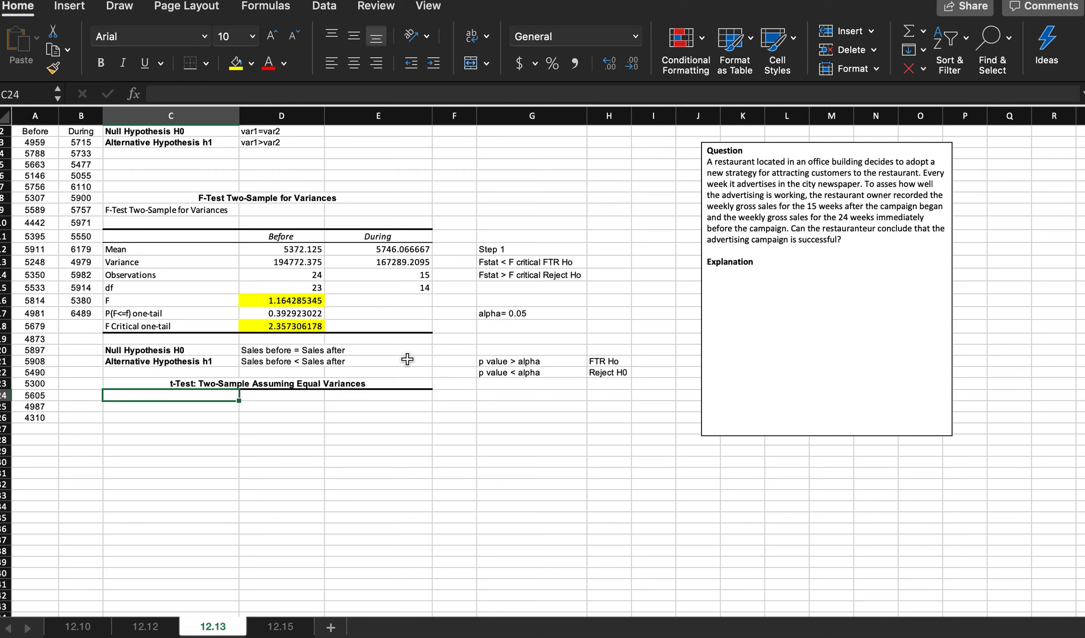
click(330, 10)
click(1012, 48)
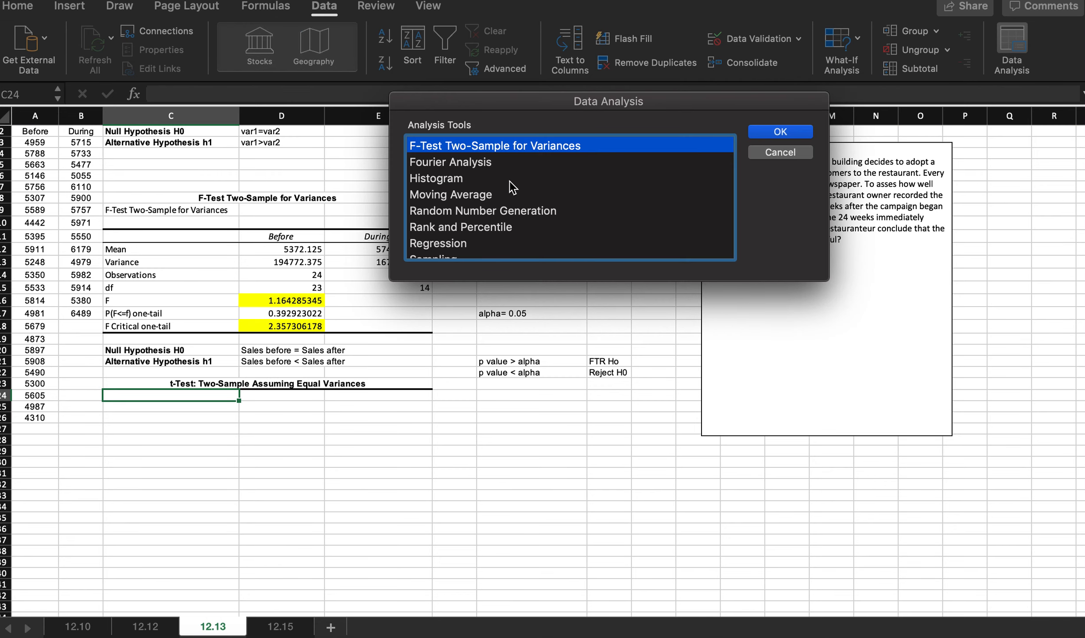
scroll(509, 180, down, 5)
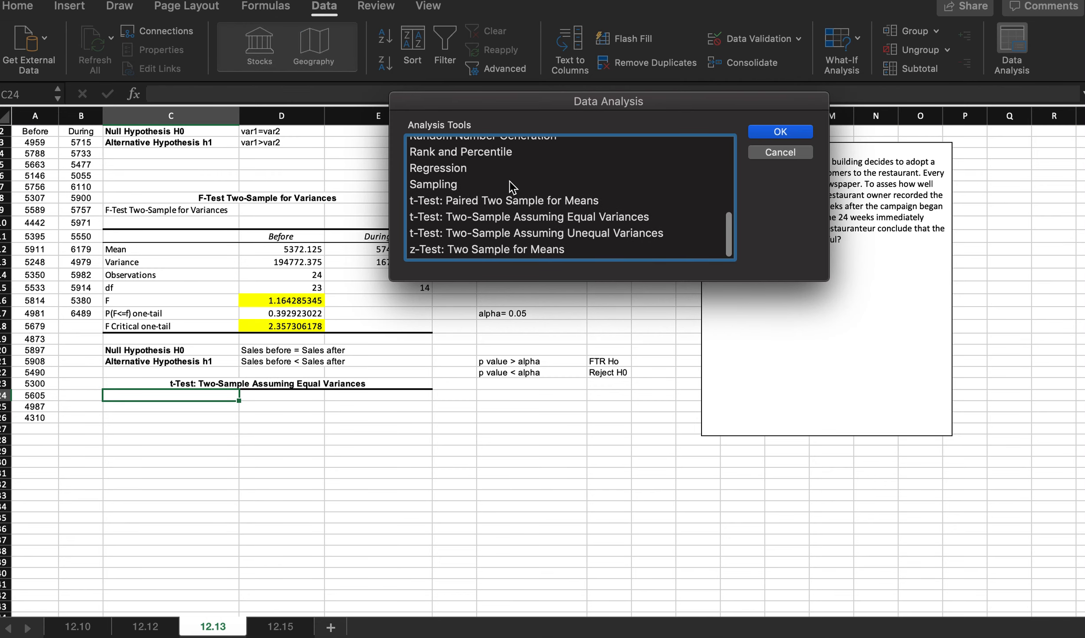
click(518, 221)
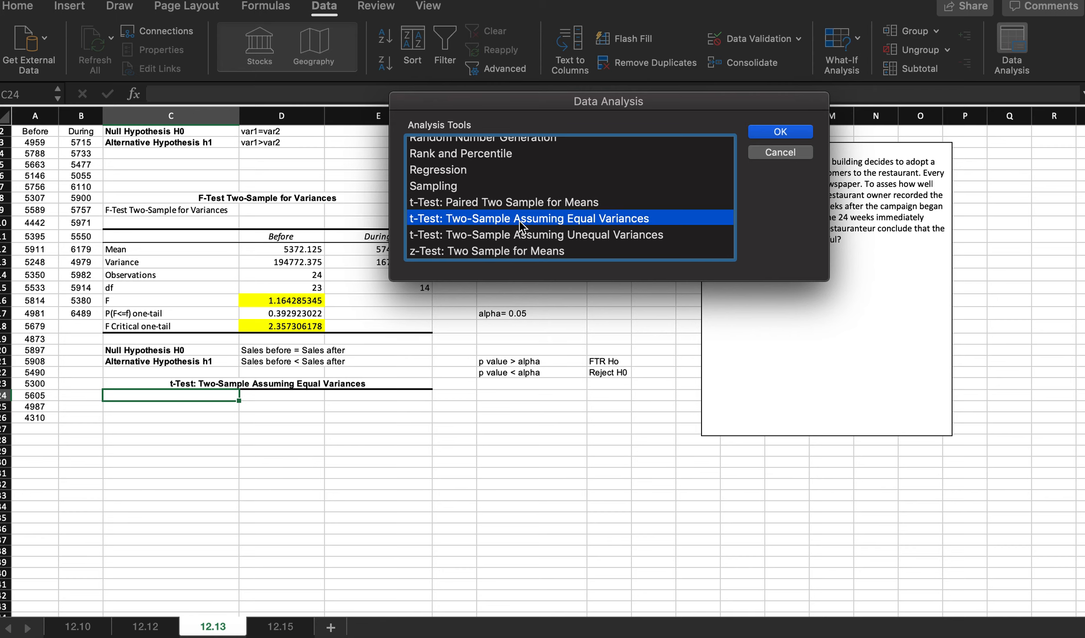
click(781, 131)
click(660, 134)
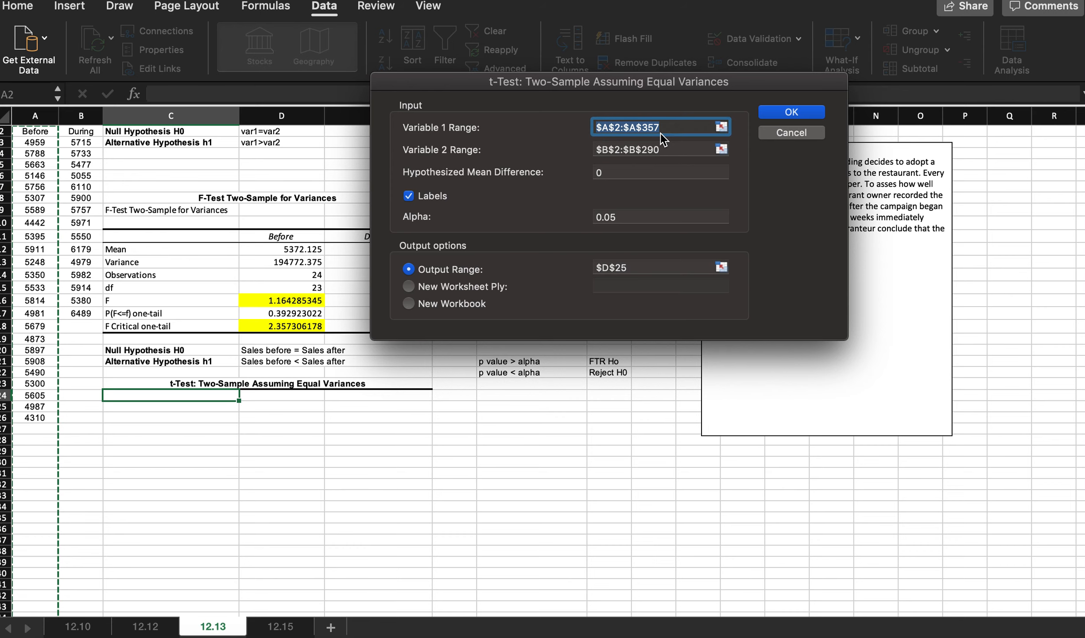
scroll(42, 167, up, 1)
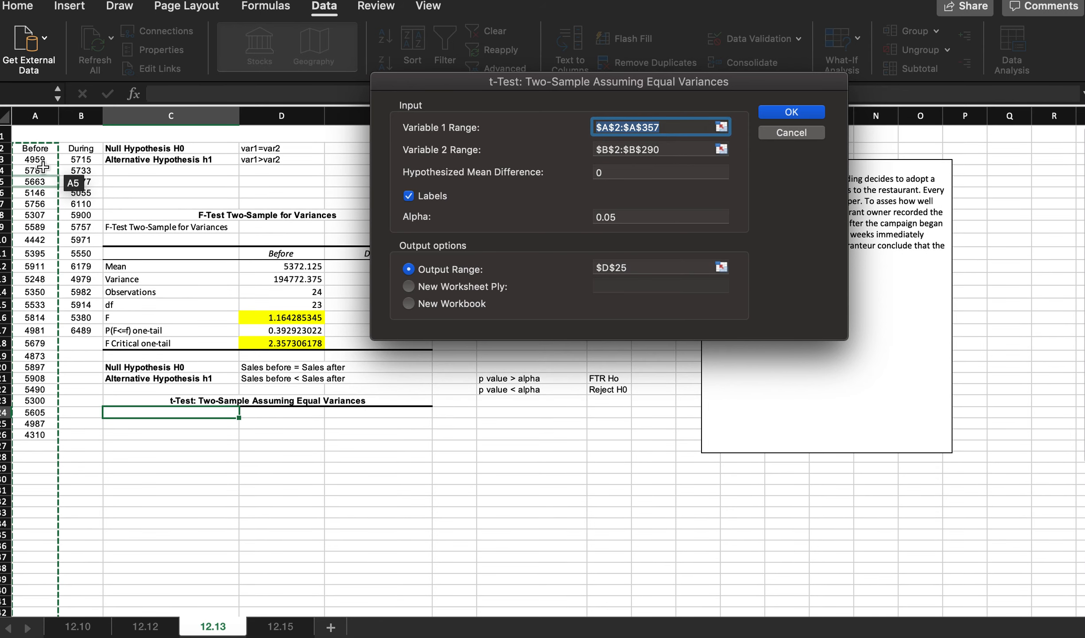
click(39, 150)
key(shift+super+Down)
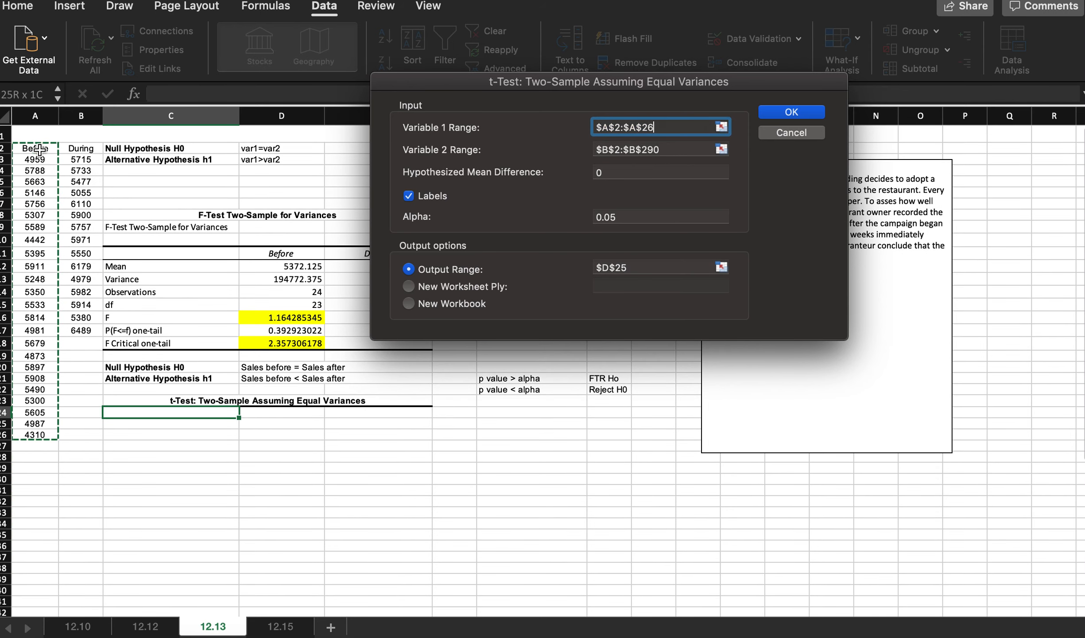
Set the t-Test's Variable 2 range to B2:B17 and the output range to C24, and run the test
click(668, 151)
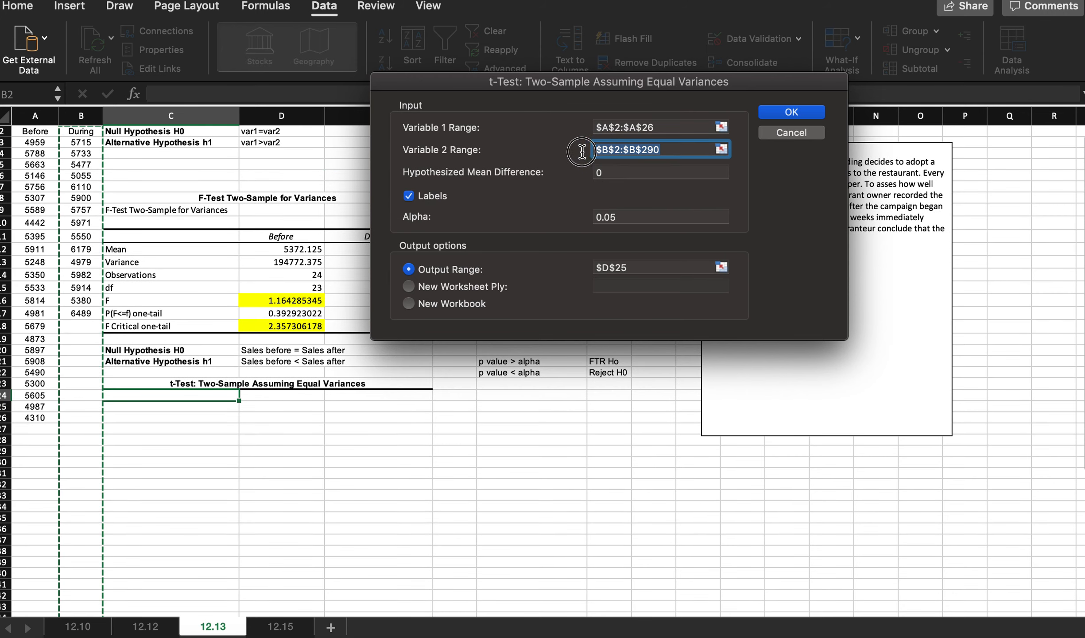
key(BackSpace)
click(85, 134)
key(shift+super+Down)
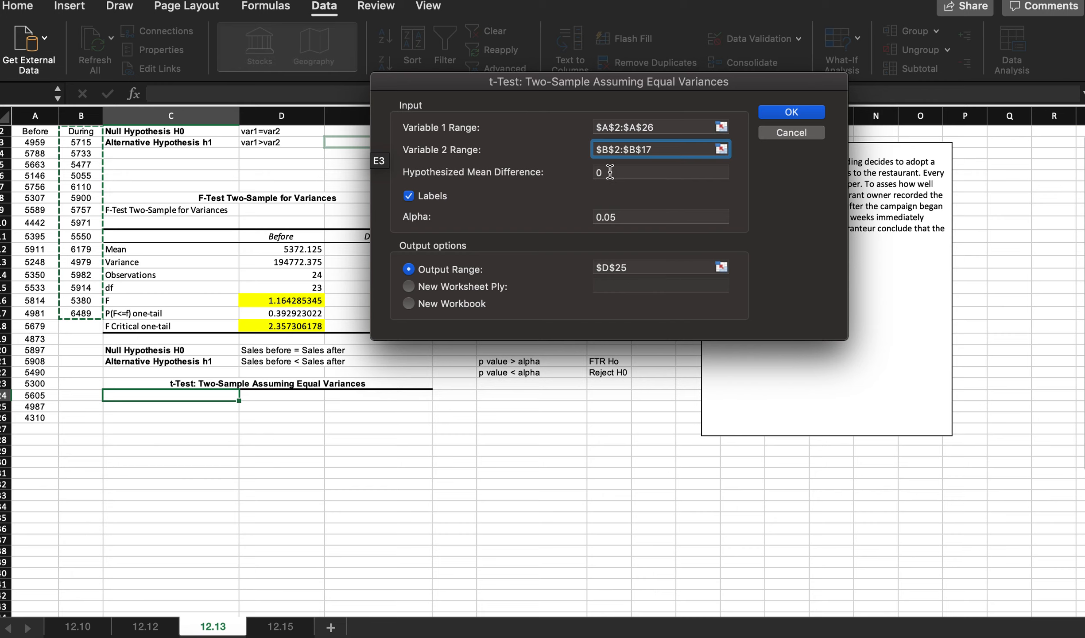
click(645, 267)
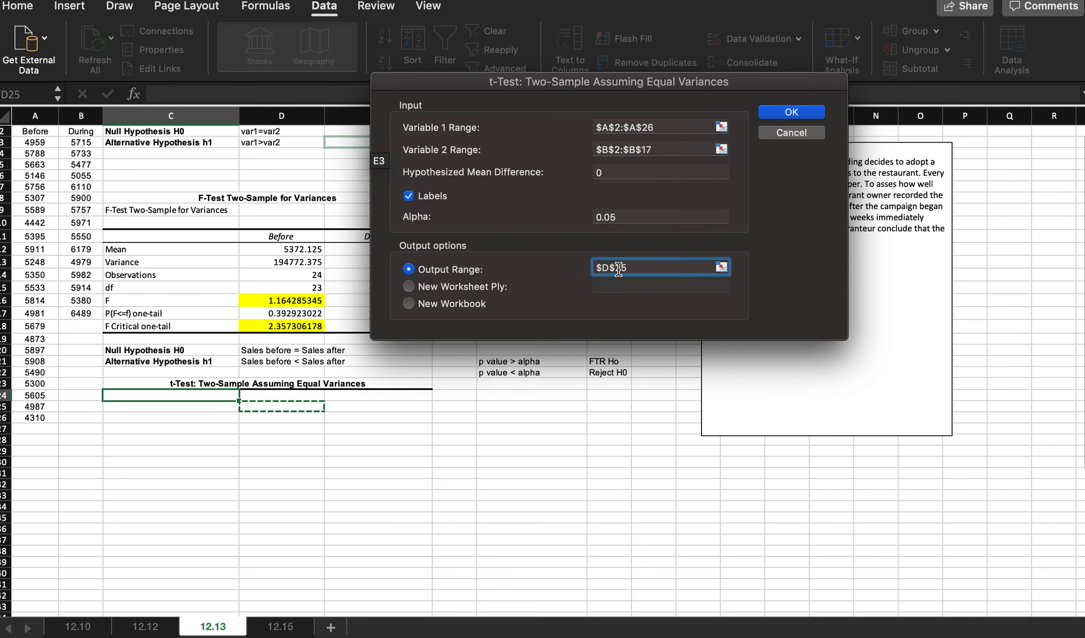
click(162, 399)
click(781, 113)
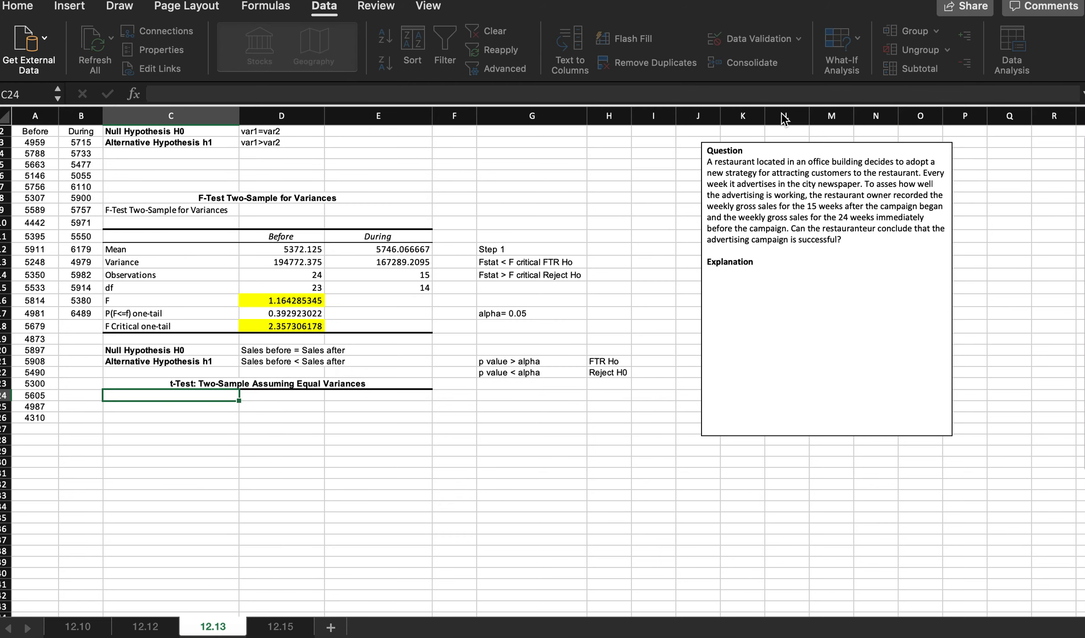
Fill the t Stat, one-tail p-value and one-tail t critical value in D33:D35 yellow
click(28, 11)
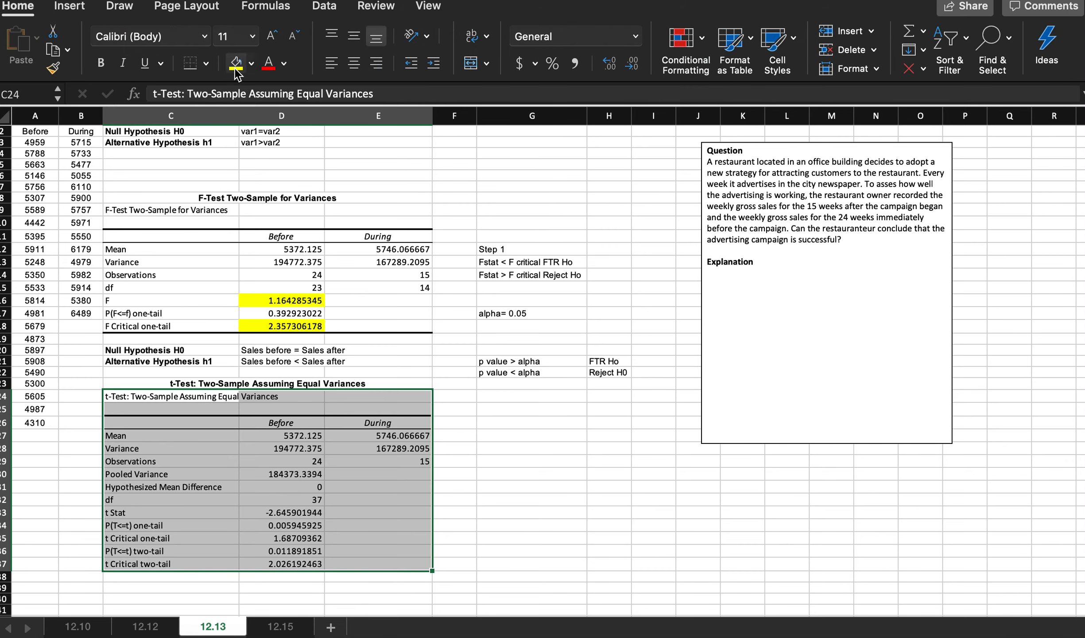
click(235, 66)
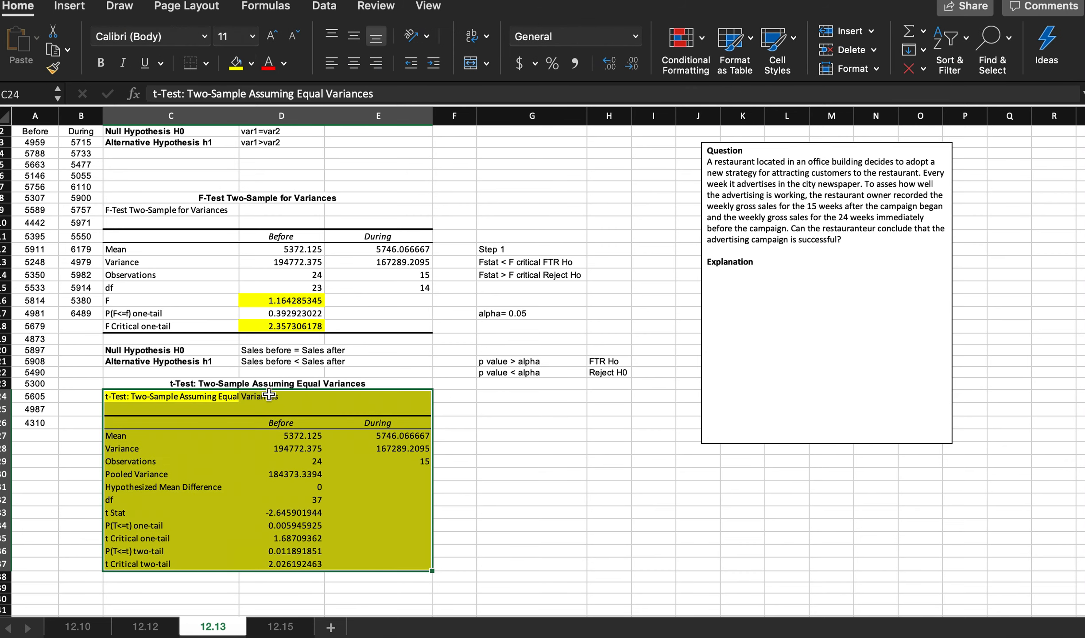
key(super+z)
click(512, 503)
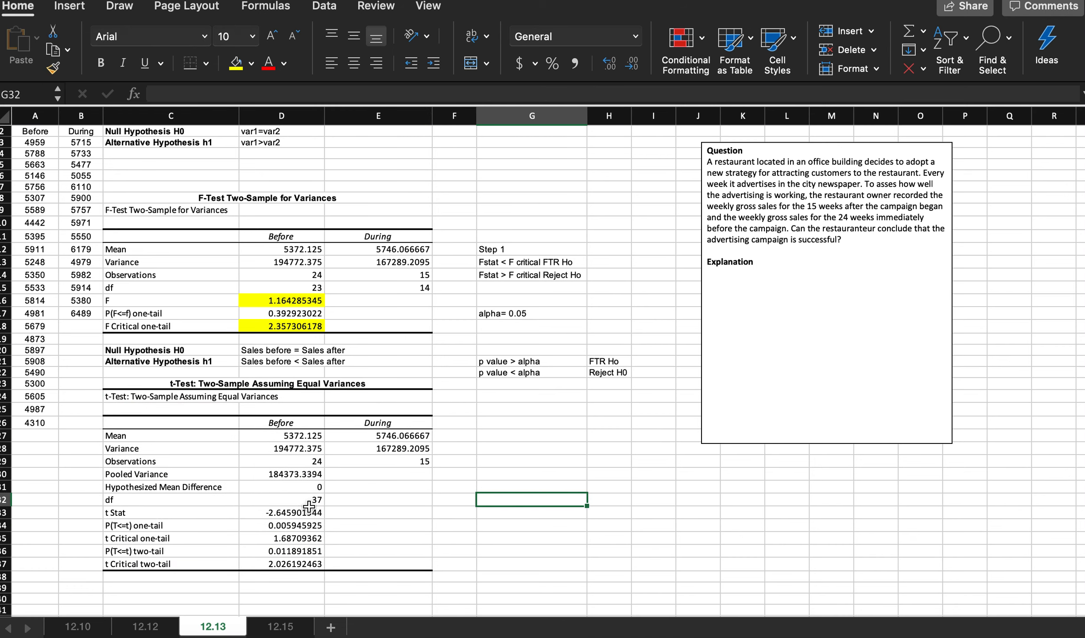
drag(309, 512, 310, 537)
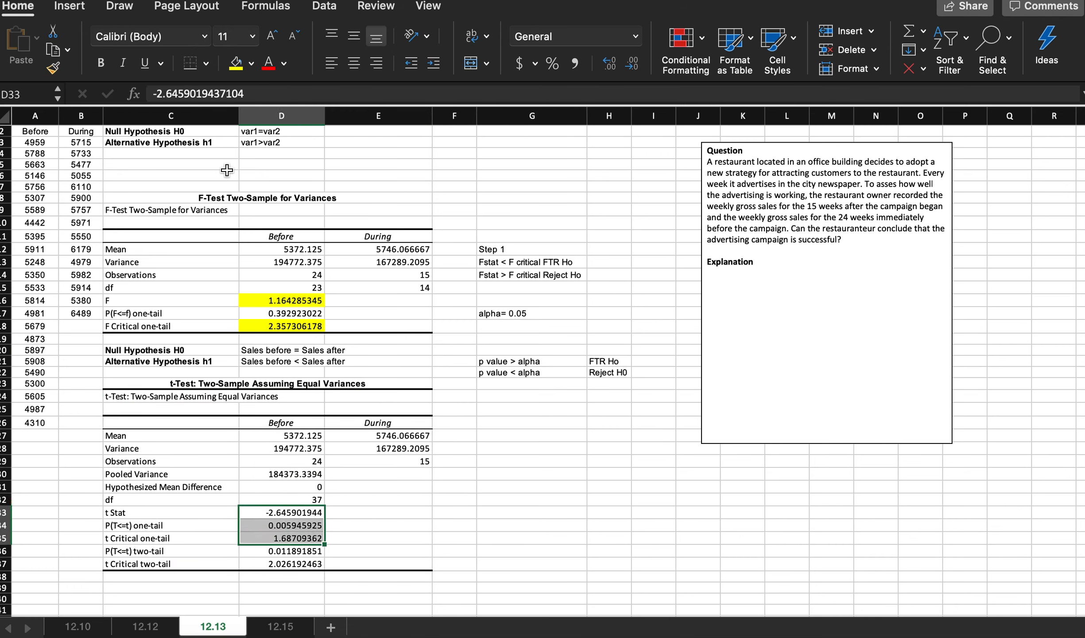
click(235, 63)
click(520, 476)
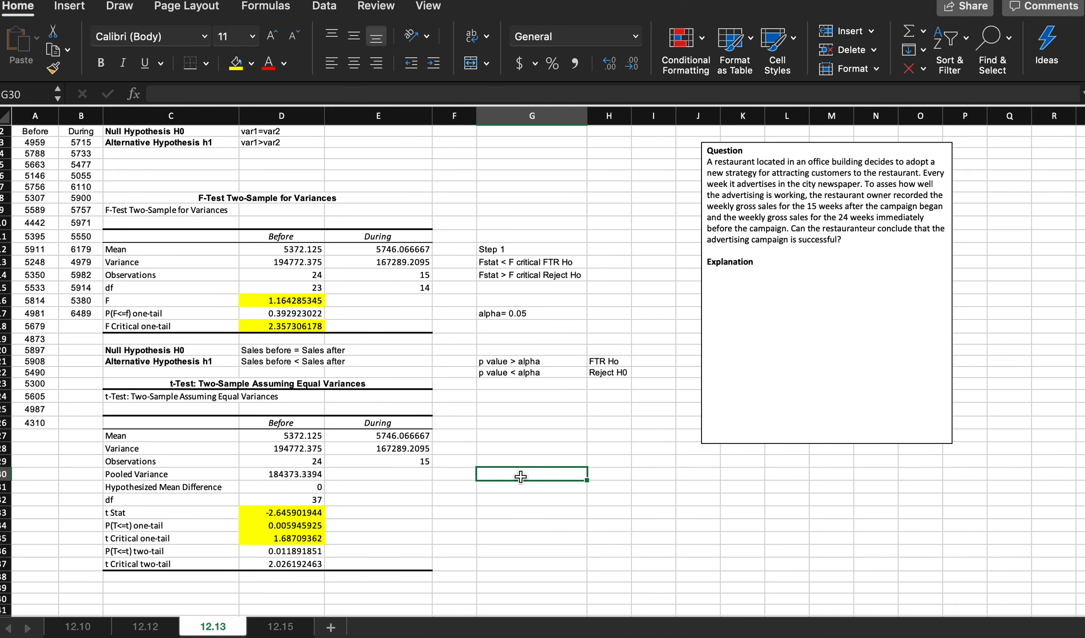
Move the alpha note and p-value decision rules from G17:H22 to G28:H33, beside the t-Test output
click(299, 527)
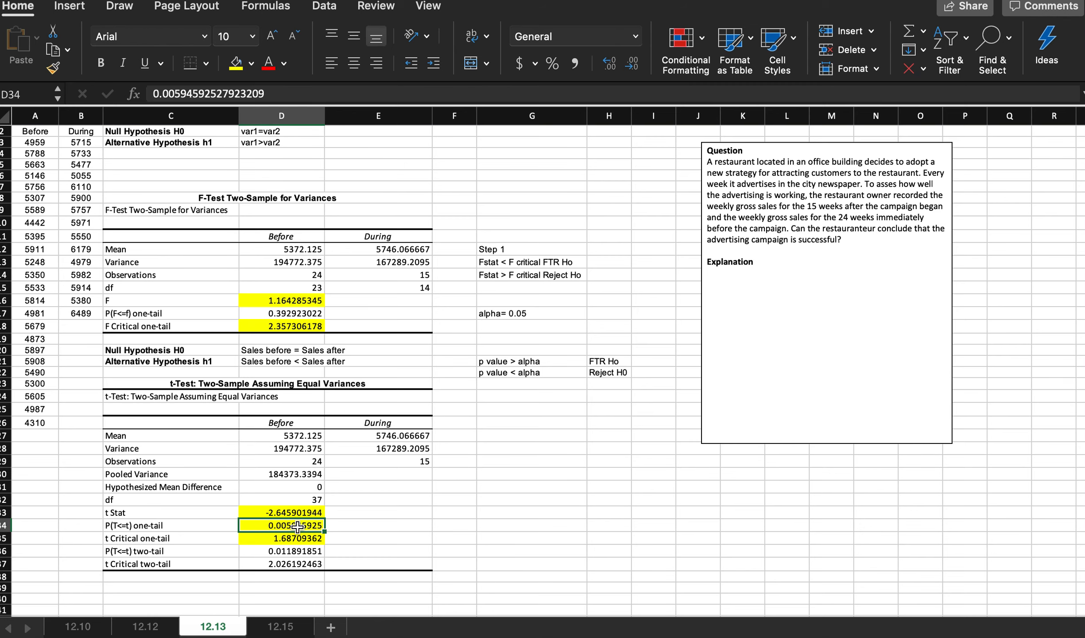
drag(531, 363, 580, 368)
drag(520, 315, 567, 517)
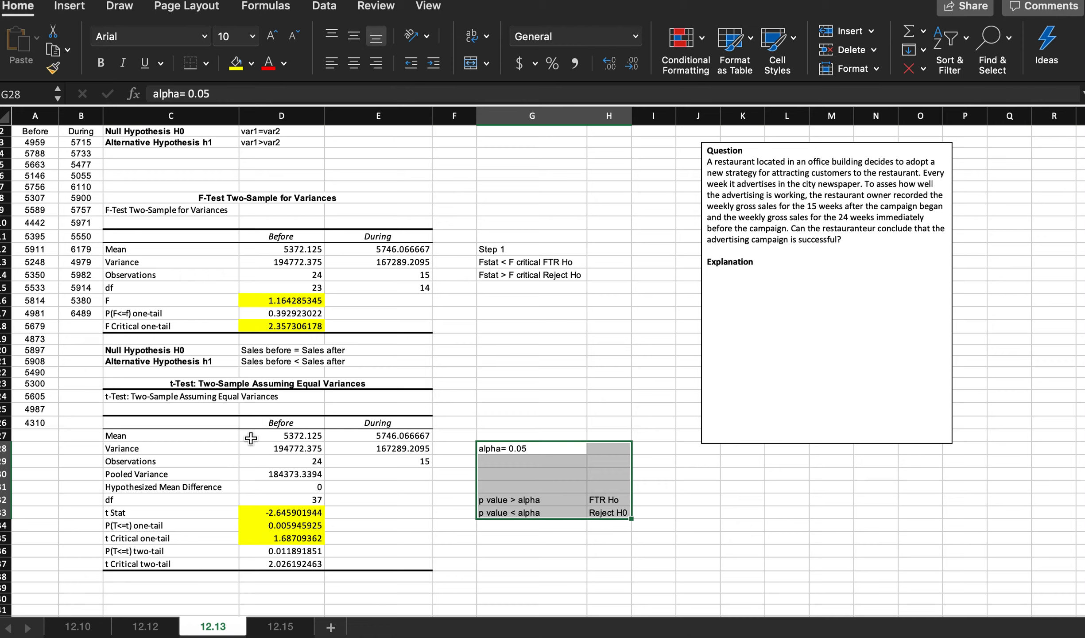
click(739, 1)
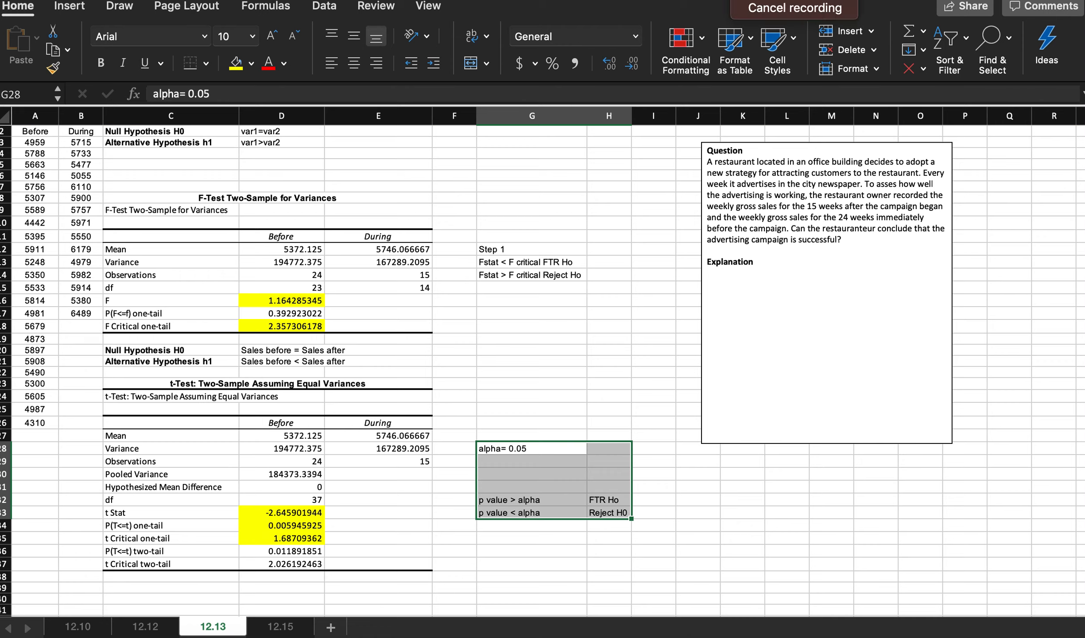